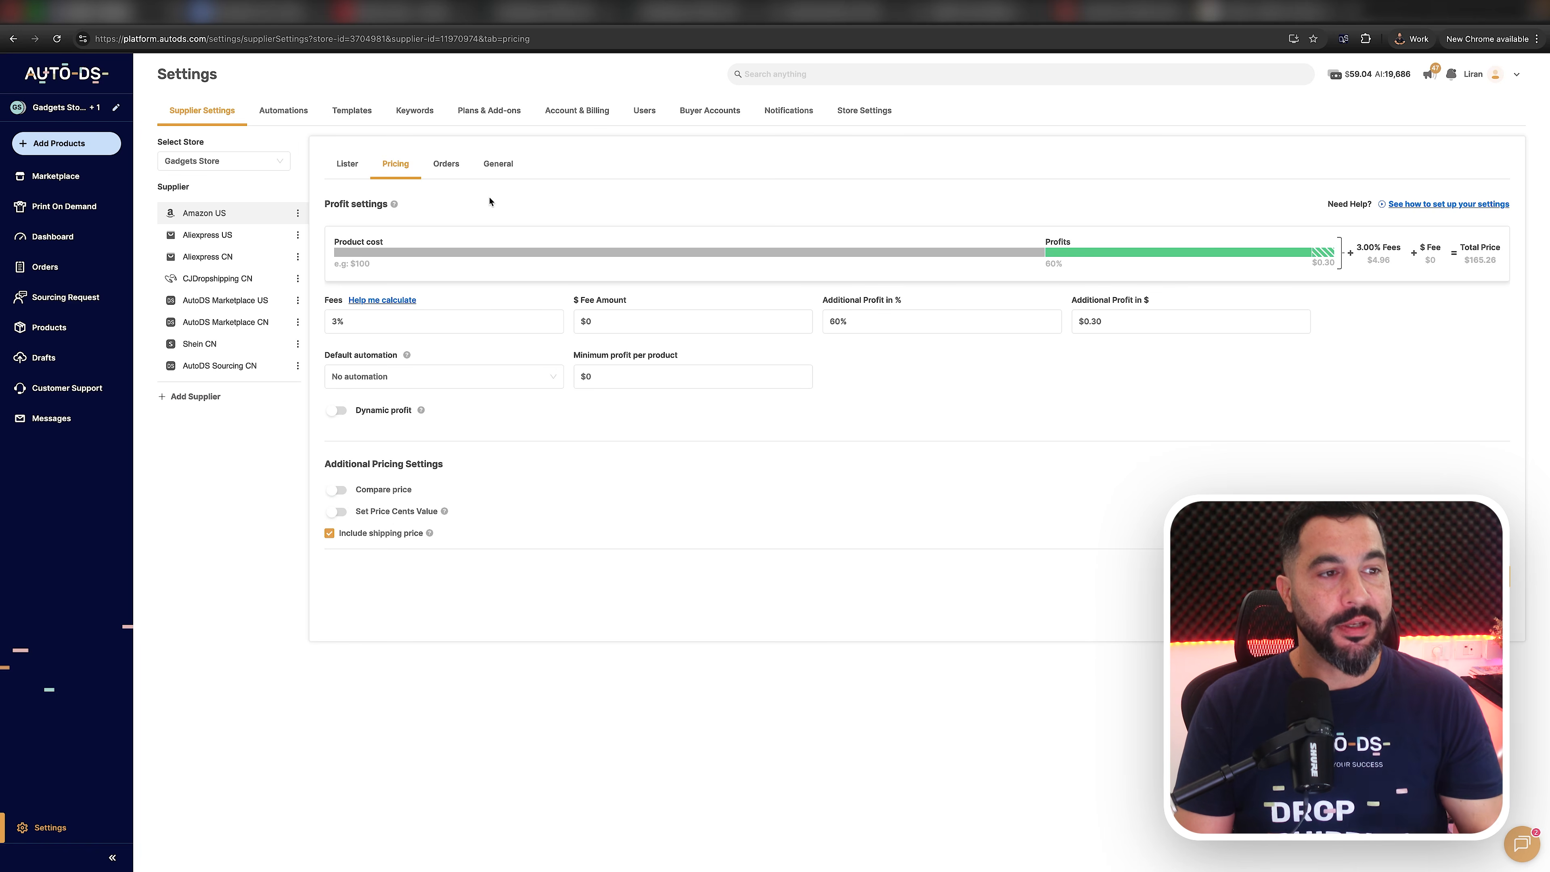
# Open the pricing settings of the Aliexpress CN supplier for the Gadgets Store
pyautogui.click(446, 164)
pyautogui.click(386, 170)
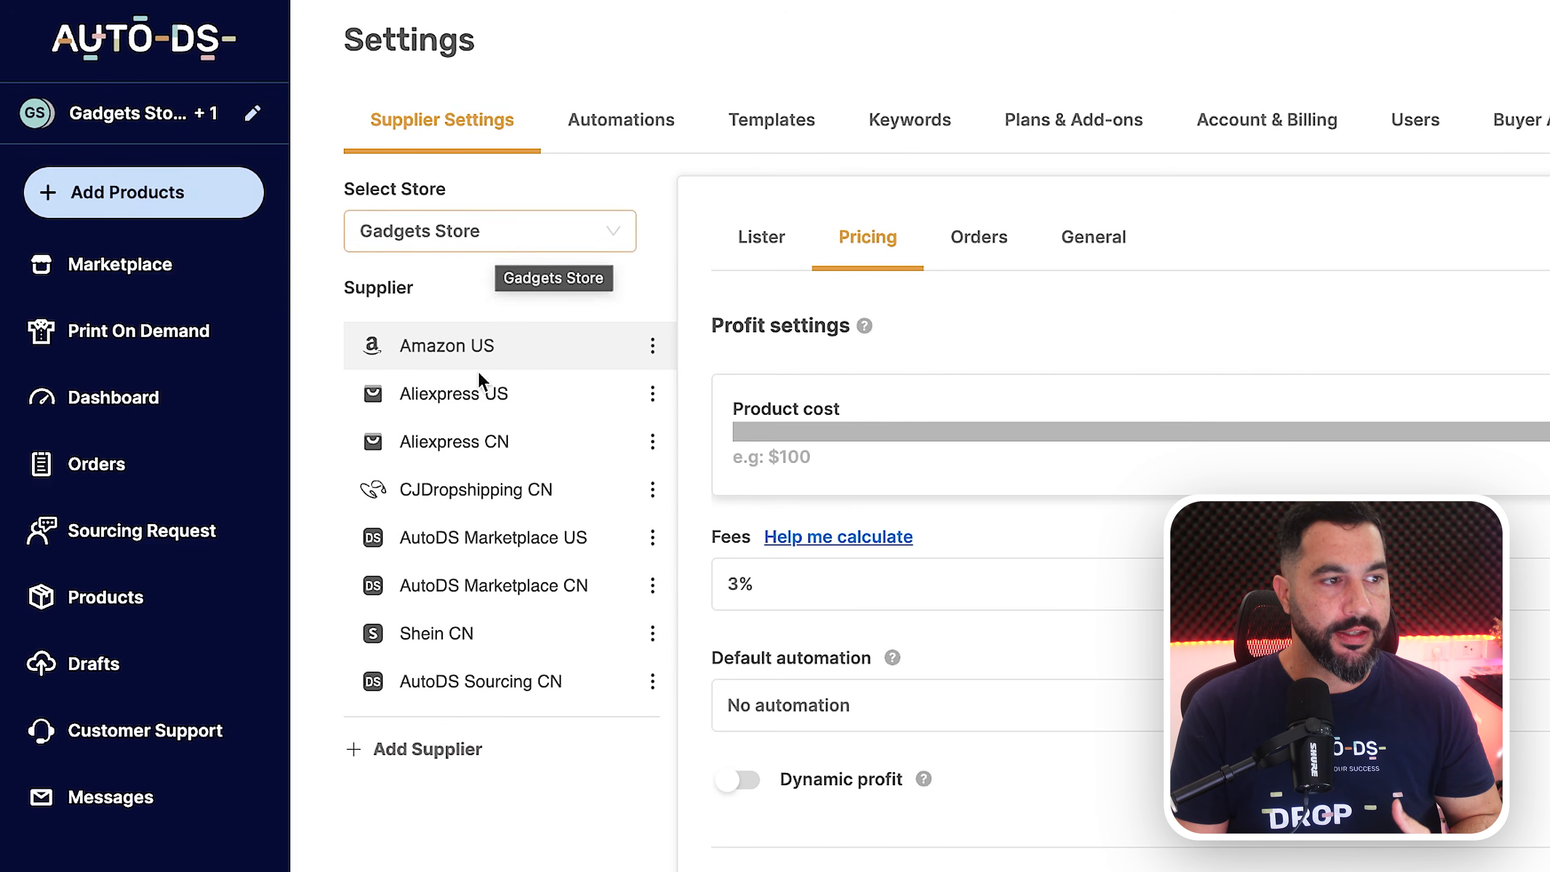
pyautogui.click(485, 451)
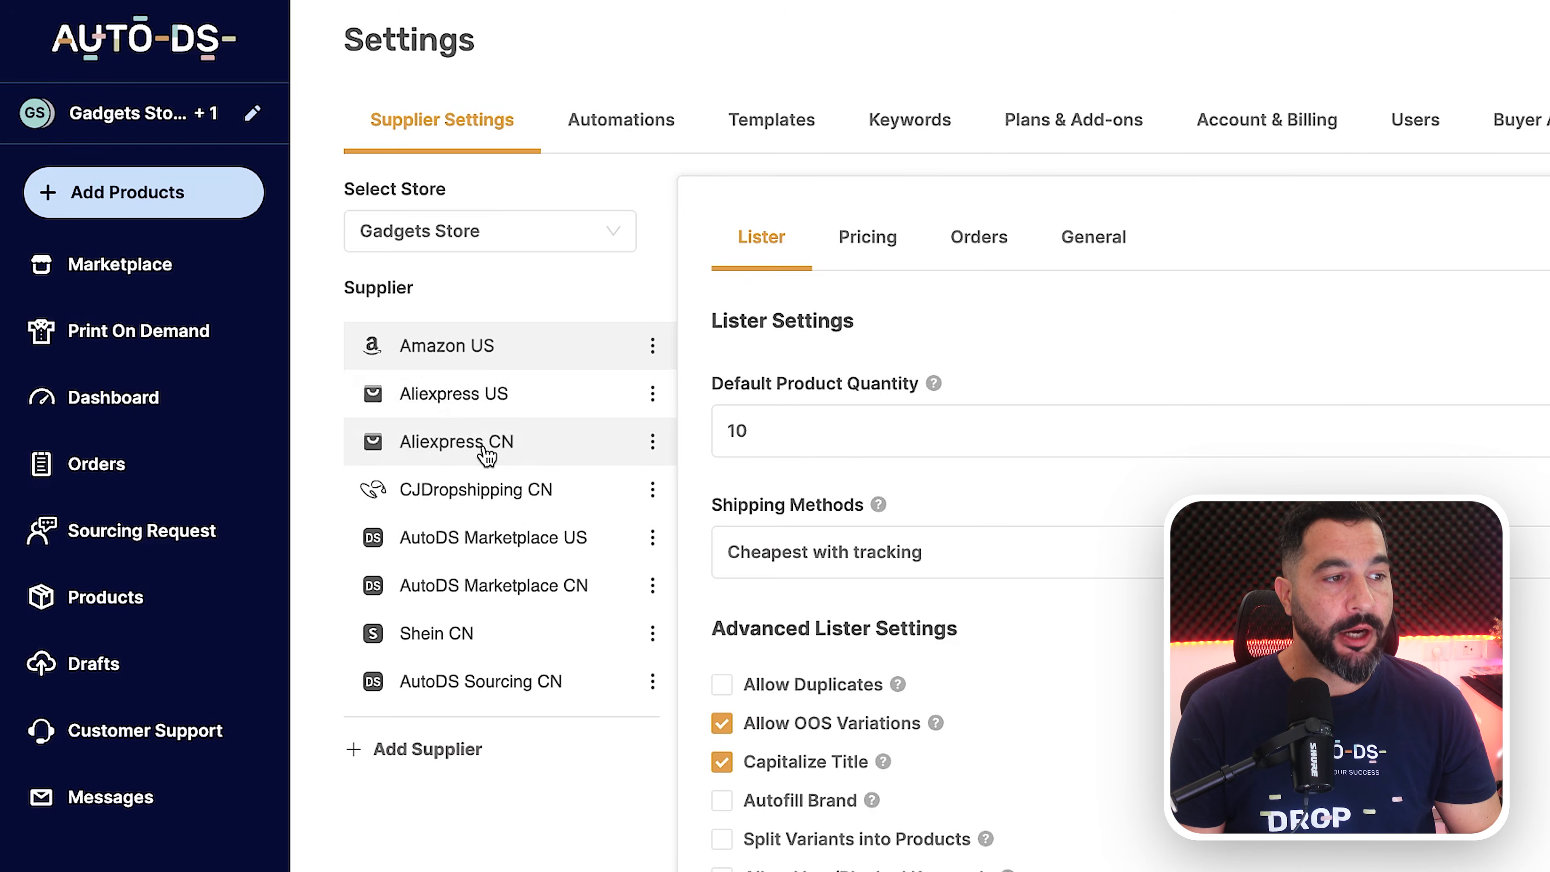
pyautogui.click(529, 360)
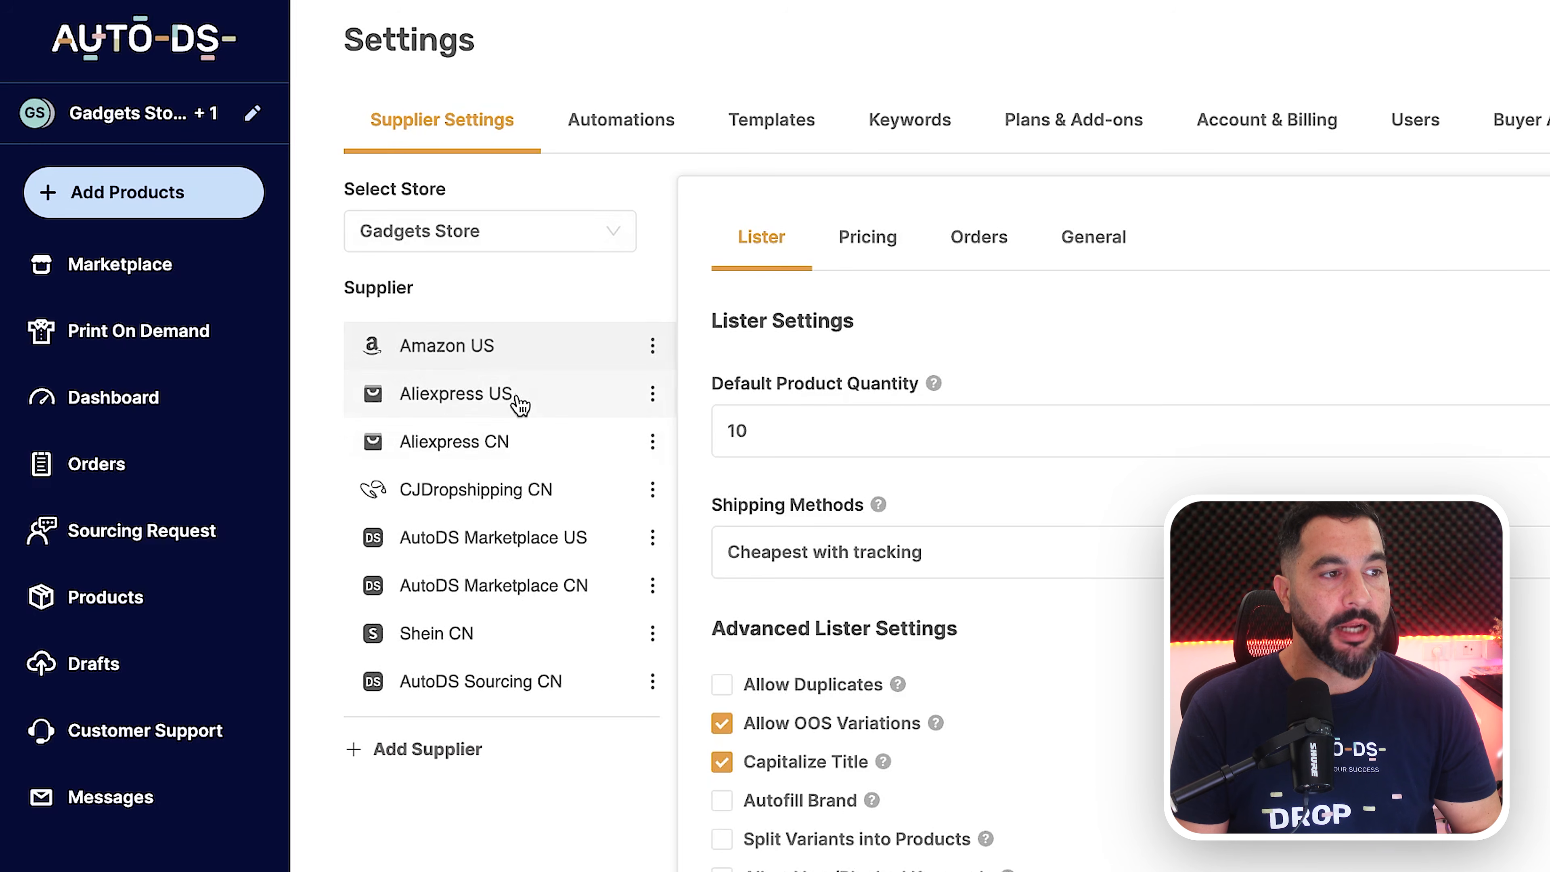
pyautogui.click(485, 457)
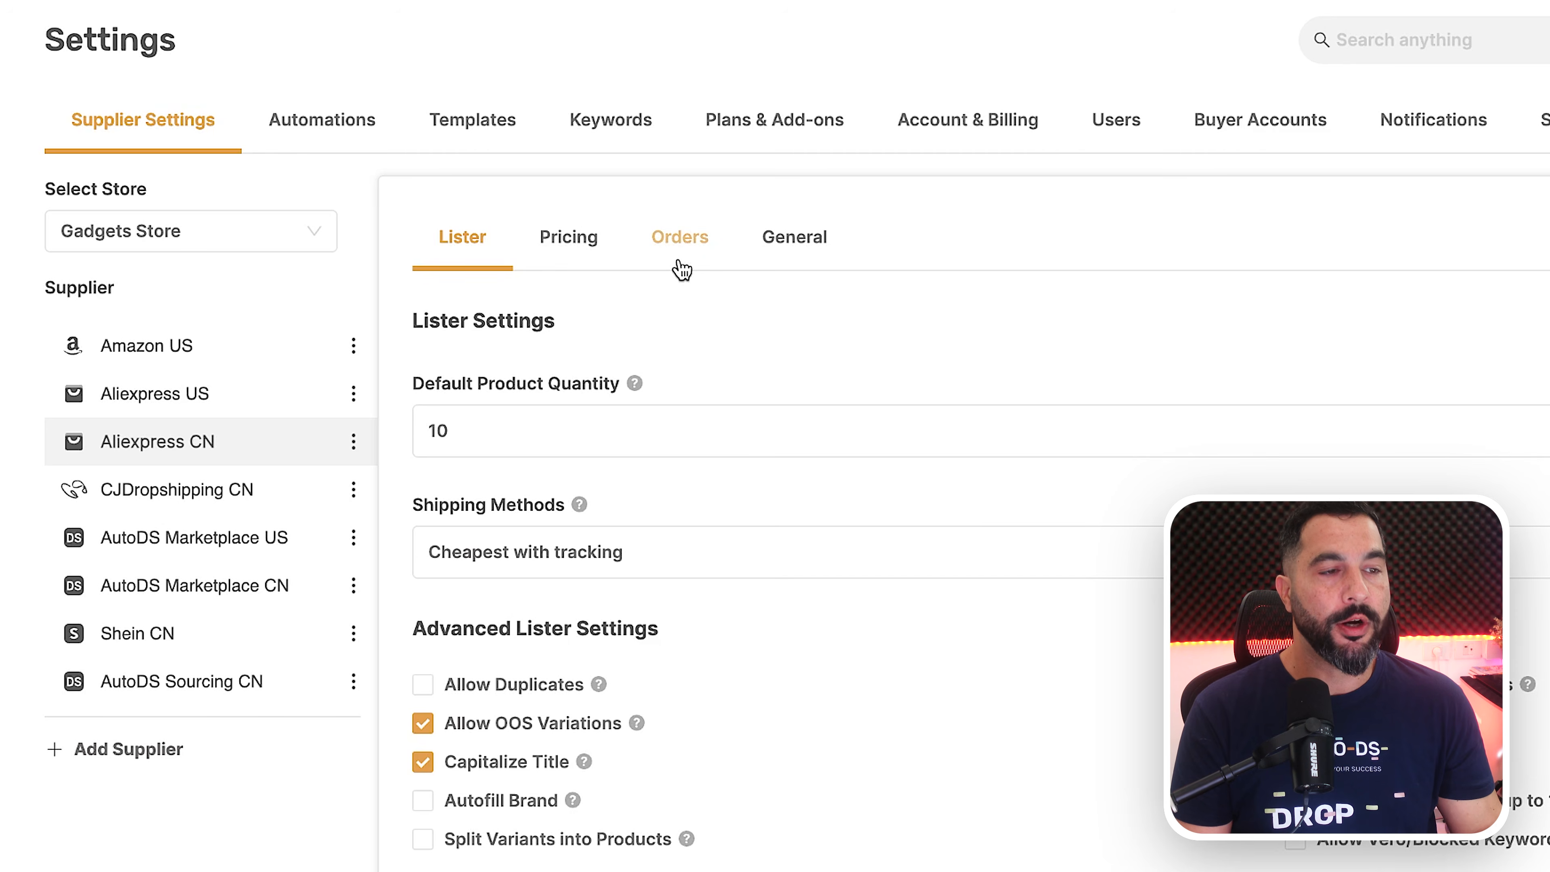
pyautogui.click(568, 241)
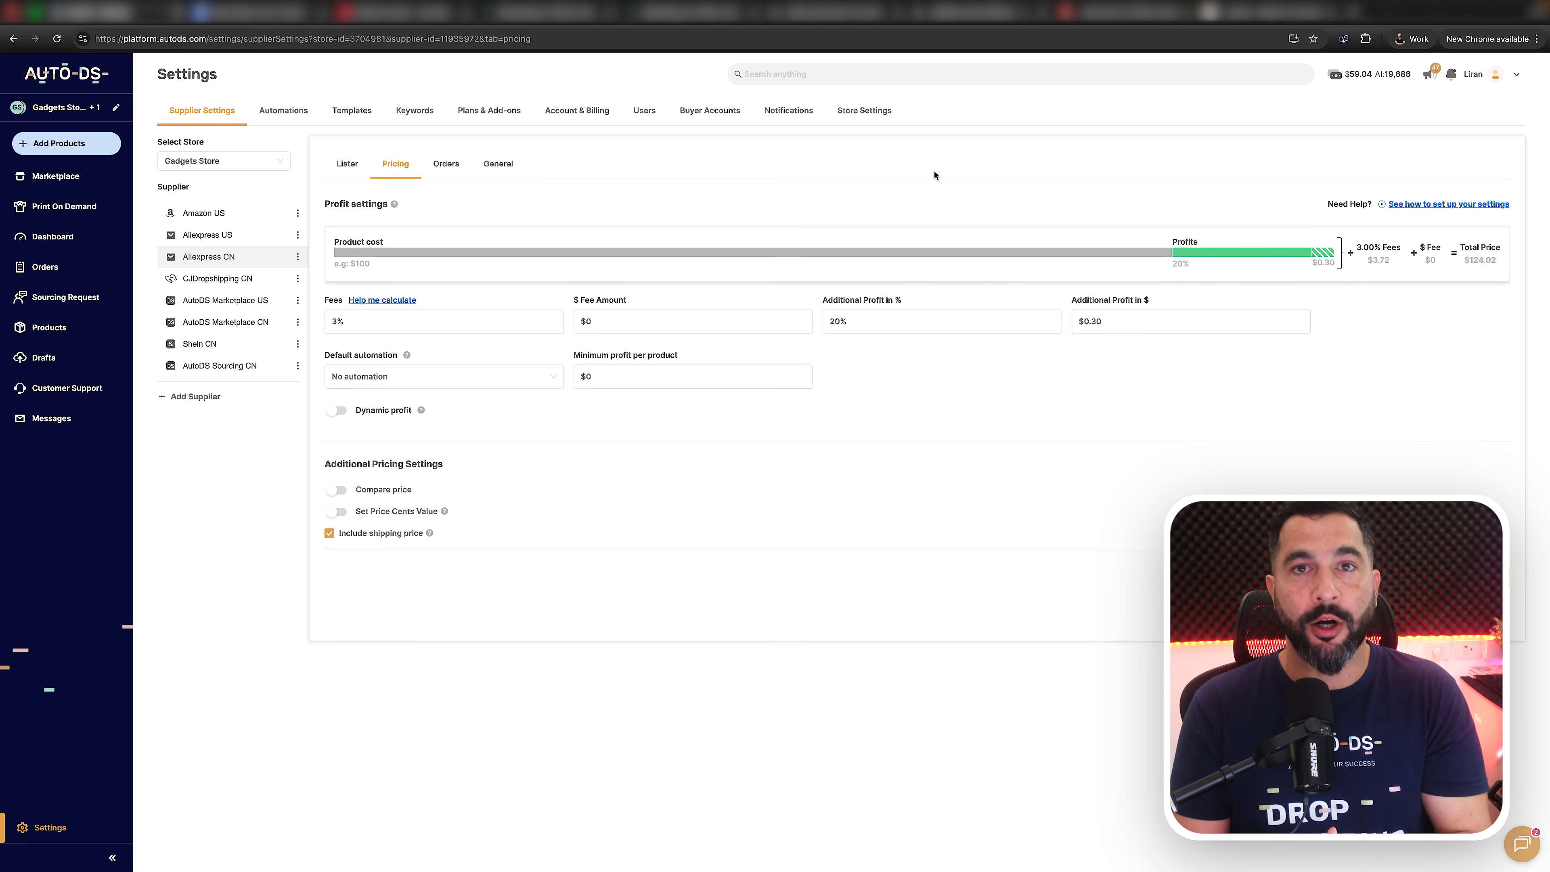
pyautogui.moveTo(379, 320); pyautogui.dragTo(281, 324)
pyautogui.click(721, 624)
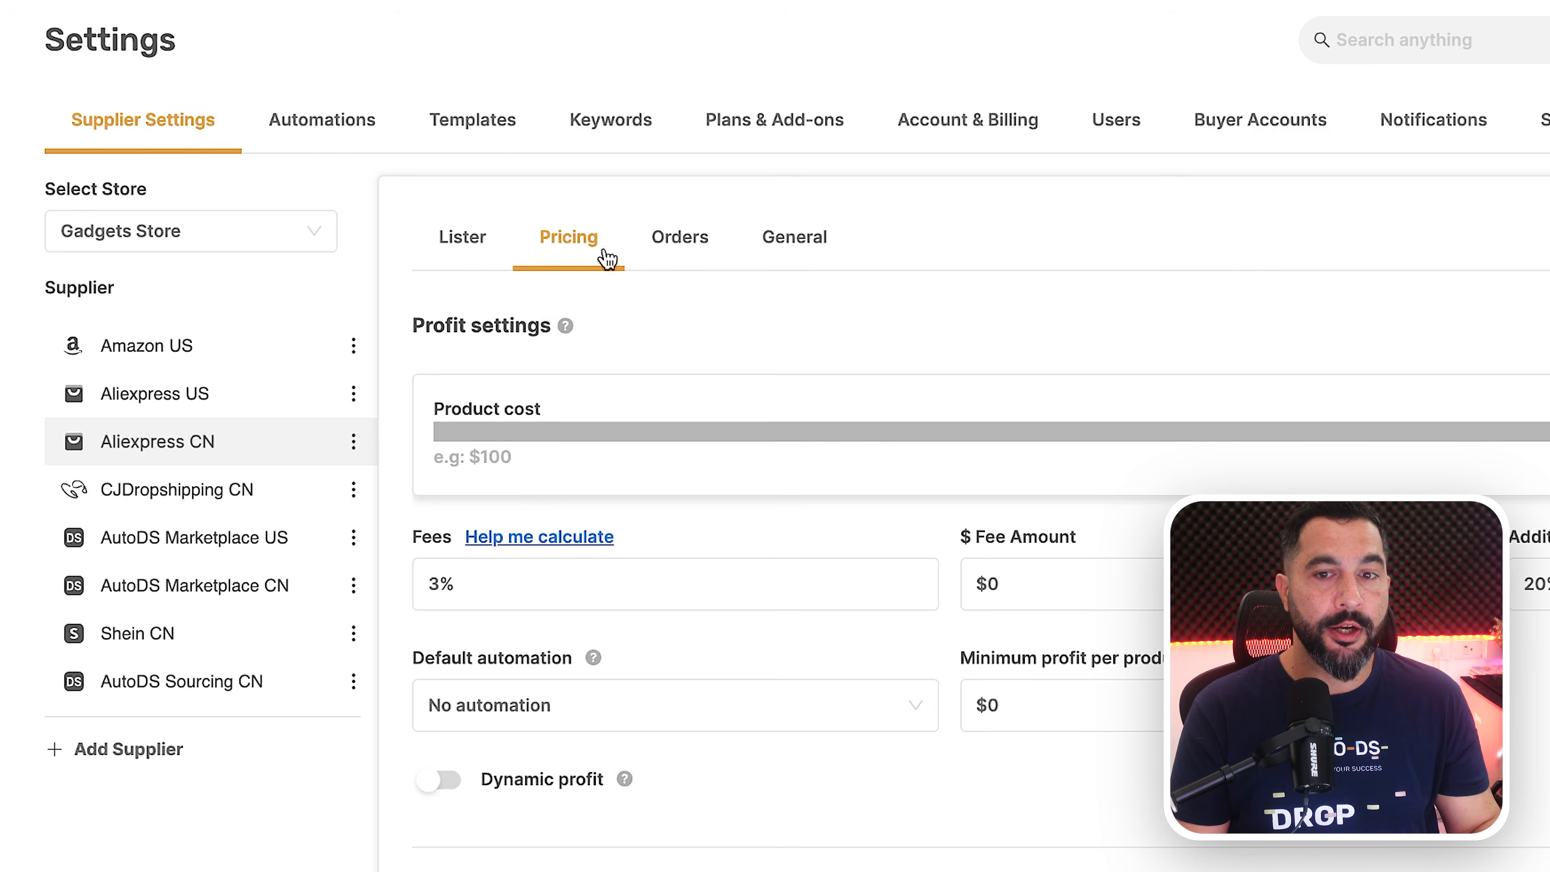
pyautogui.moveTo(486, 583); pyautogui.dragTo(411, 578)
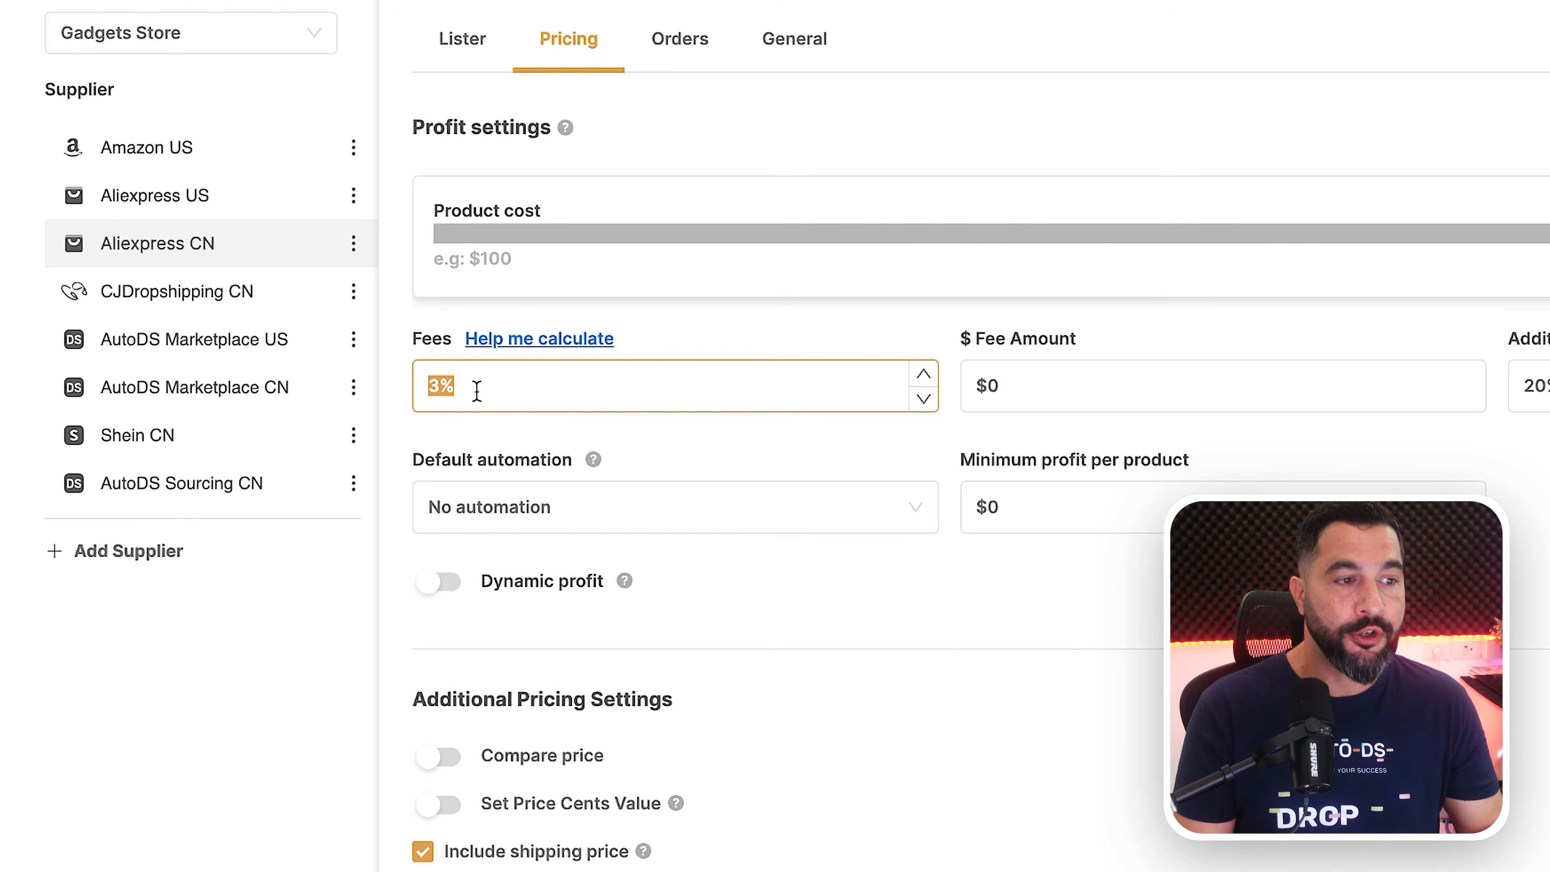
pyautogui.click(464, 386)
pyautogui.moveTo(478, 386); pyautogui.dragTo(426, 384)
pyautogui.click(492, 384)
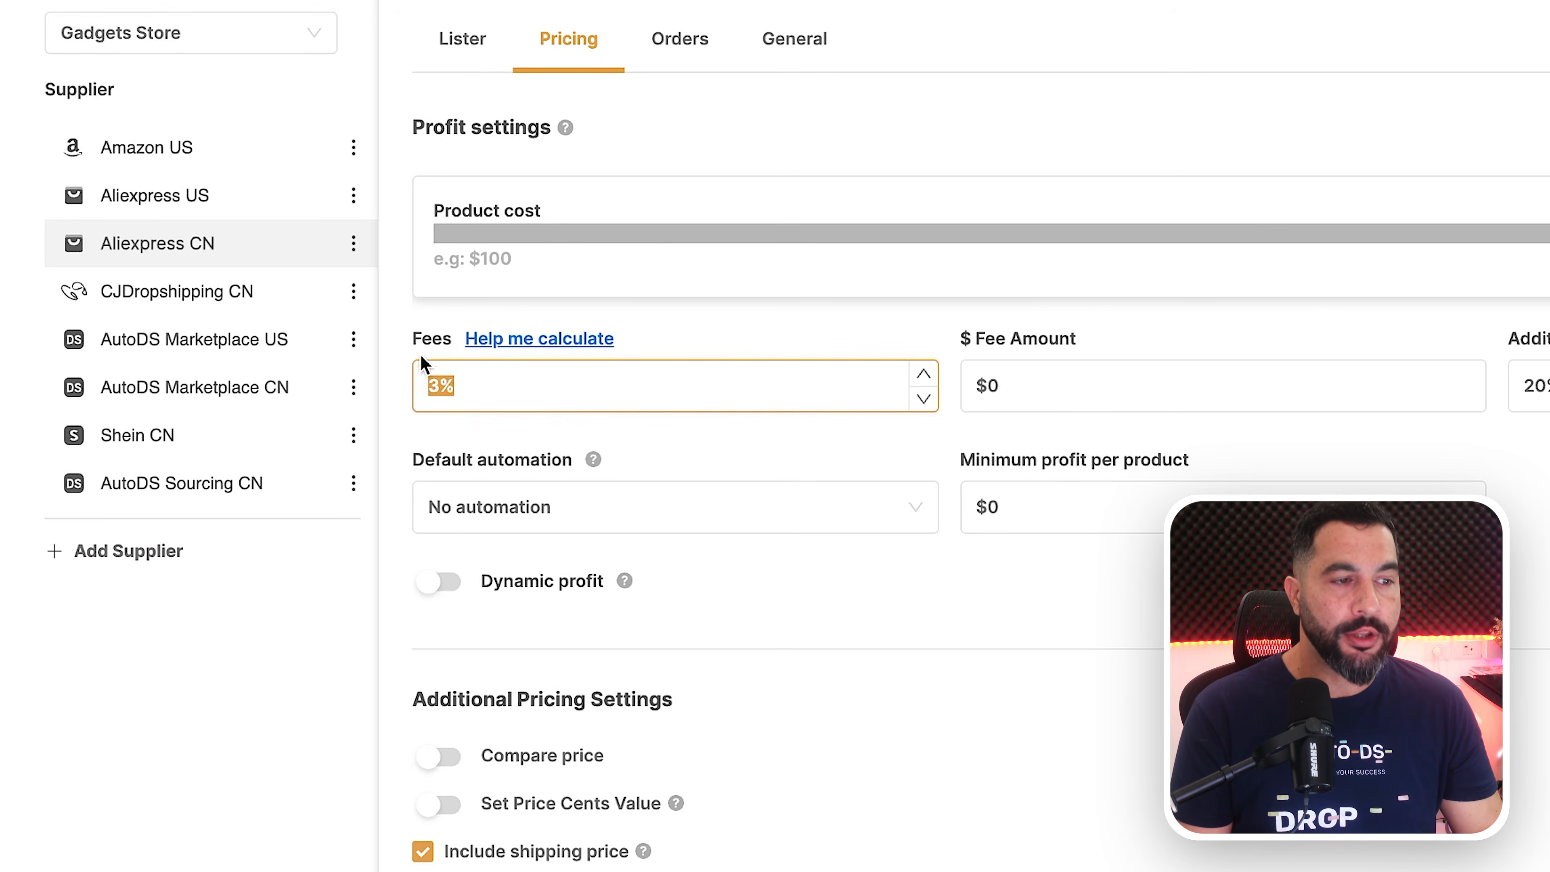
# Examine the fees calculator's payment, store and additional fee entries and close it without adding any fees
pyautogui.click(537, 339)
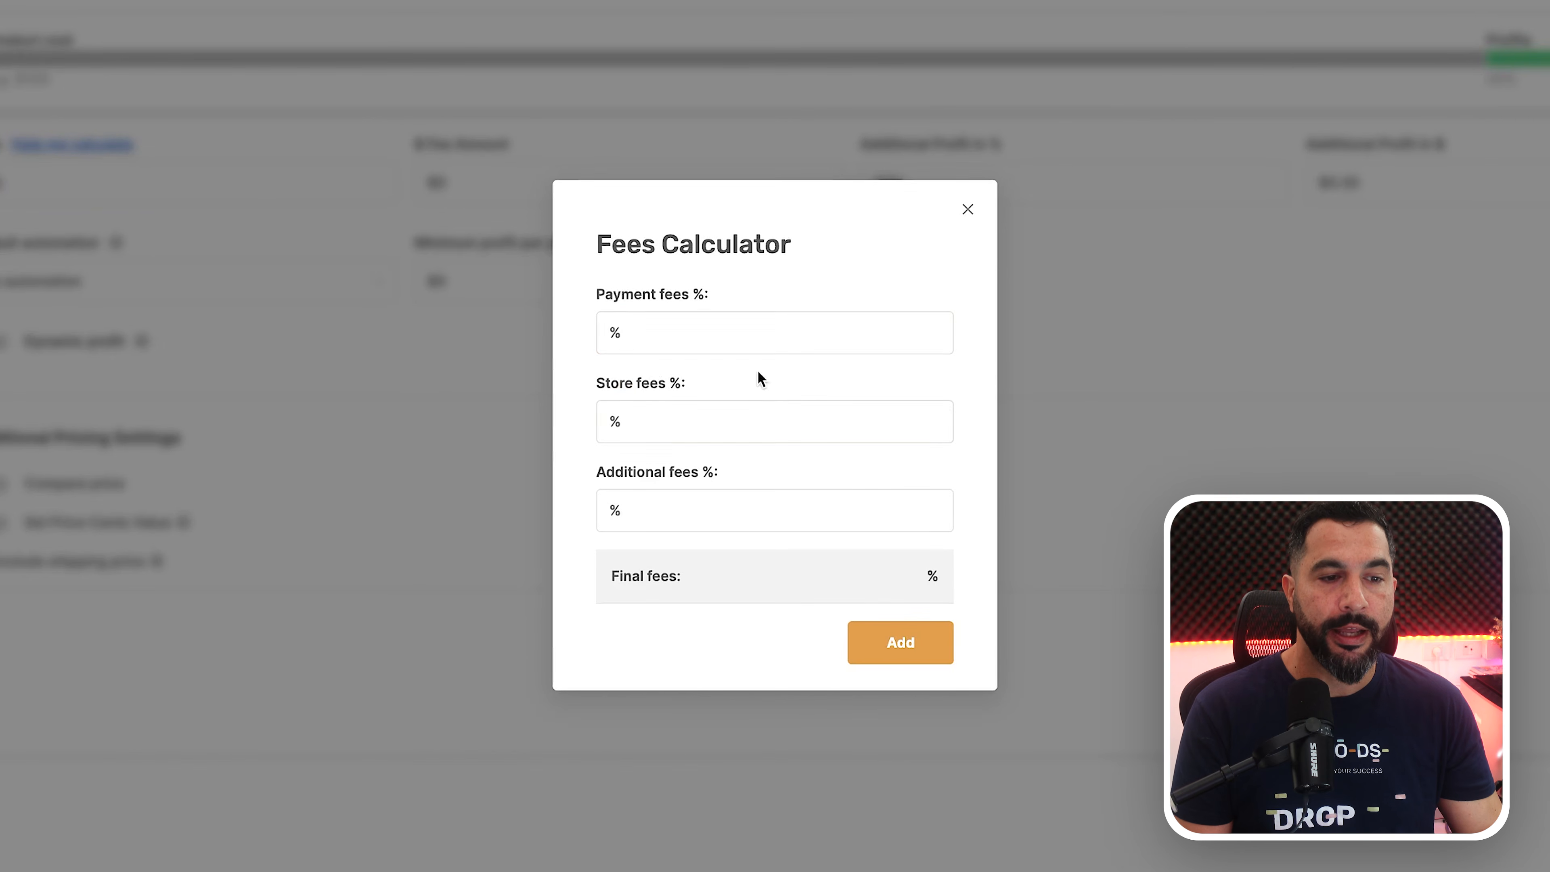
pyautogui.click(669, 333)
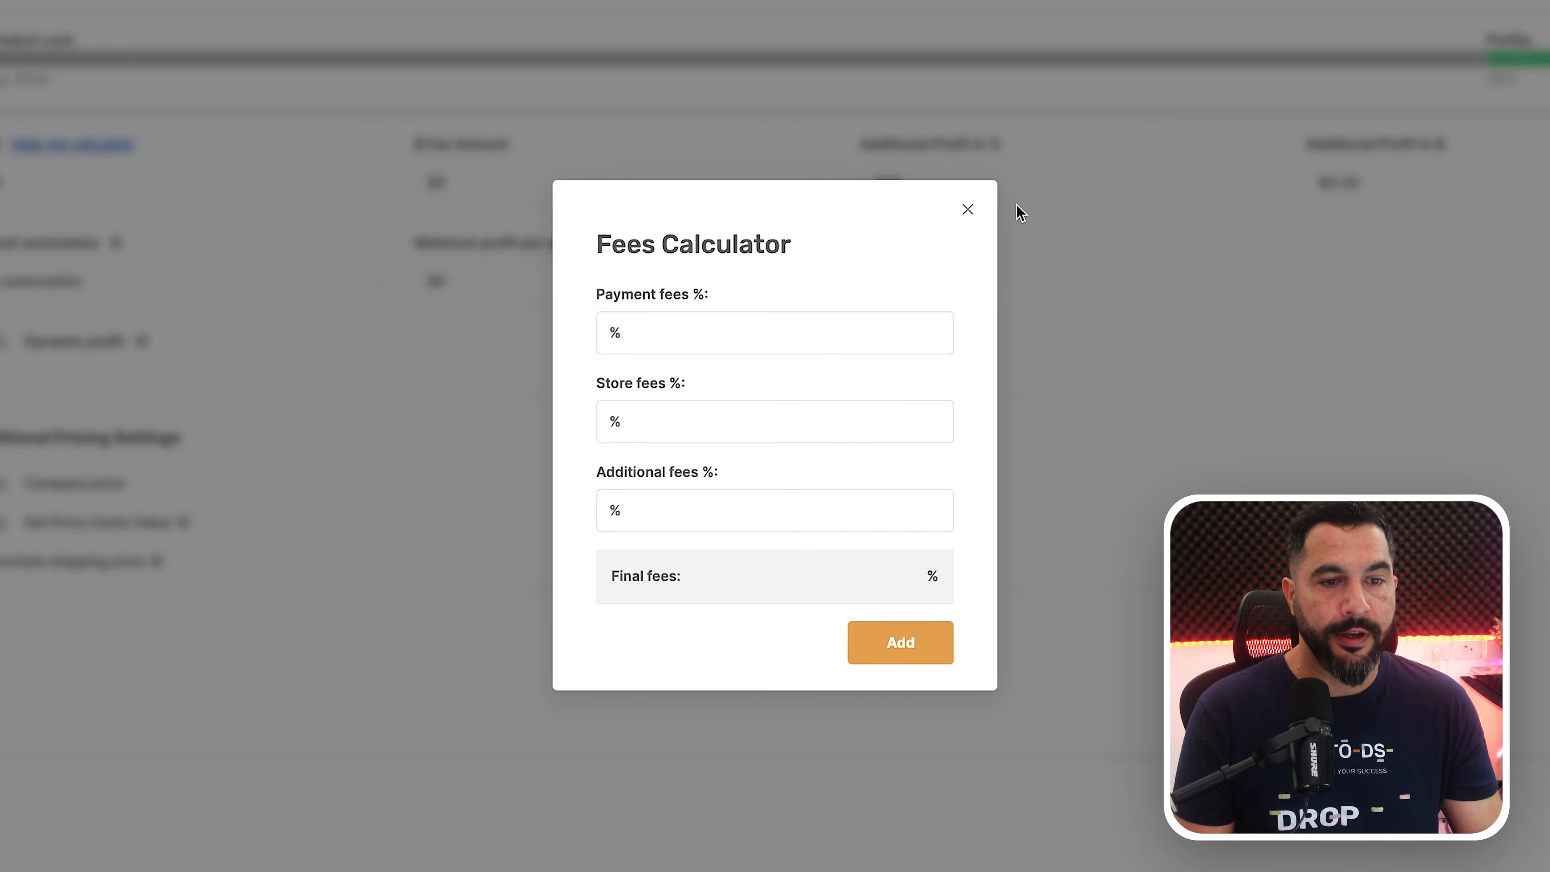
pyautogui.click(966, 207)
pyautogui.moveTo(515, 386); pyautogui.dragTo(380, 397)
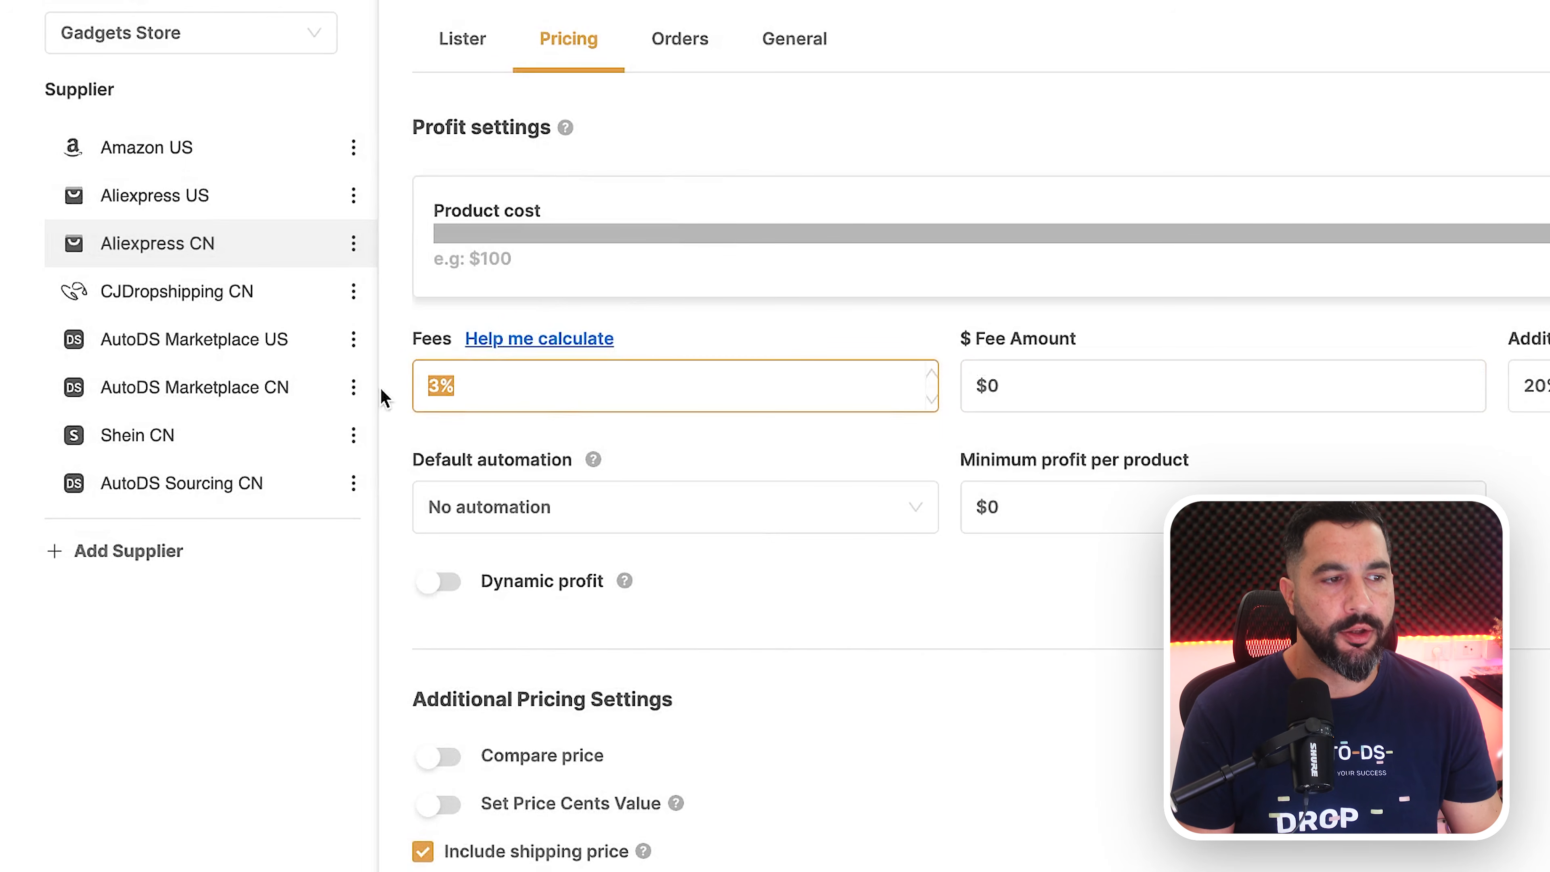
pyautogui.click(541, 384)
# Set the $ Fee Amount to $0.30 in the Aliexpress CN profit settings
pyautogui.moveTo(1024, 388); pyautogui.dragTo(966, 325)
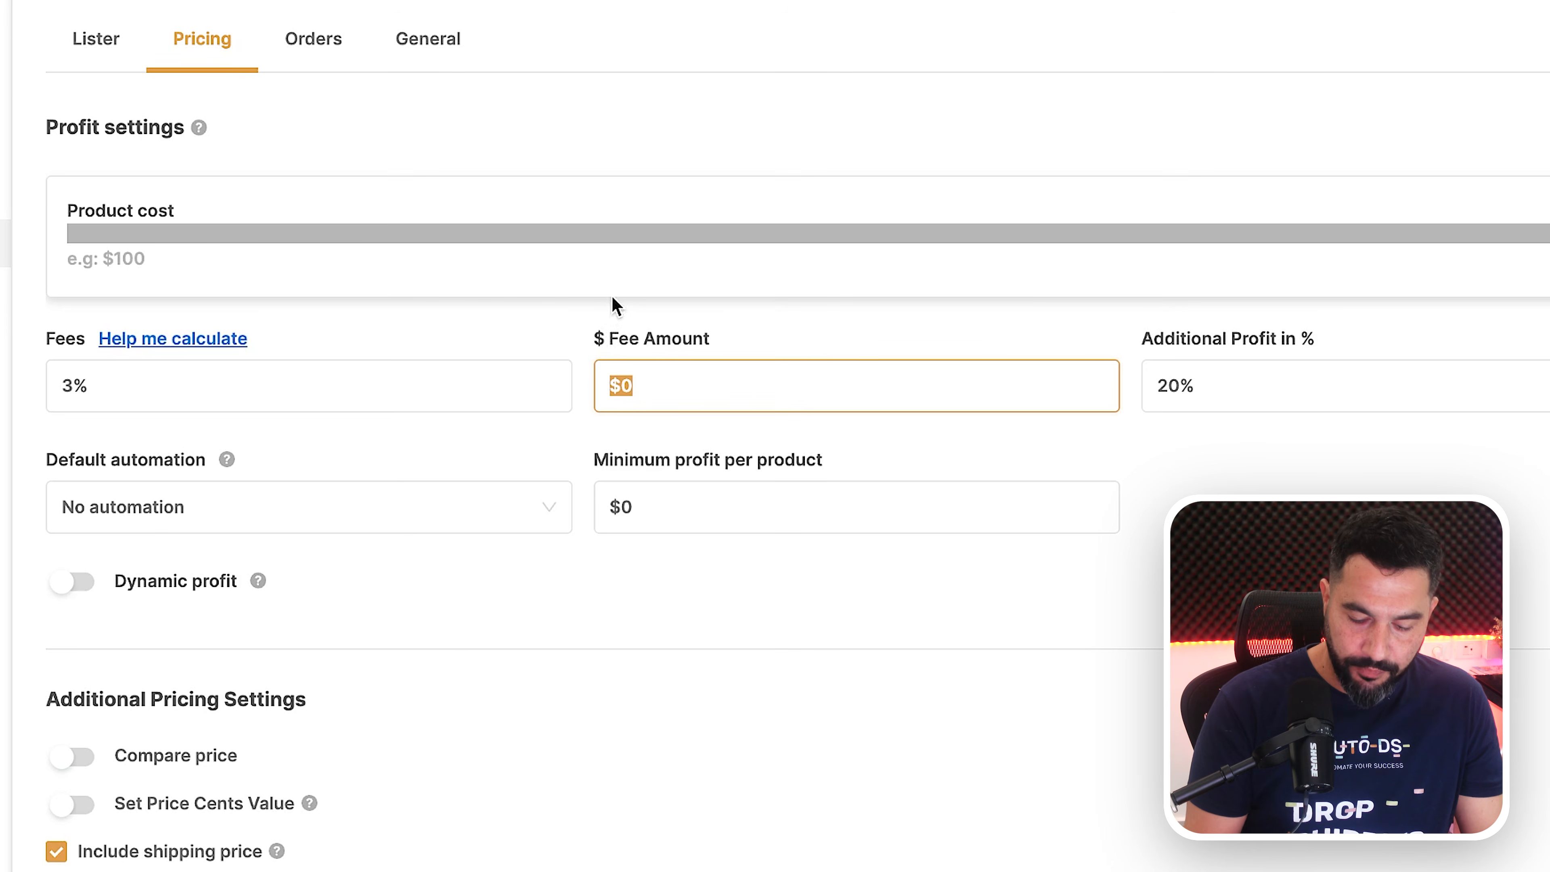
pyautogui.write('0.30')
pyautogui.click(687, 771)
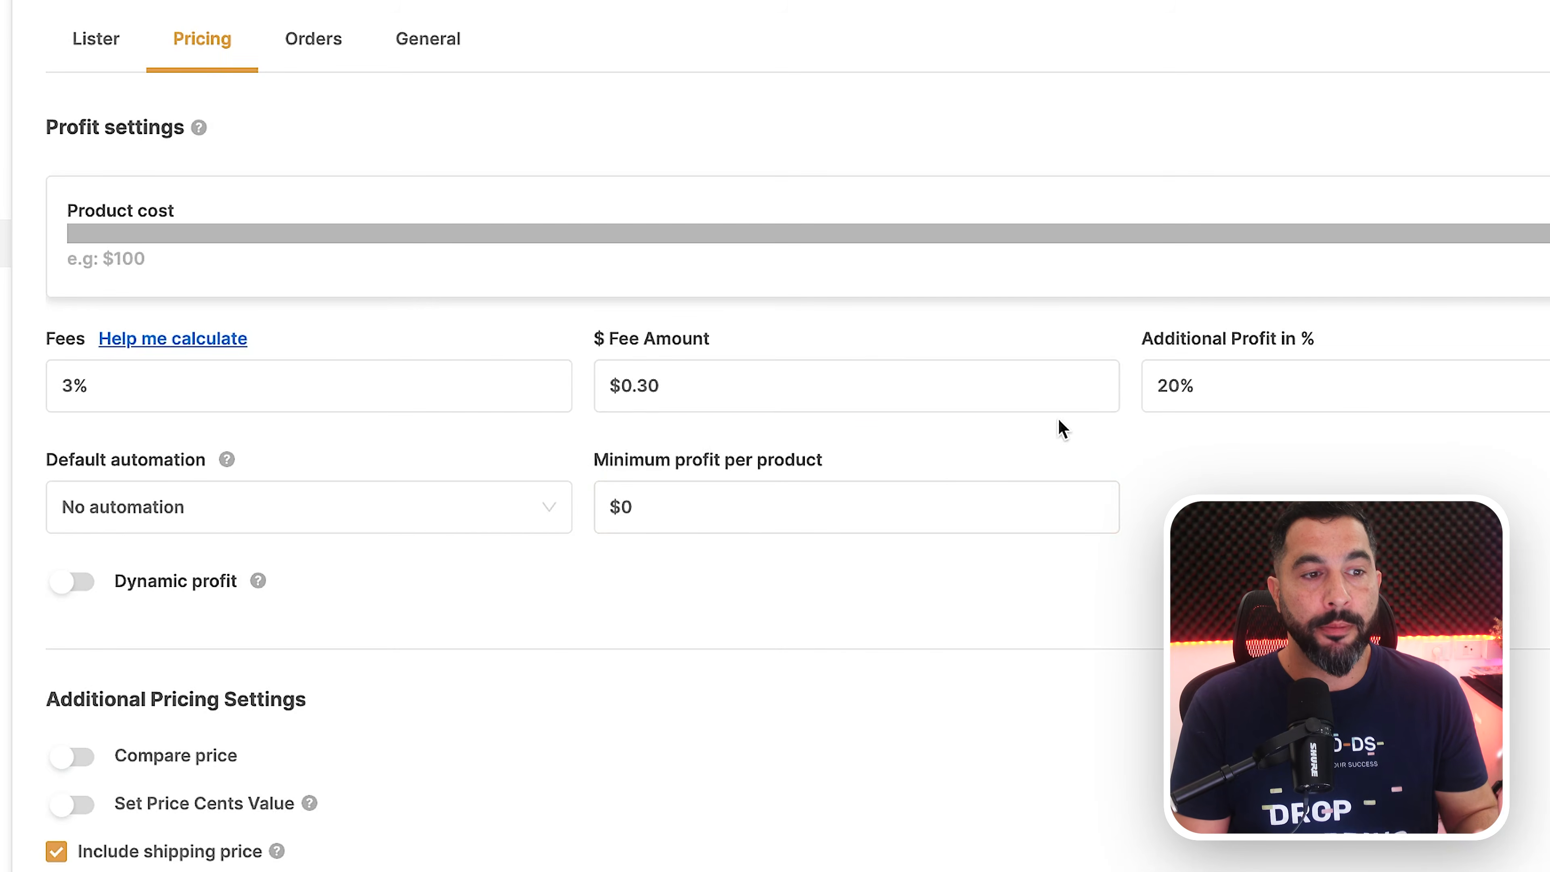
pyautogui.click(924, 405)
pyautogui.click(172, 384)
pyautogui.moveTo(173, 384); pyautogui.dragTo(11, 390)
pyautogui.press('Tab')
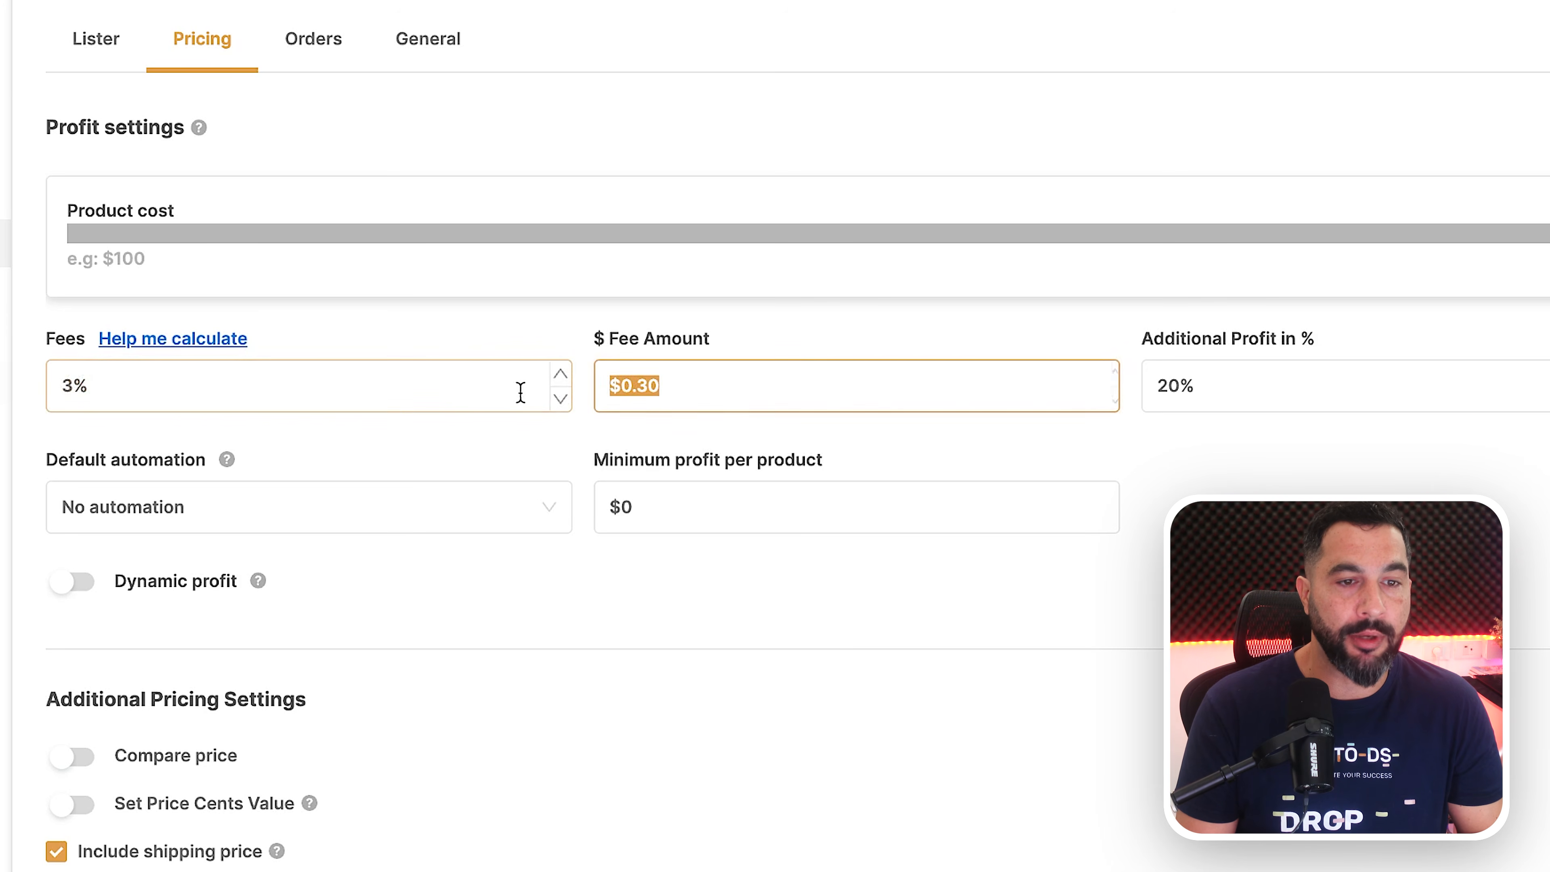
# Set the Additional Profit in % to 60% for Aliexpress CN
pyautogui.click(1231, 388)
pyautogui.moveTo(1218, 389); pyautogui.dragTo(1151, 390)
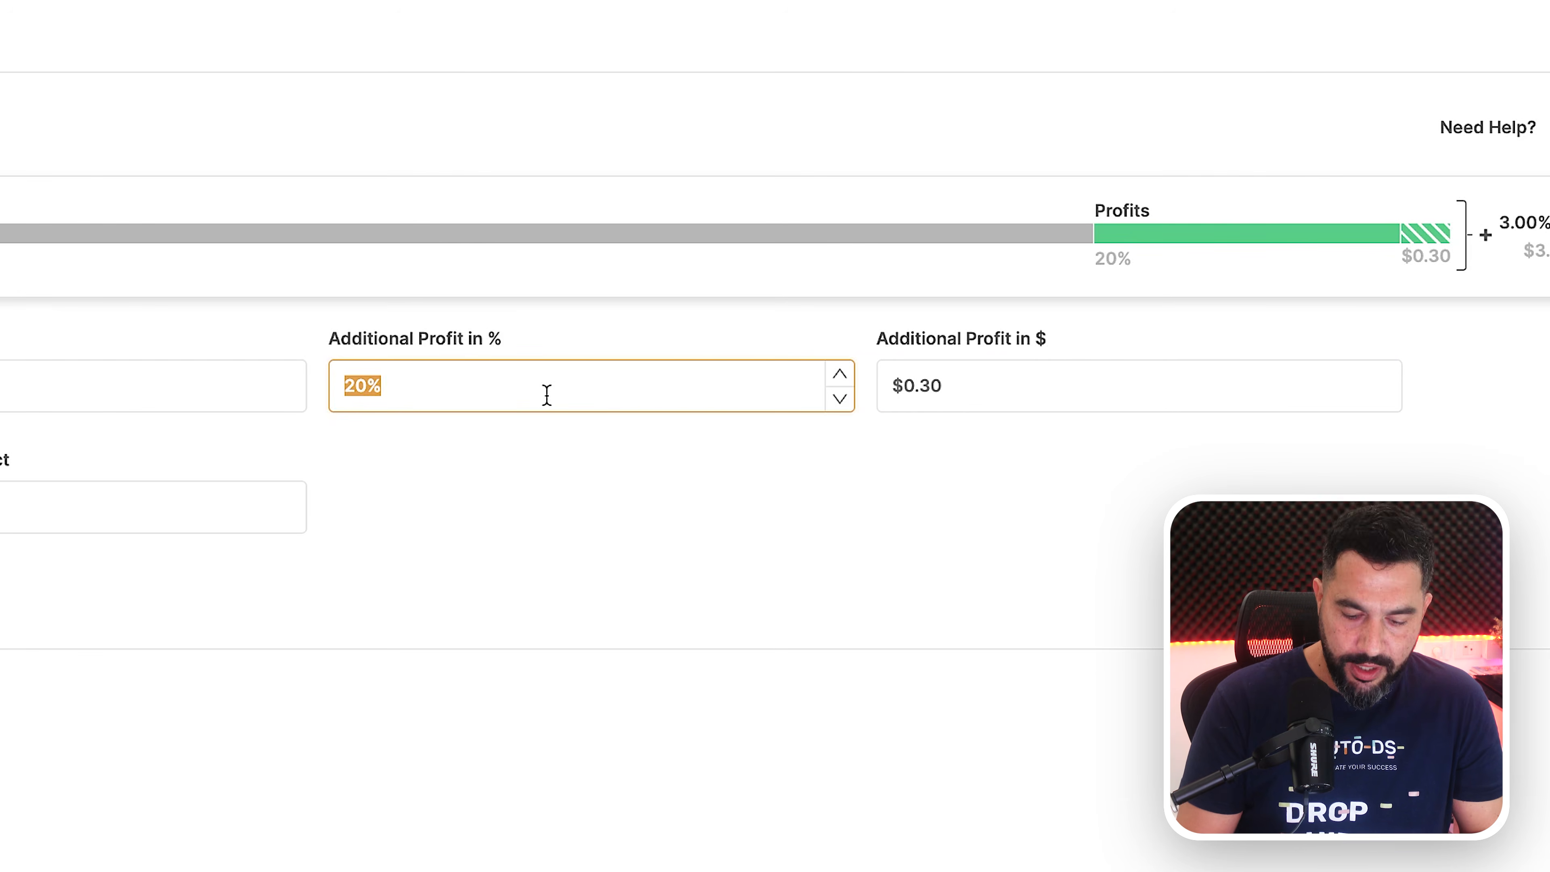
pyautogui.write('60')
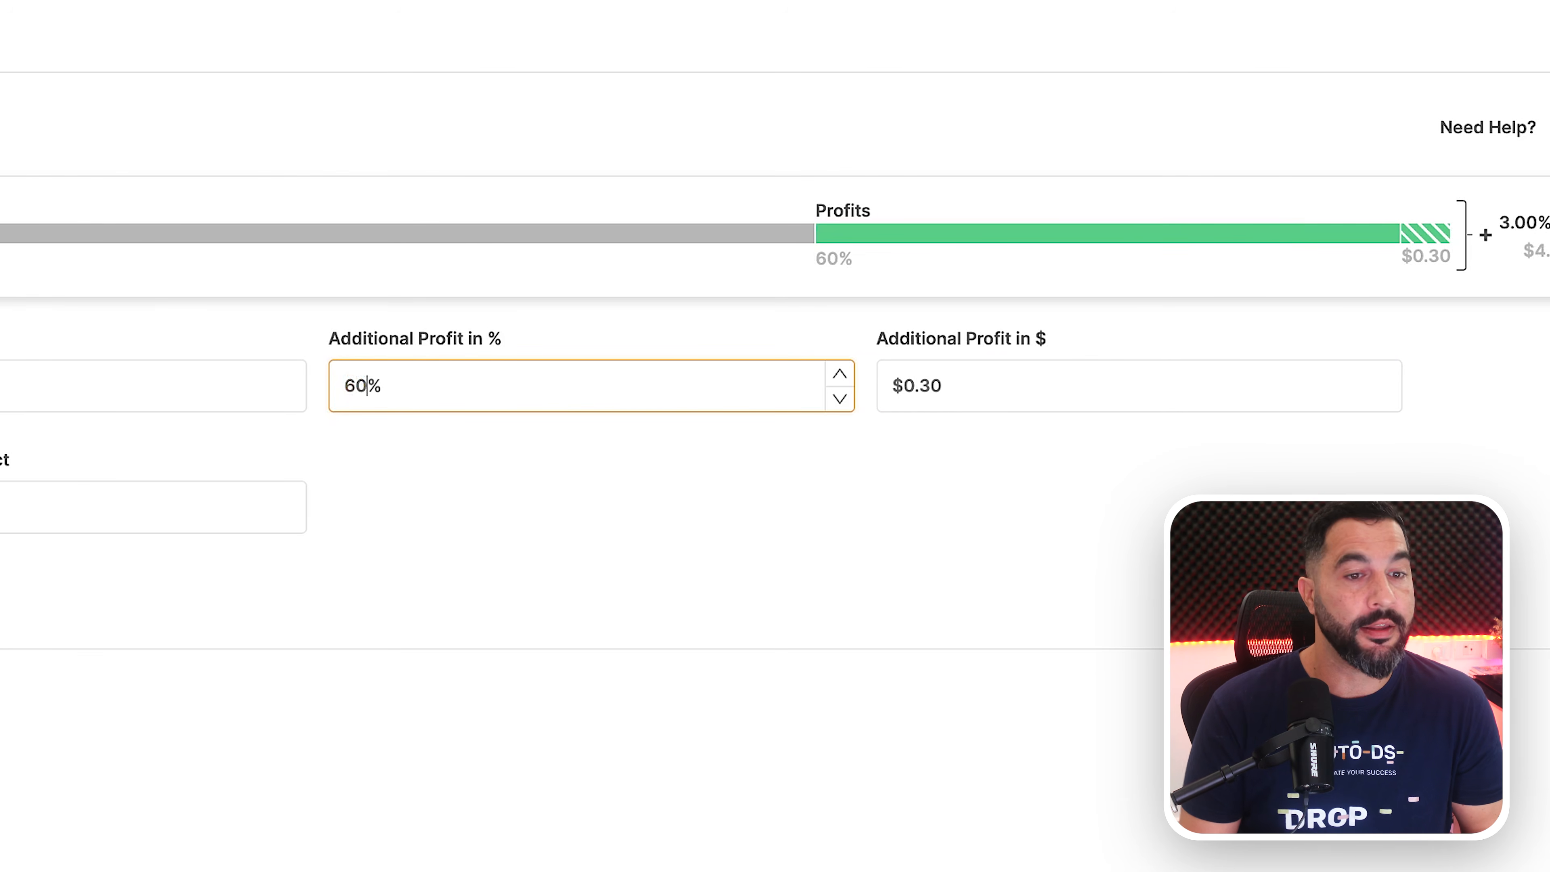
pyautogui.click(689, 855)
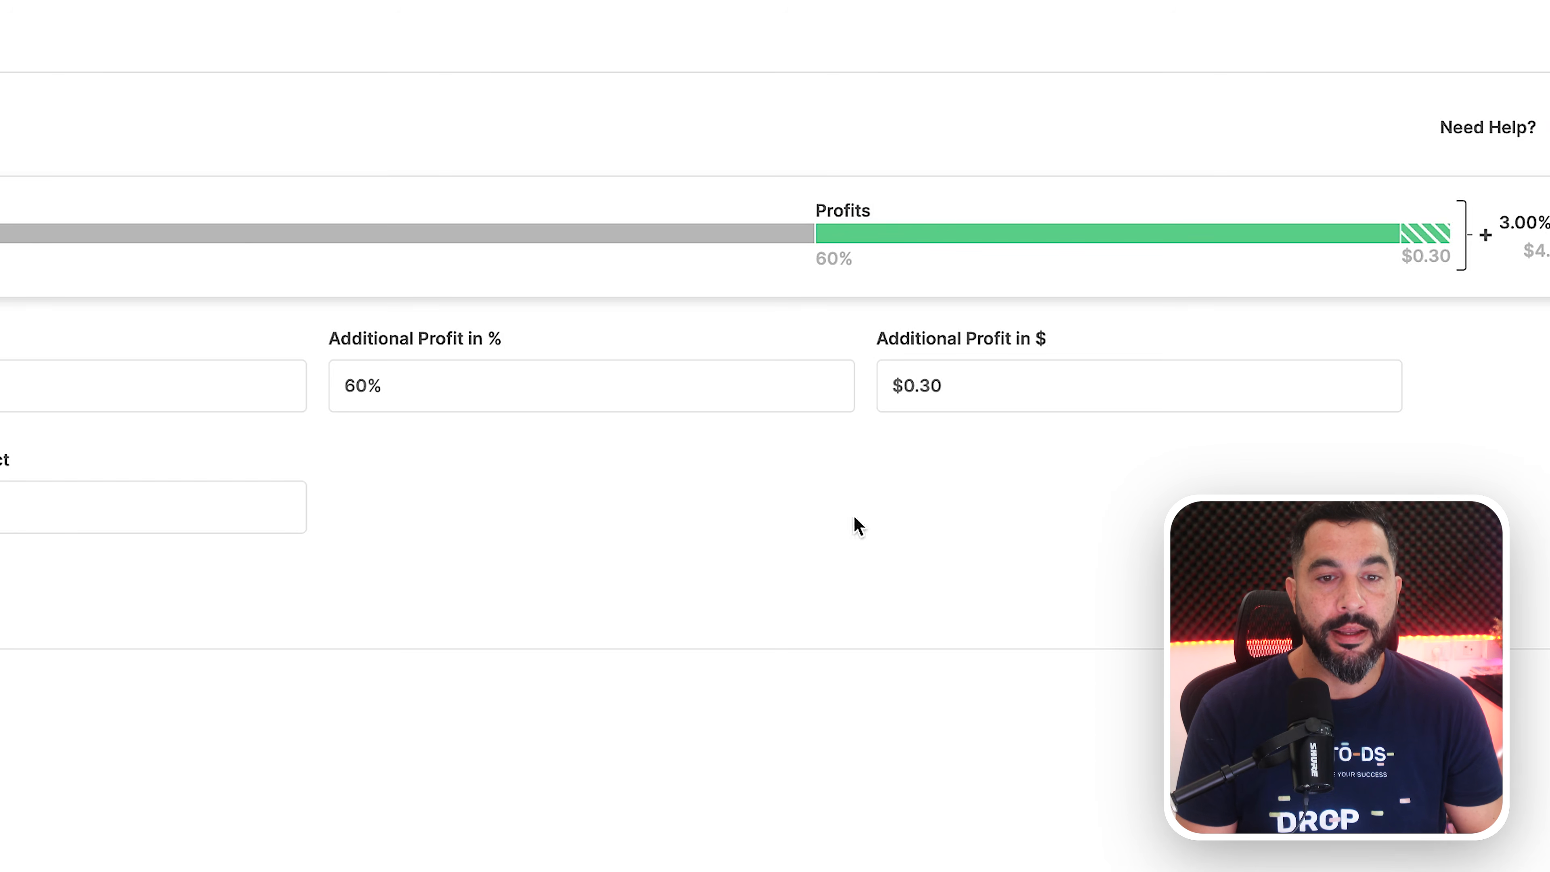
pyautogui.moveTo(975, 384); pyautogui.dragTo(866, 390)
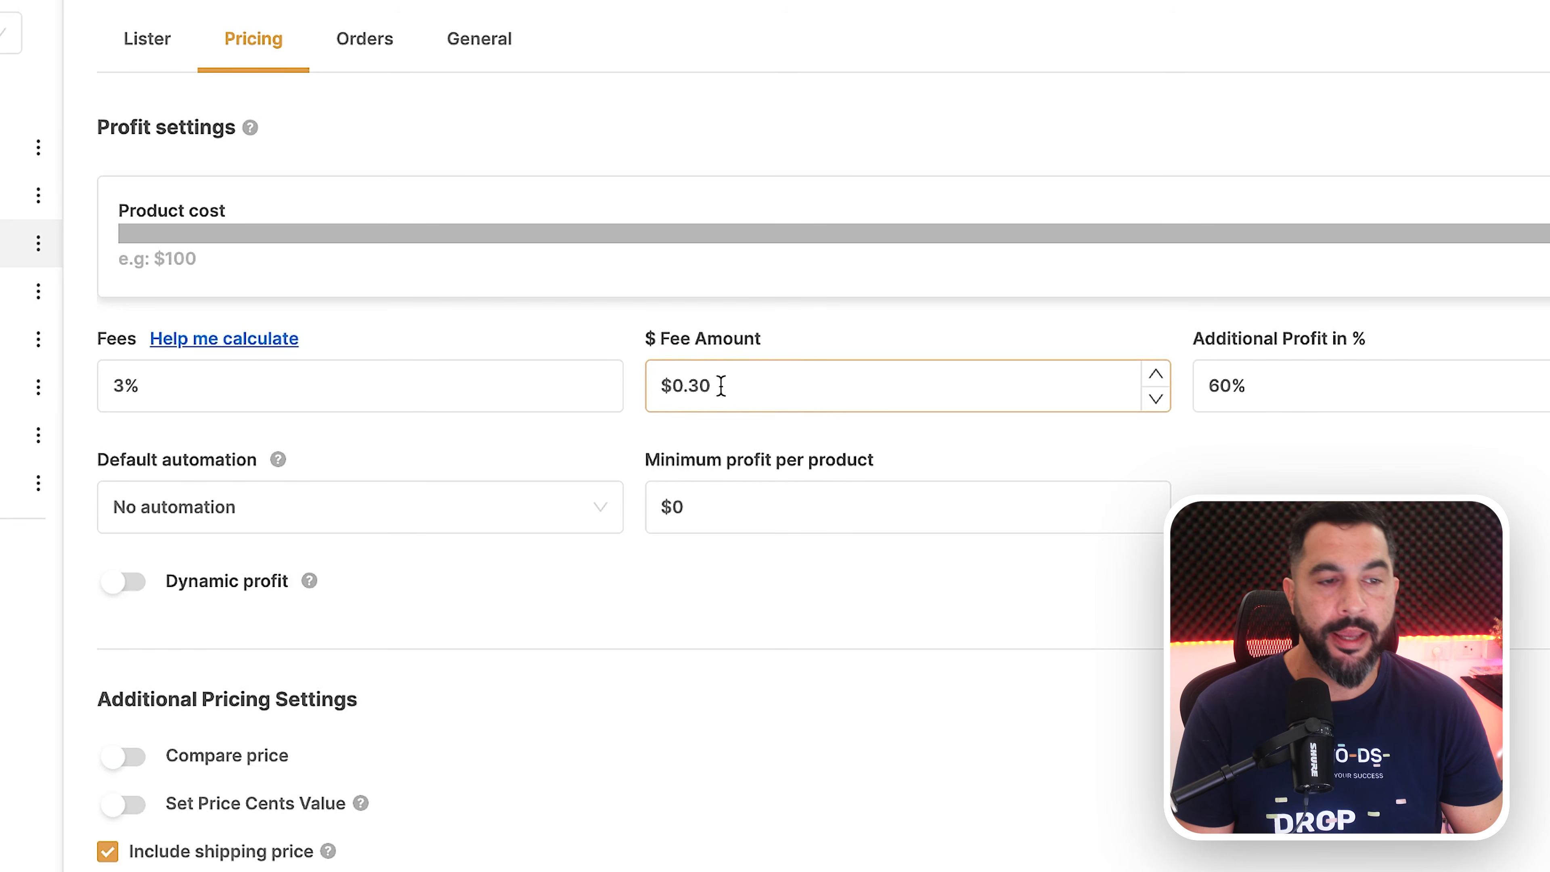
pyautogui.click(1497, 380)
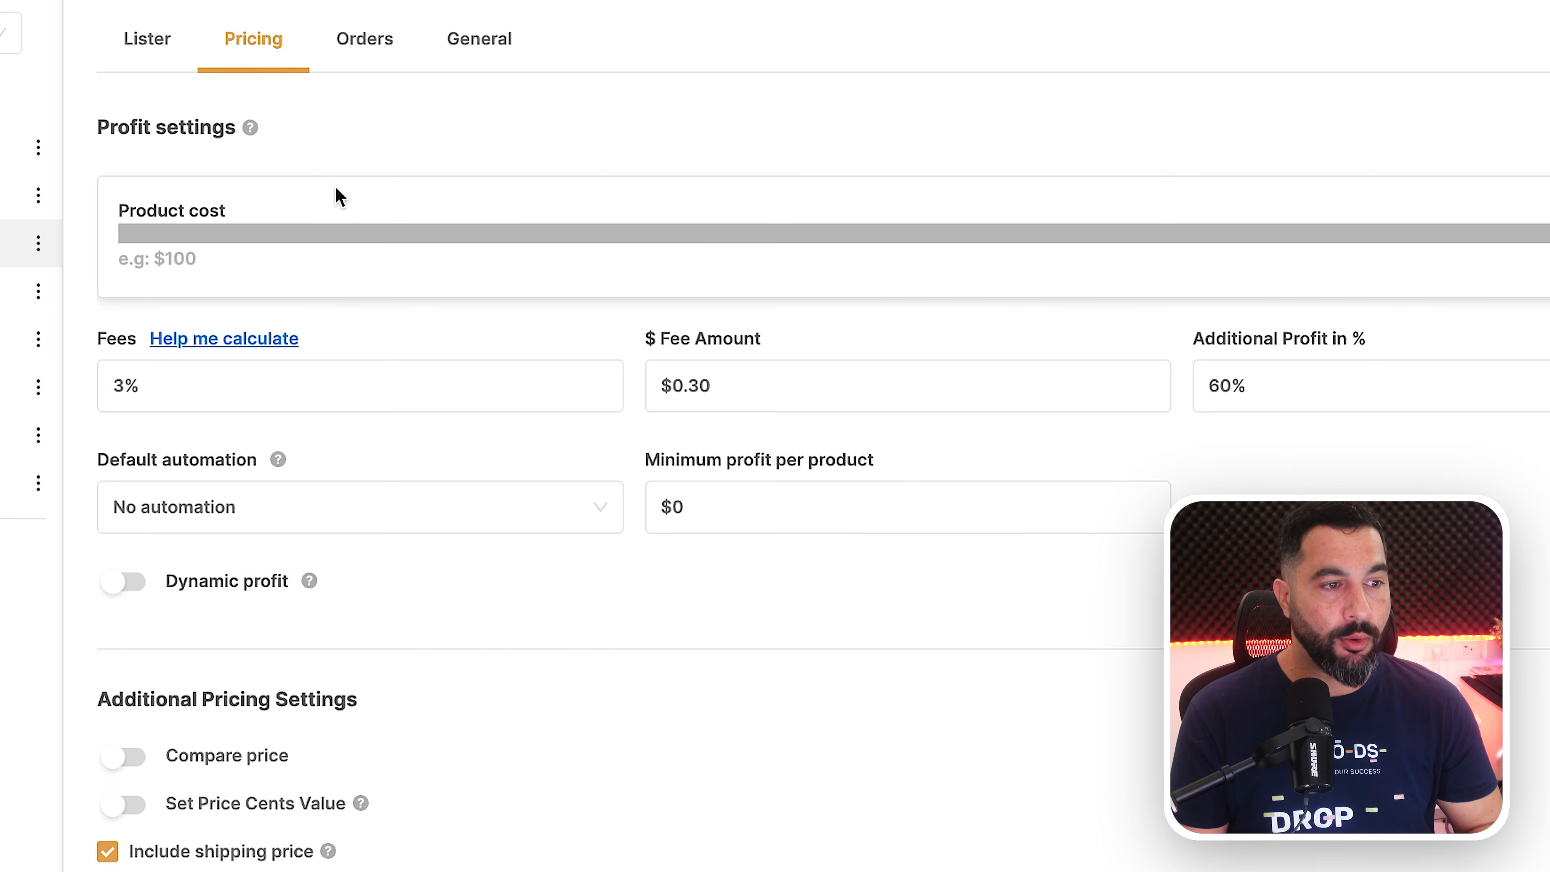
pyautogui.click(327, 367)
pyautogui.click(716, 385)
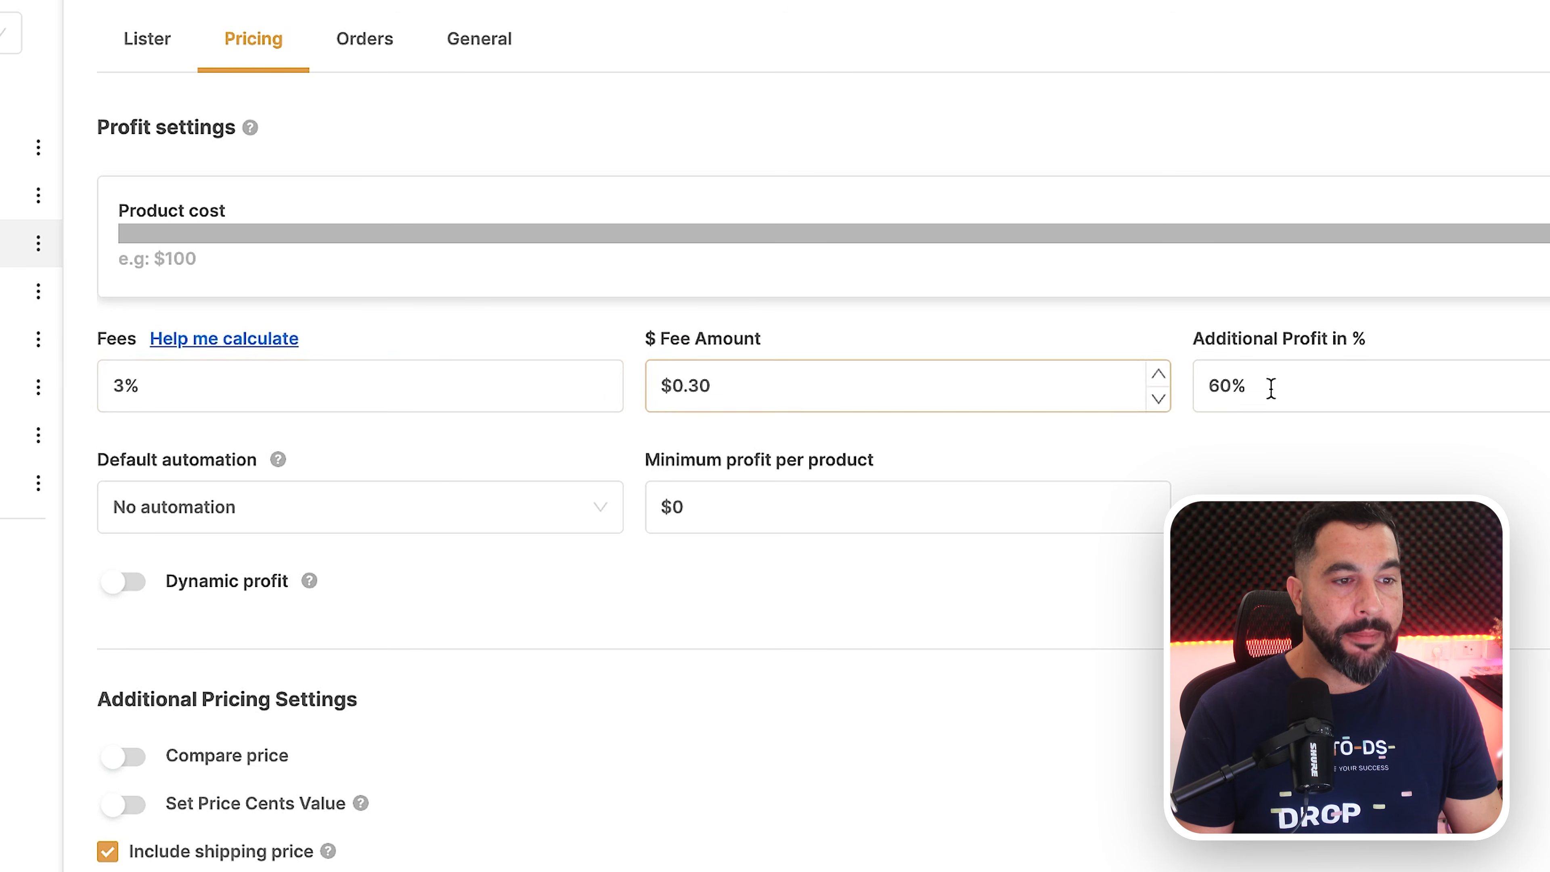
pyautogui.moveTo(1360, 397); pyautogui.dragTo(1145, 391)
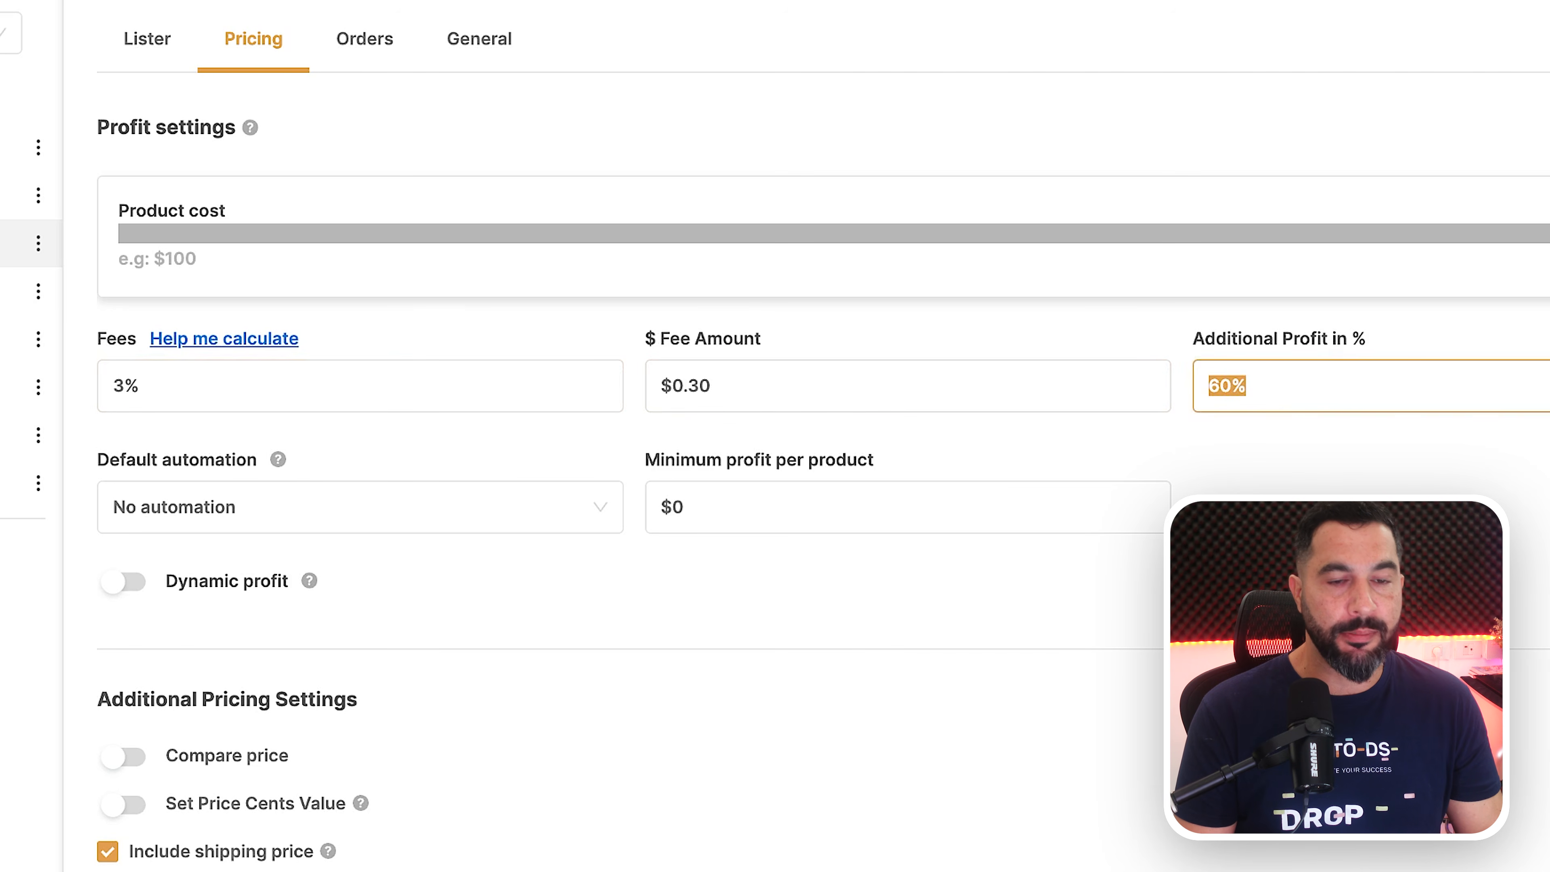
pyautogui.click(1403, 513)
# Review the available default pricing automations without choosing one, and inspect the minimum profit per product setting
pyautogui.click(249, 509)
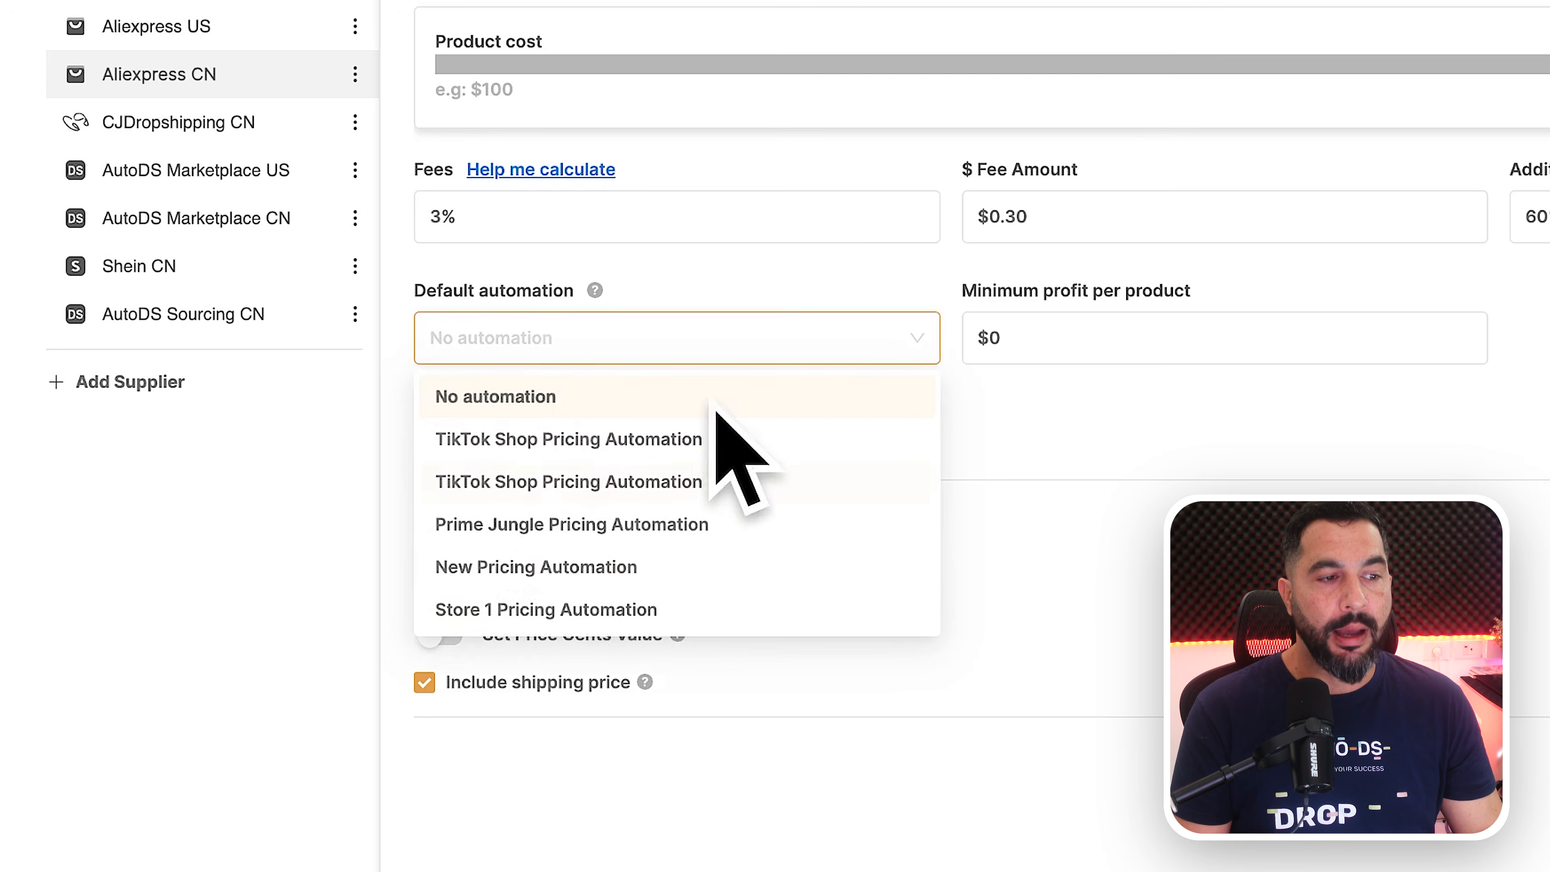
pyautogui.click(796, 356)
pyautogui.click(796, 356)
pyautogui.click(862, 343)
pyautogui.moveTo(1022, 330); pyautogui.dragTo(888, 329)
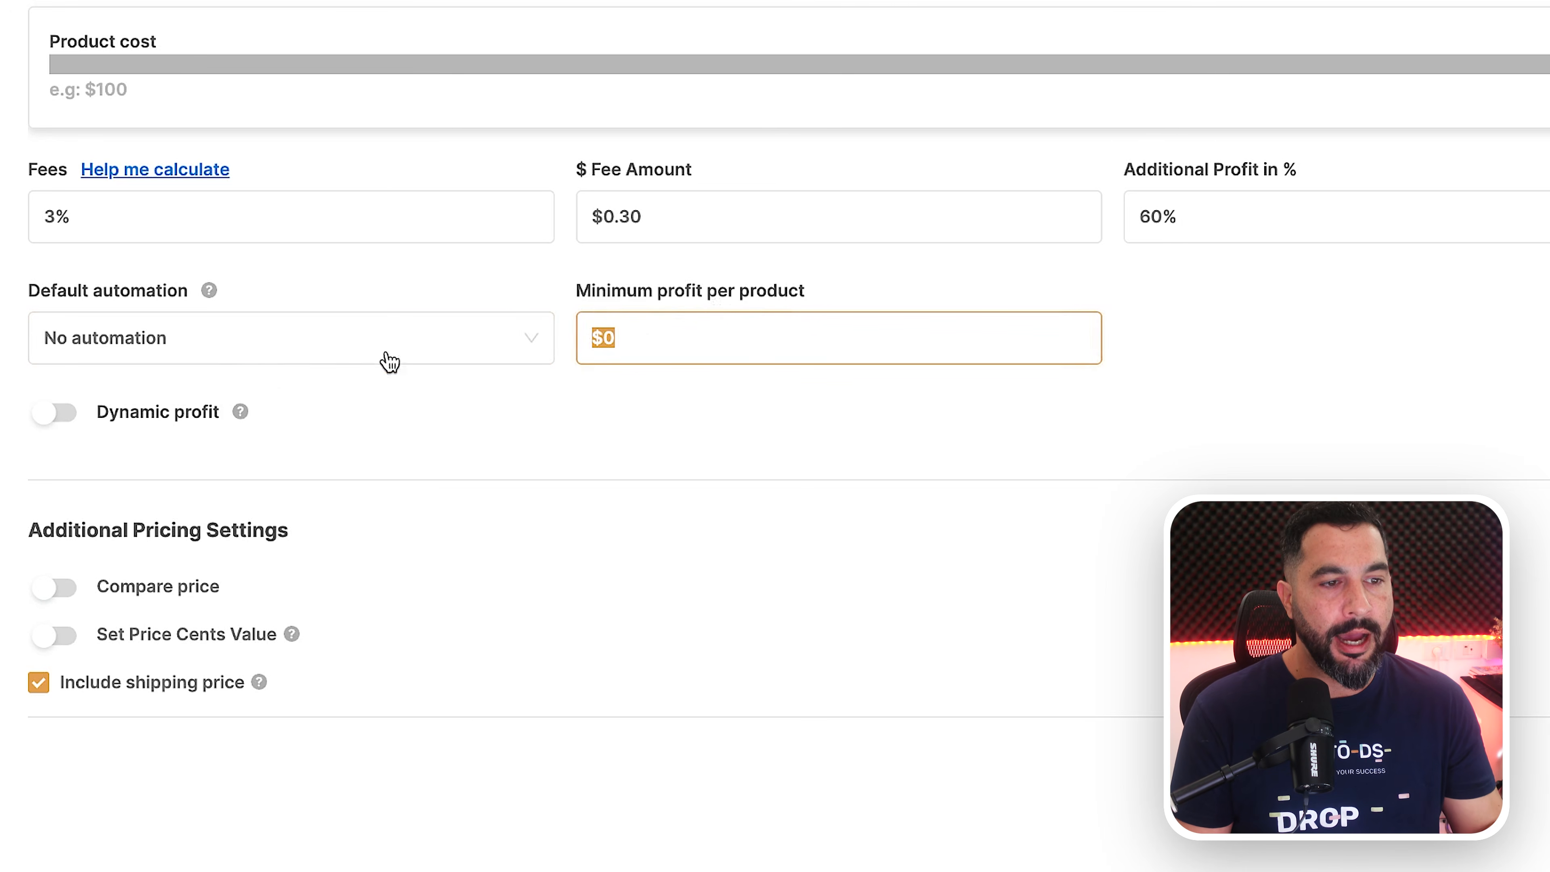
# Enable Dynamic profit and set the first rule's maximum product cost to $20
pyautogui.click(58, 416)
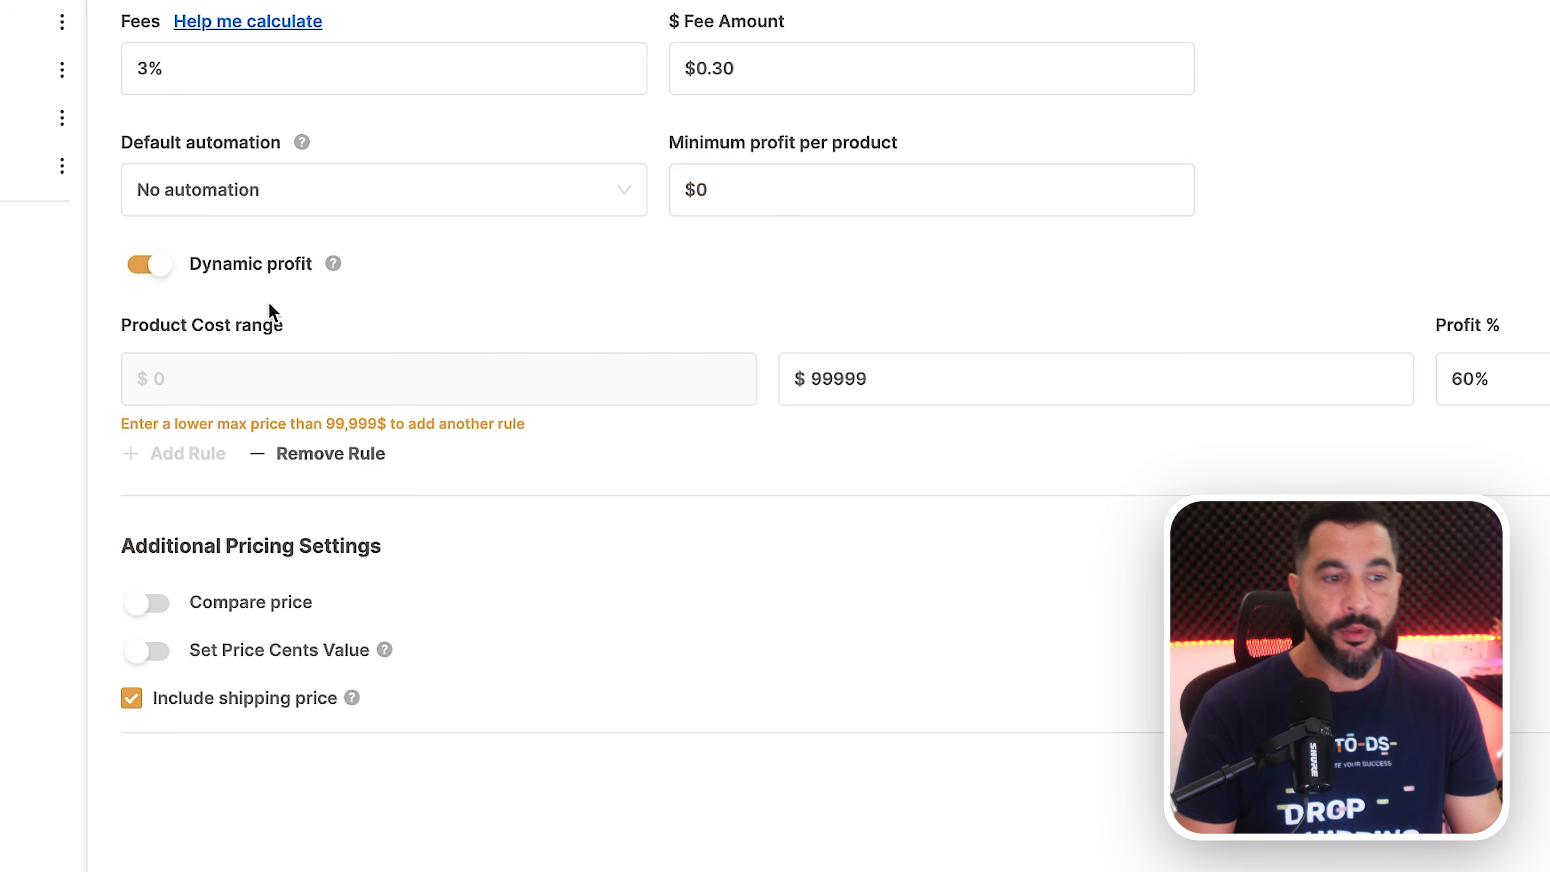
pyautogui.click(901, 379)
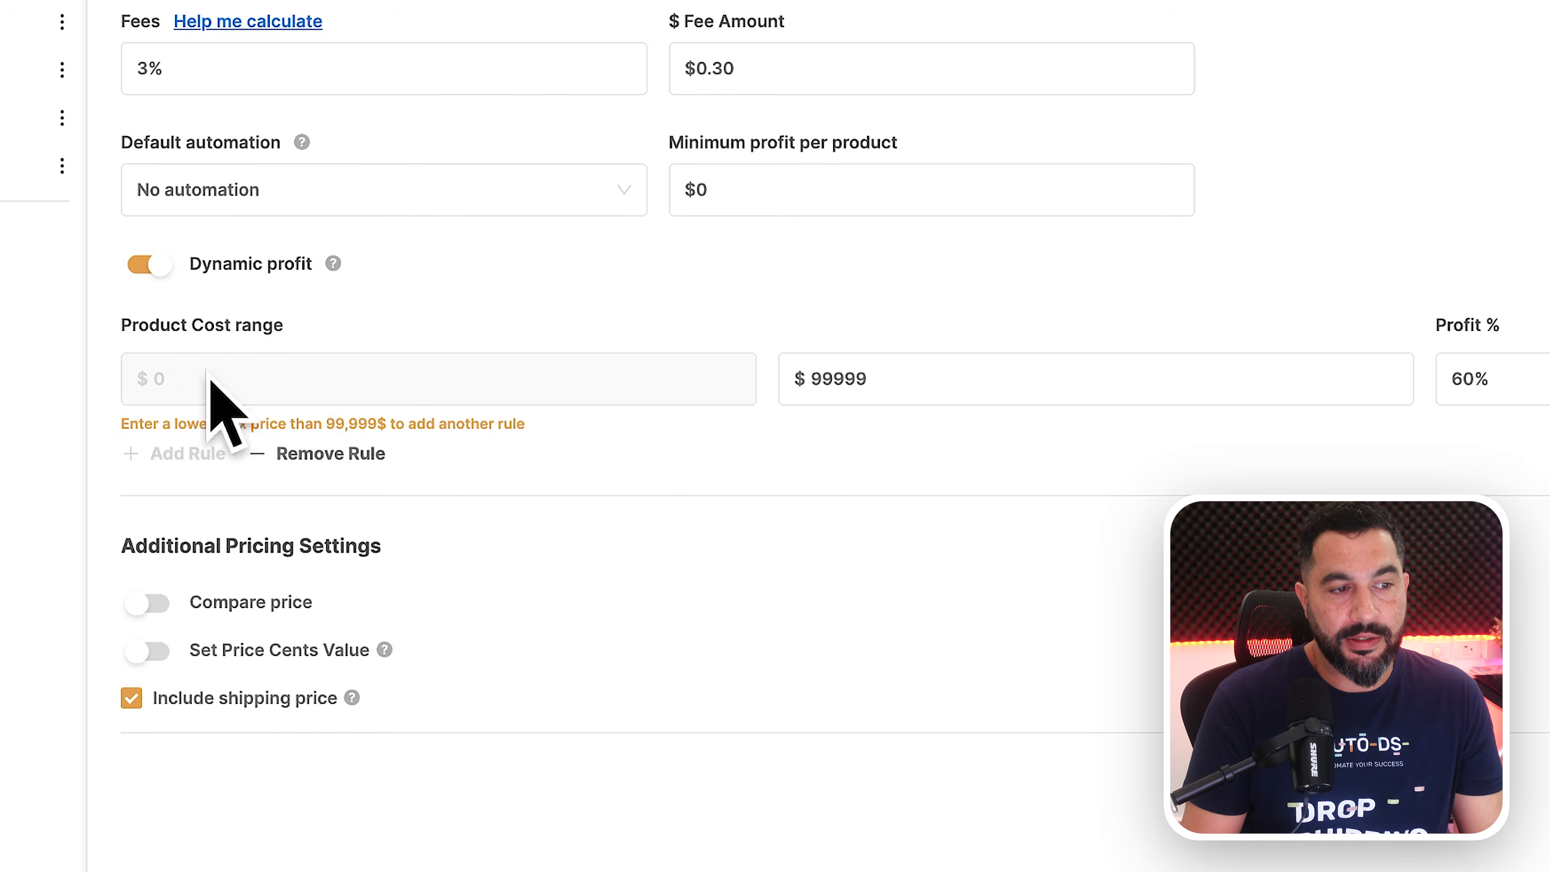
pyautogui.click(931, 384)
pyautogui.hotkey('ctrl', 'a')
pyautogui.write('20')
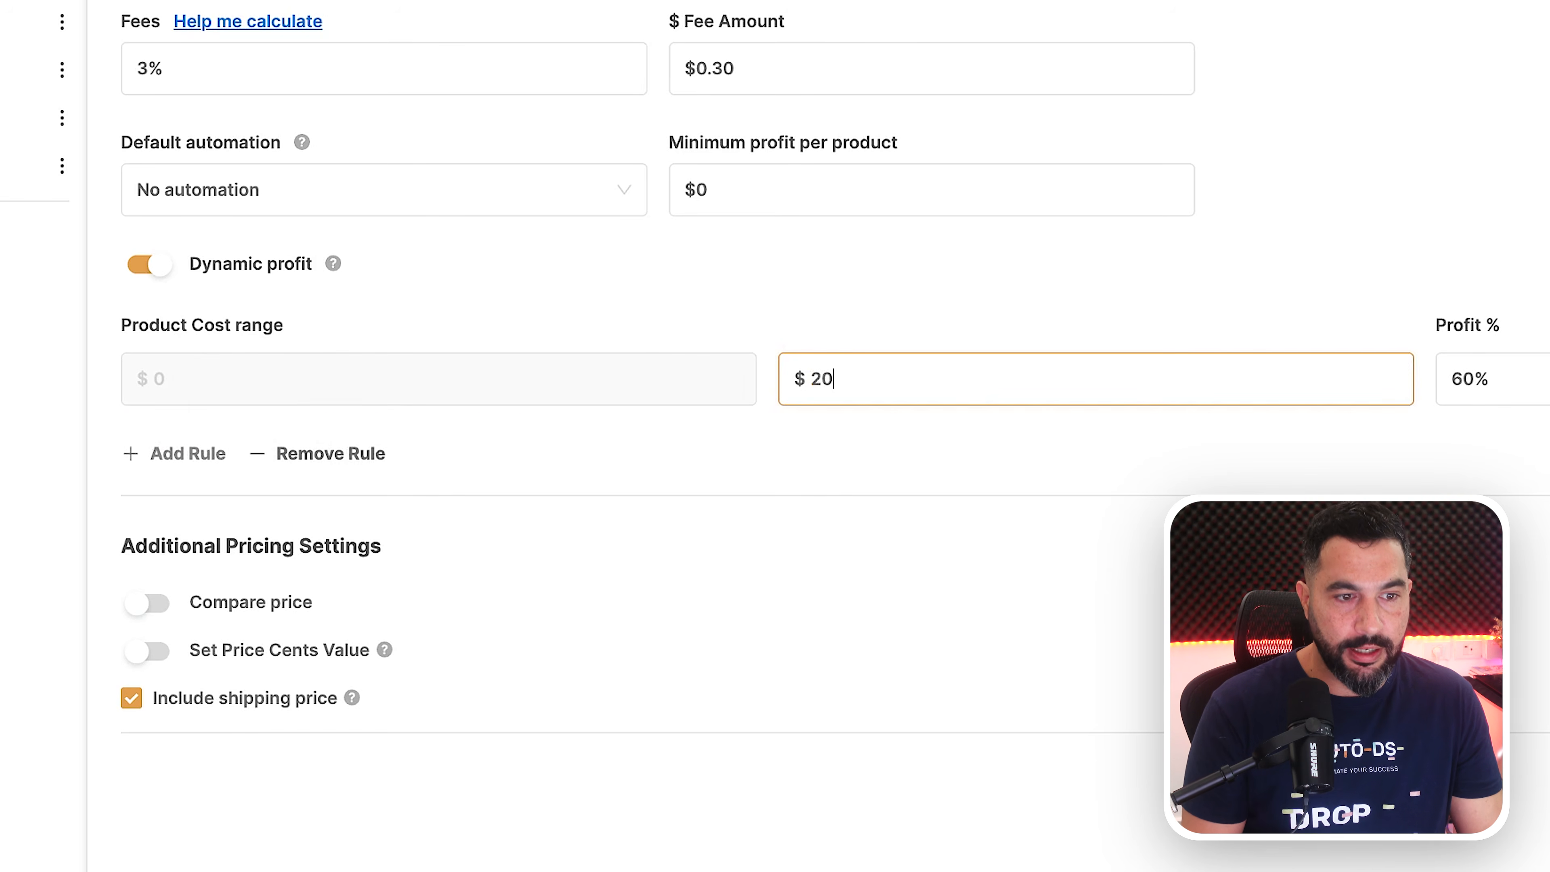
pyautogui.click(1529, 381)
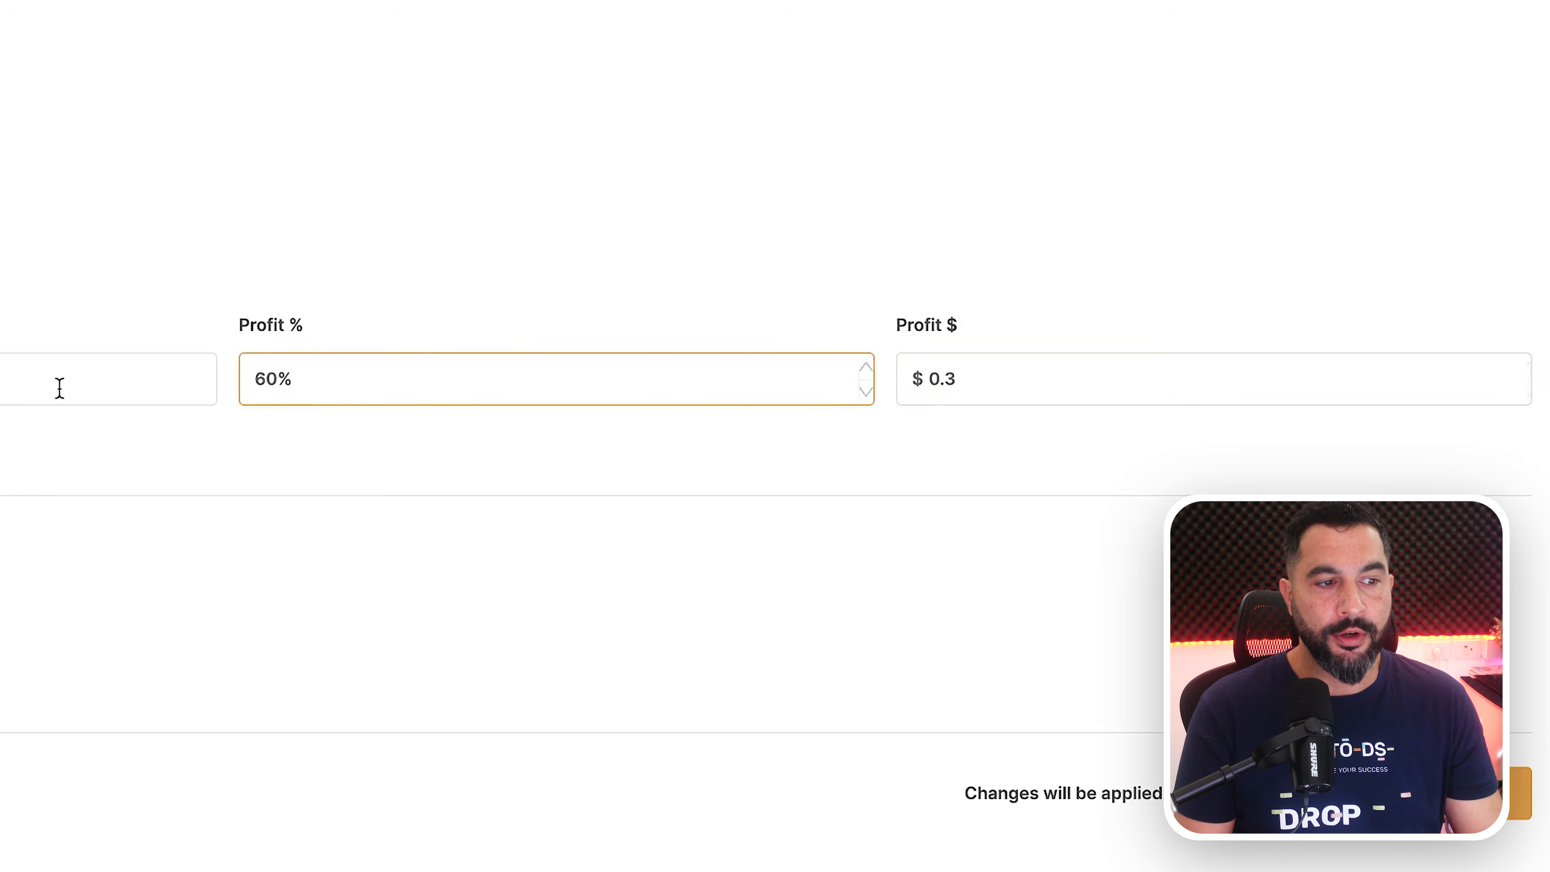
# Add a second dynamic profit rule for product costs from $20 to $30 with a 55% profit
pyautogui.click(329, 373)
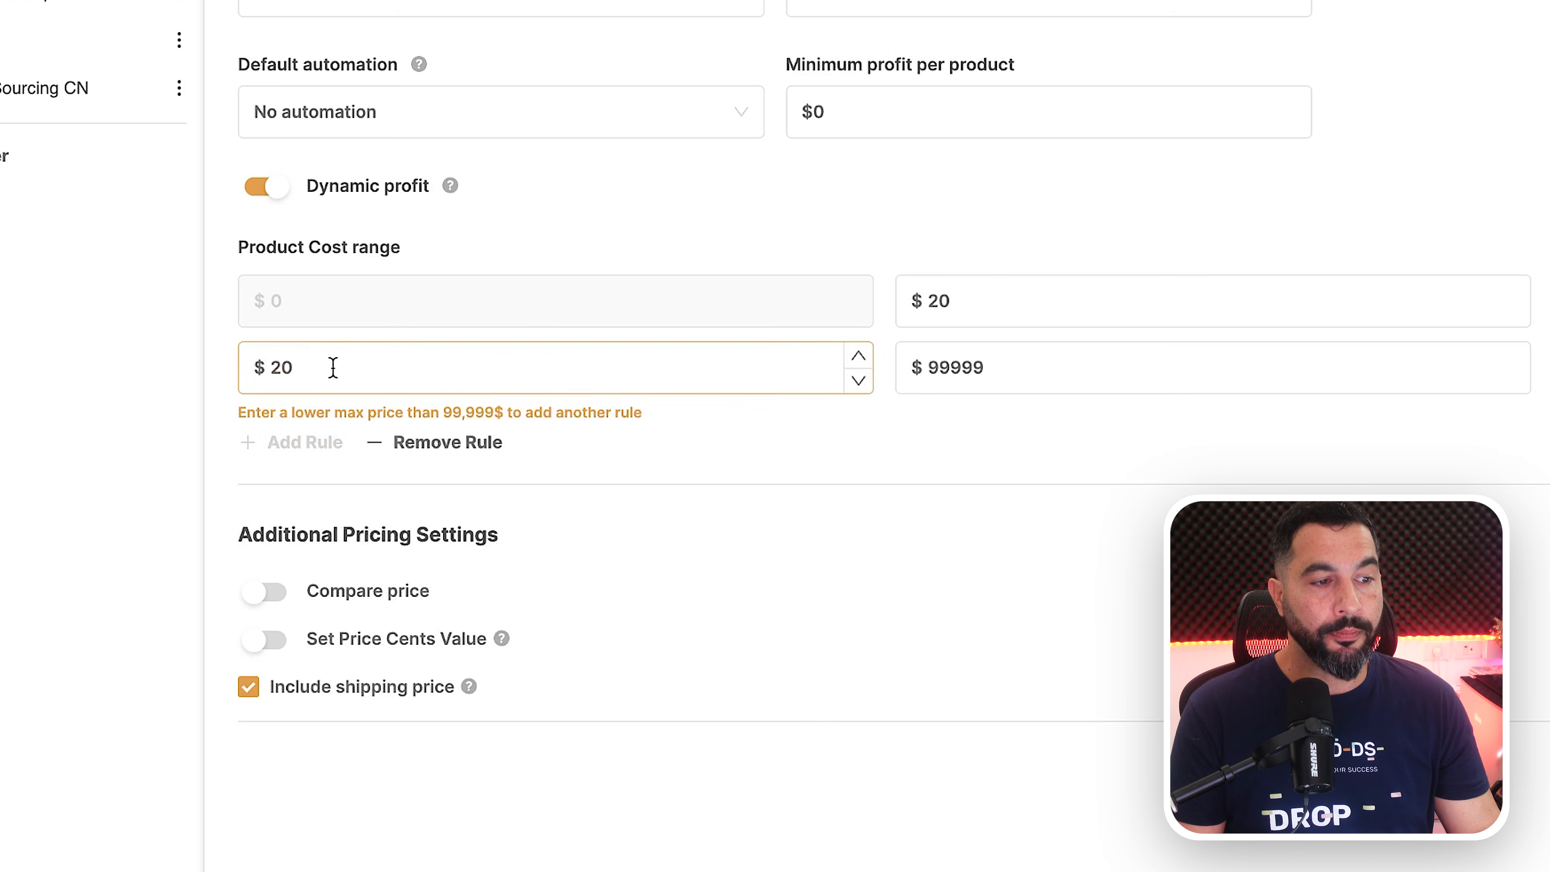
pyautogui.doubleClick(1031, 384)
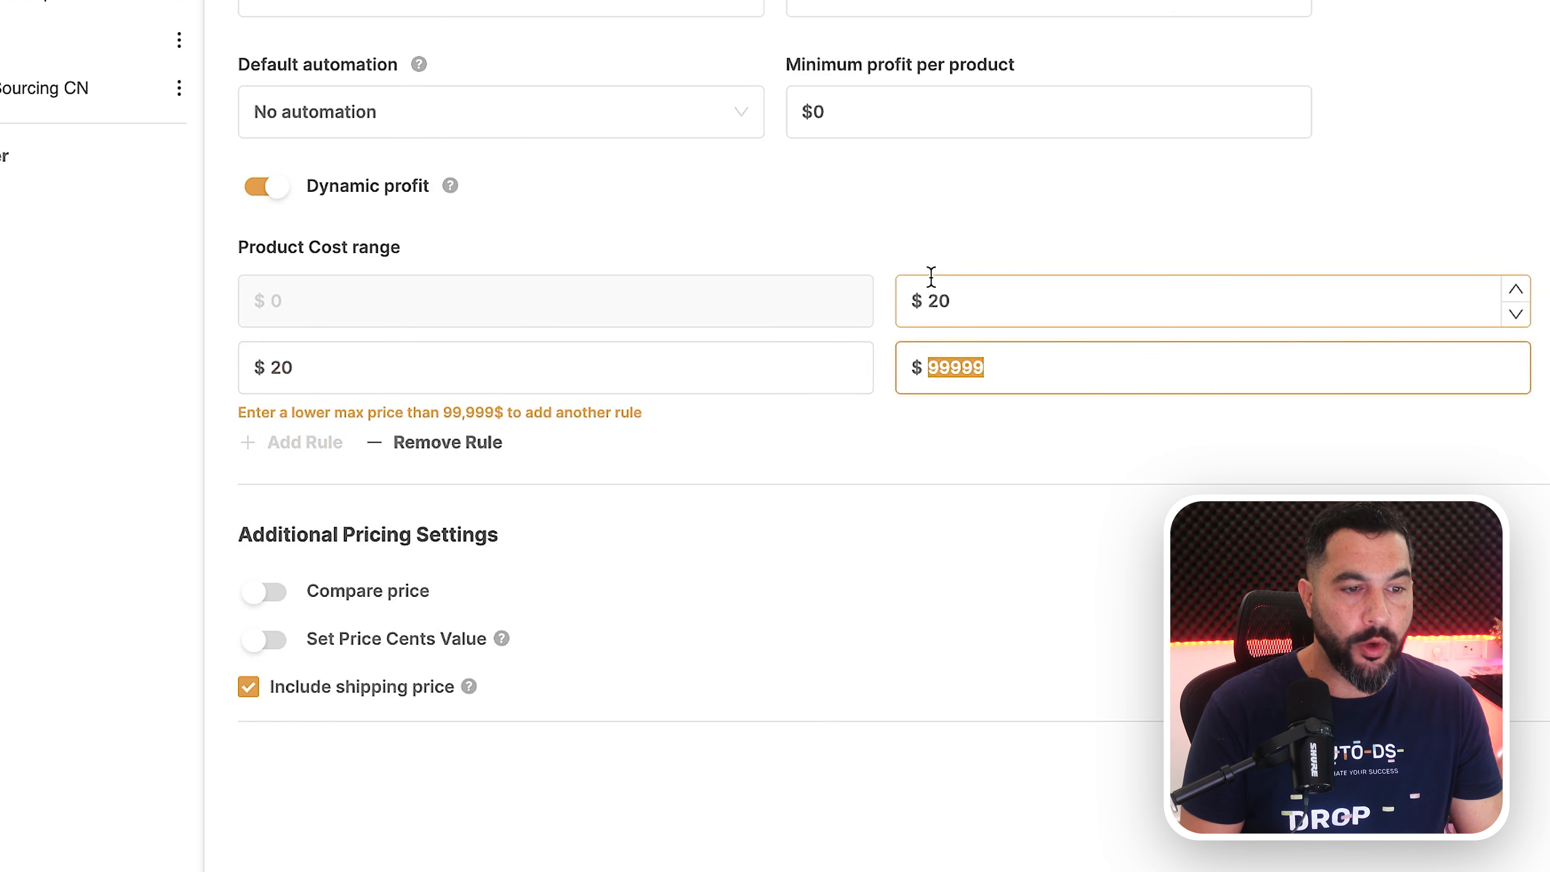
pyautogui.write('210')
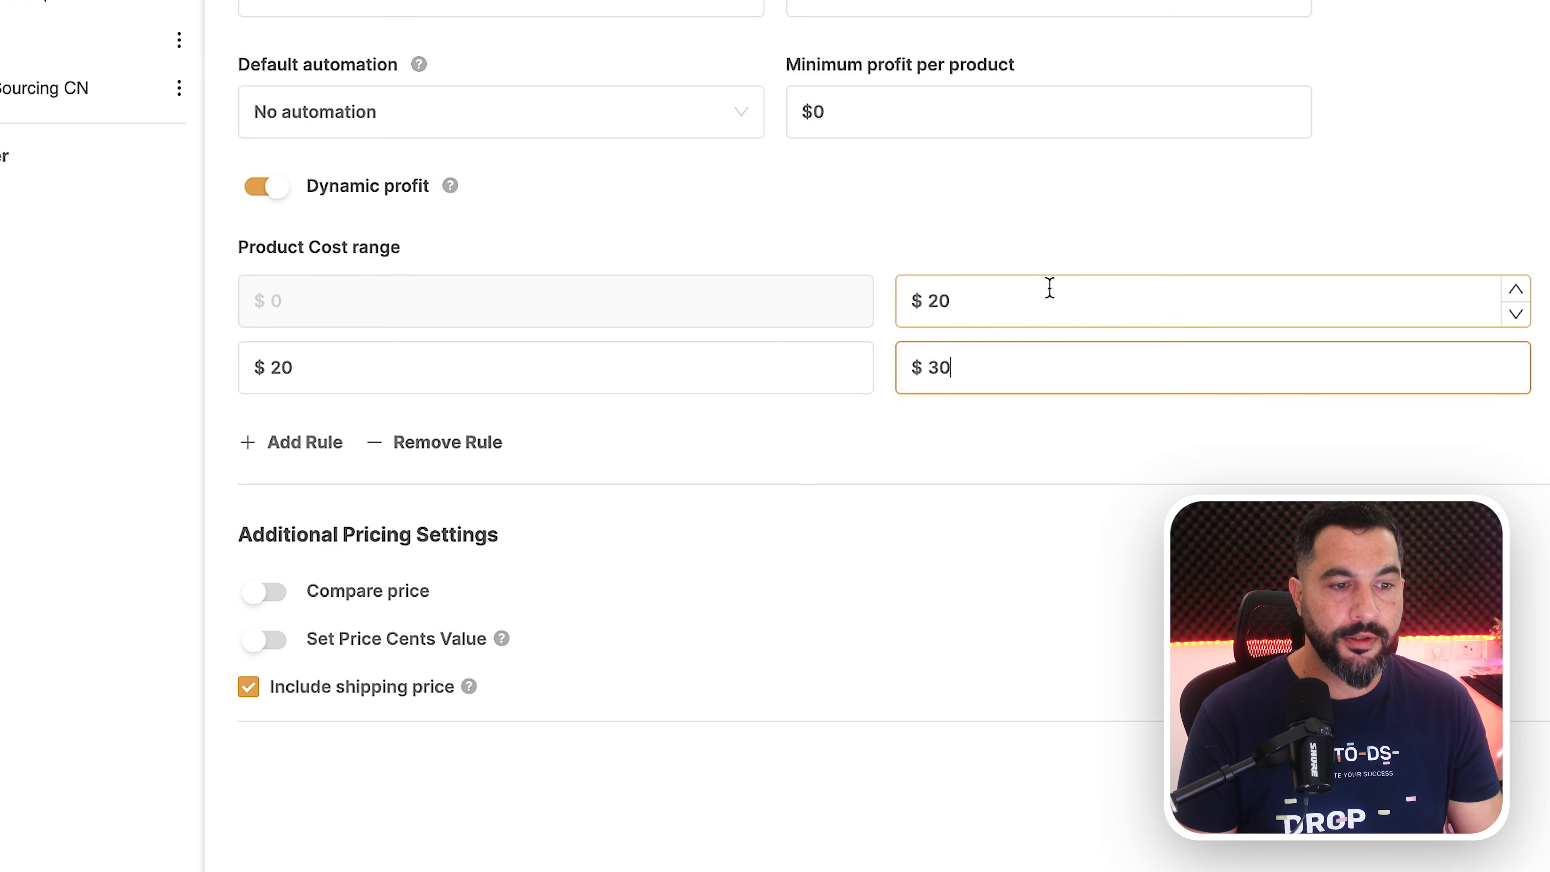
pyautogui.press('Tab')
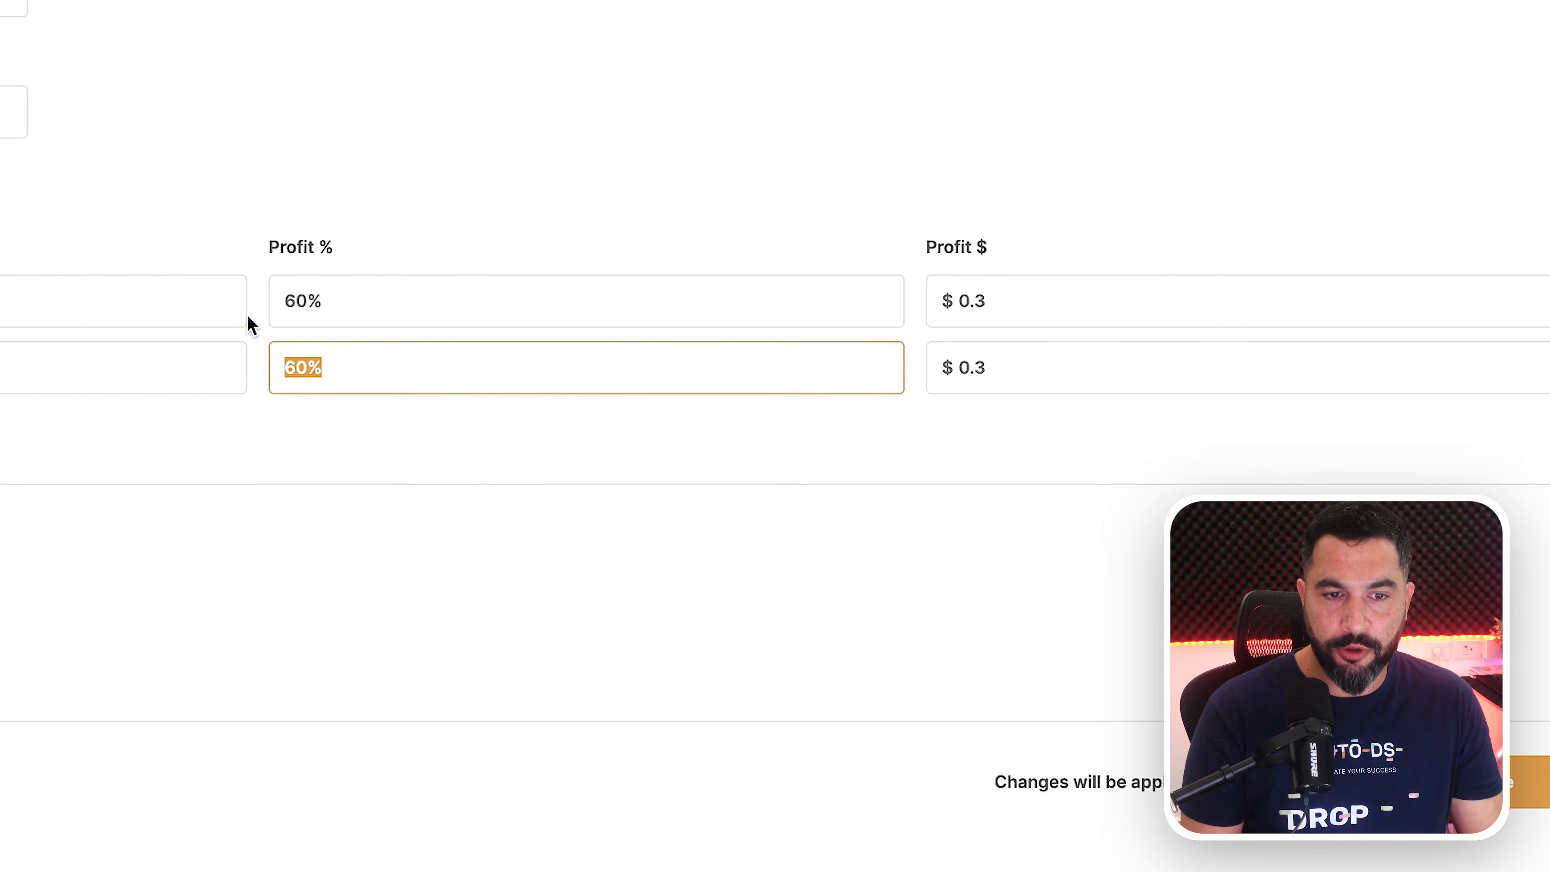
pyautogui.write('55')
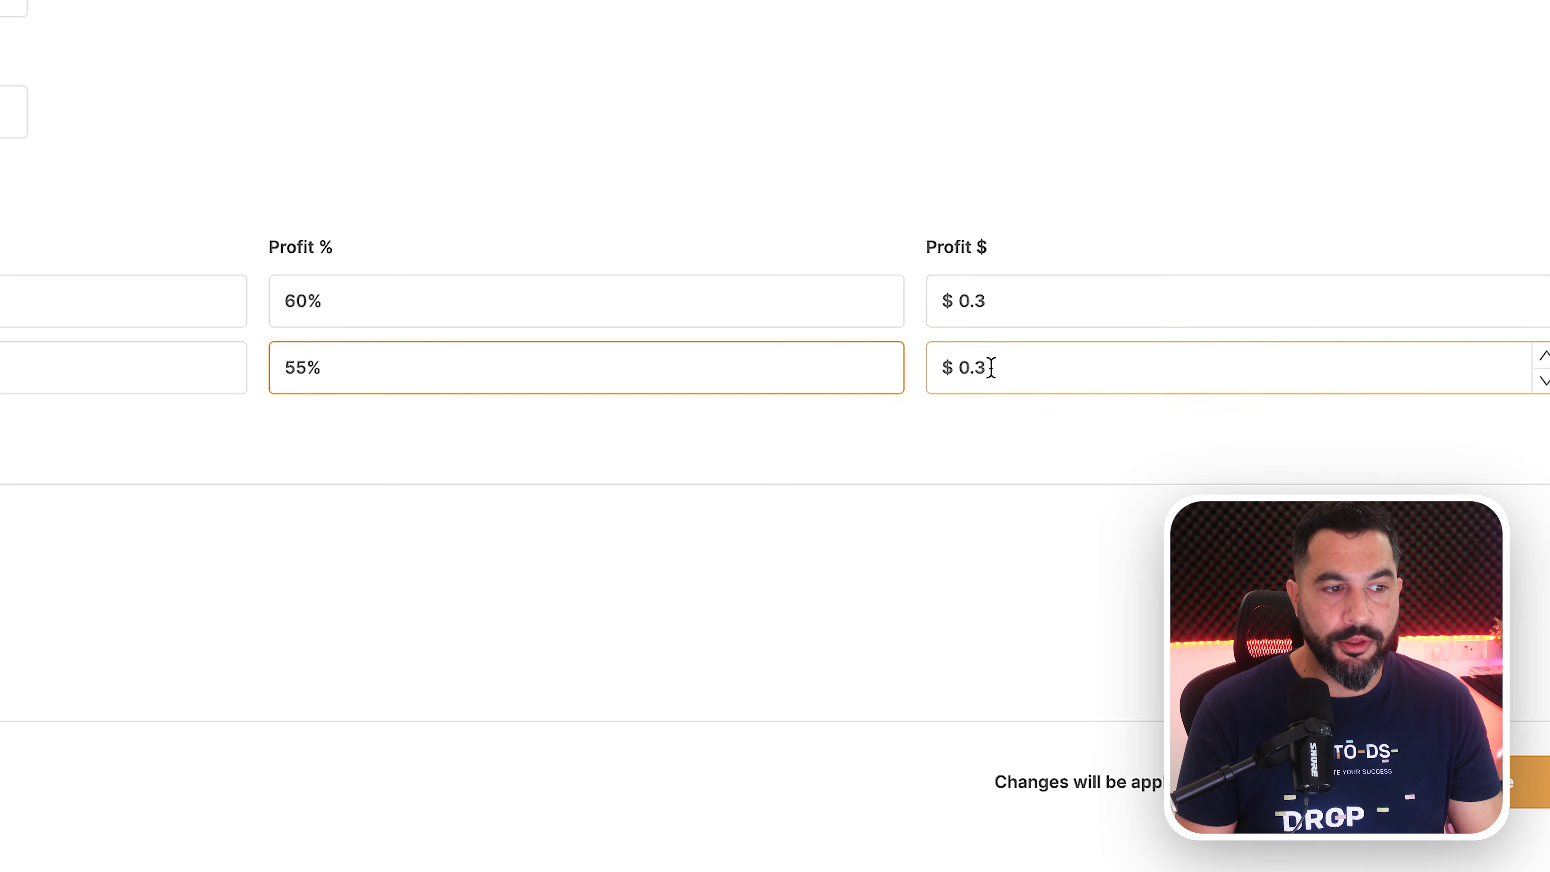
# Add a third dynamic profit rule starting at a $30 product cost and remove it again
pyautogui.click(304, 443)
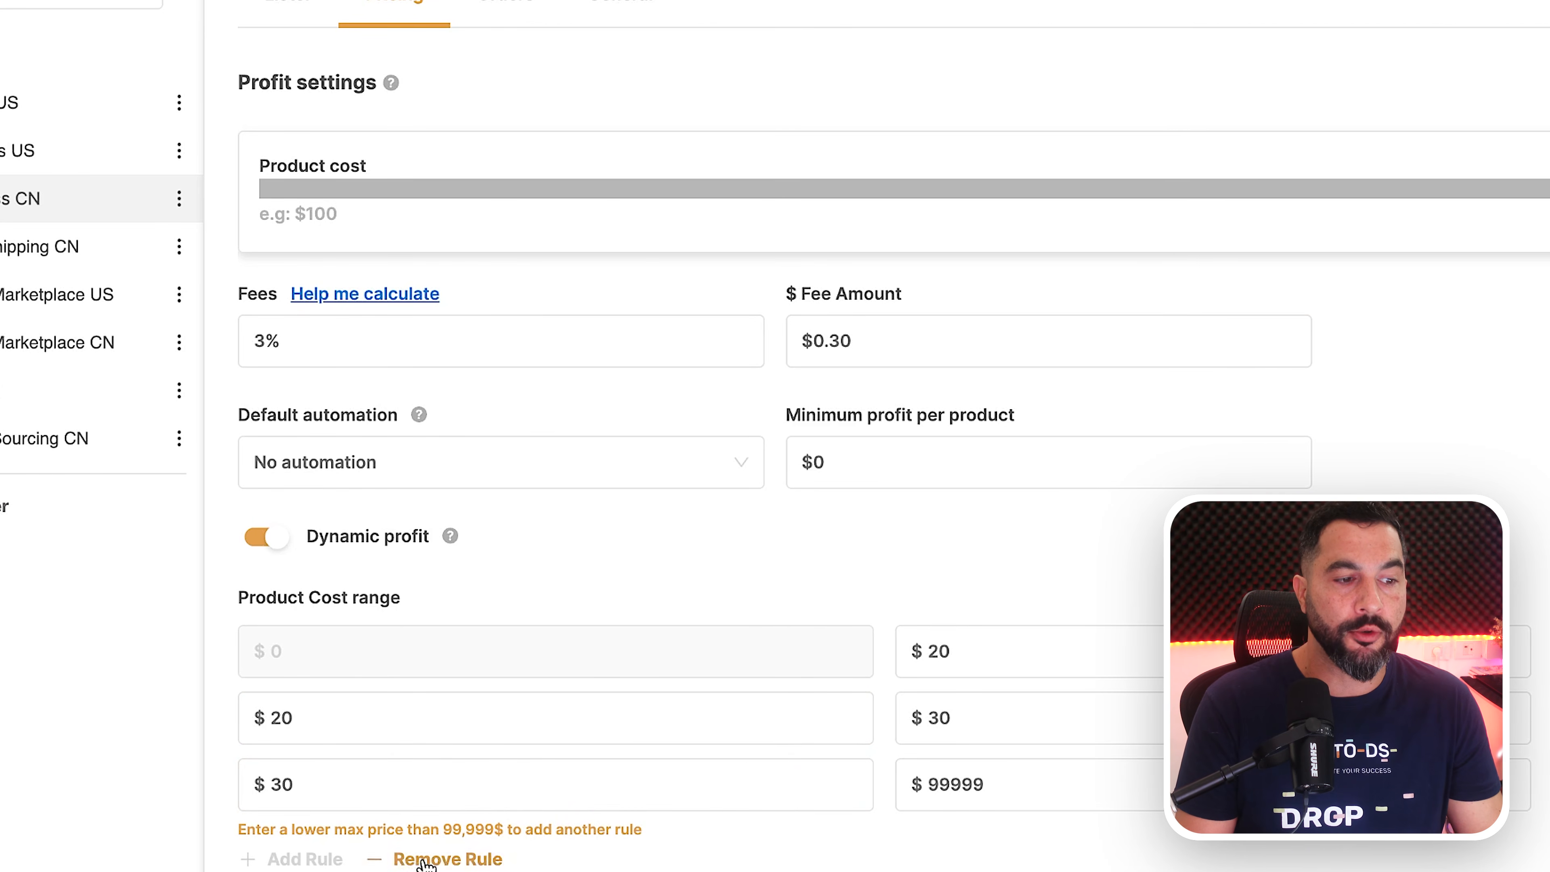
pyautogui.click(439, 859)
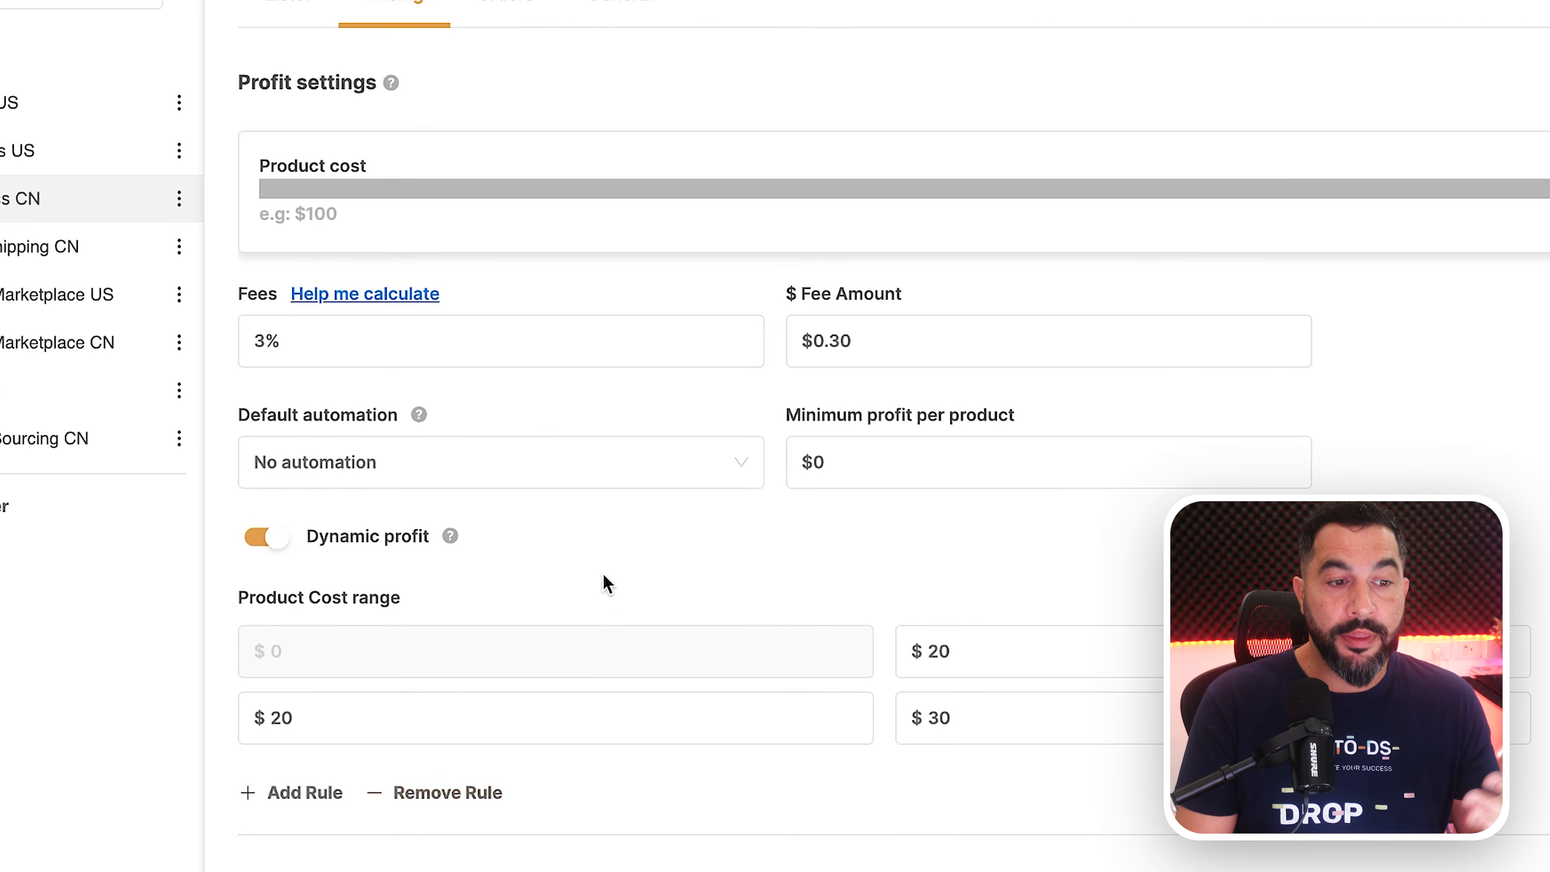
pyautogui.scroll(-5, 618, 571)
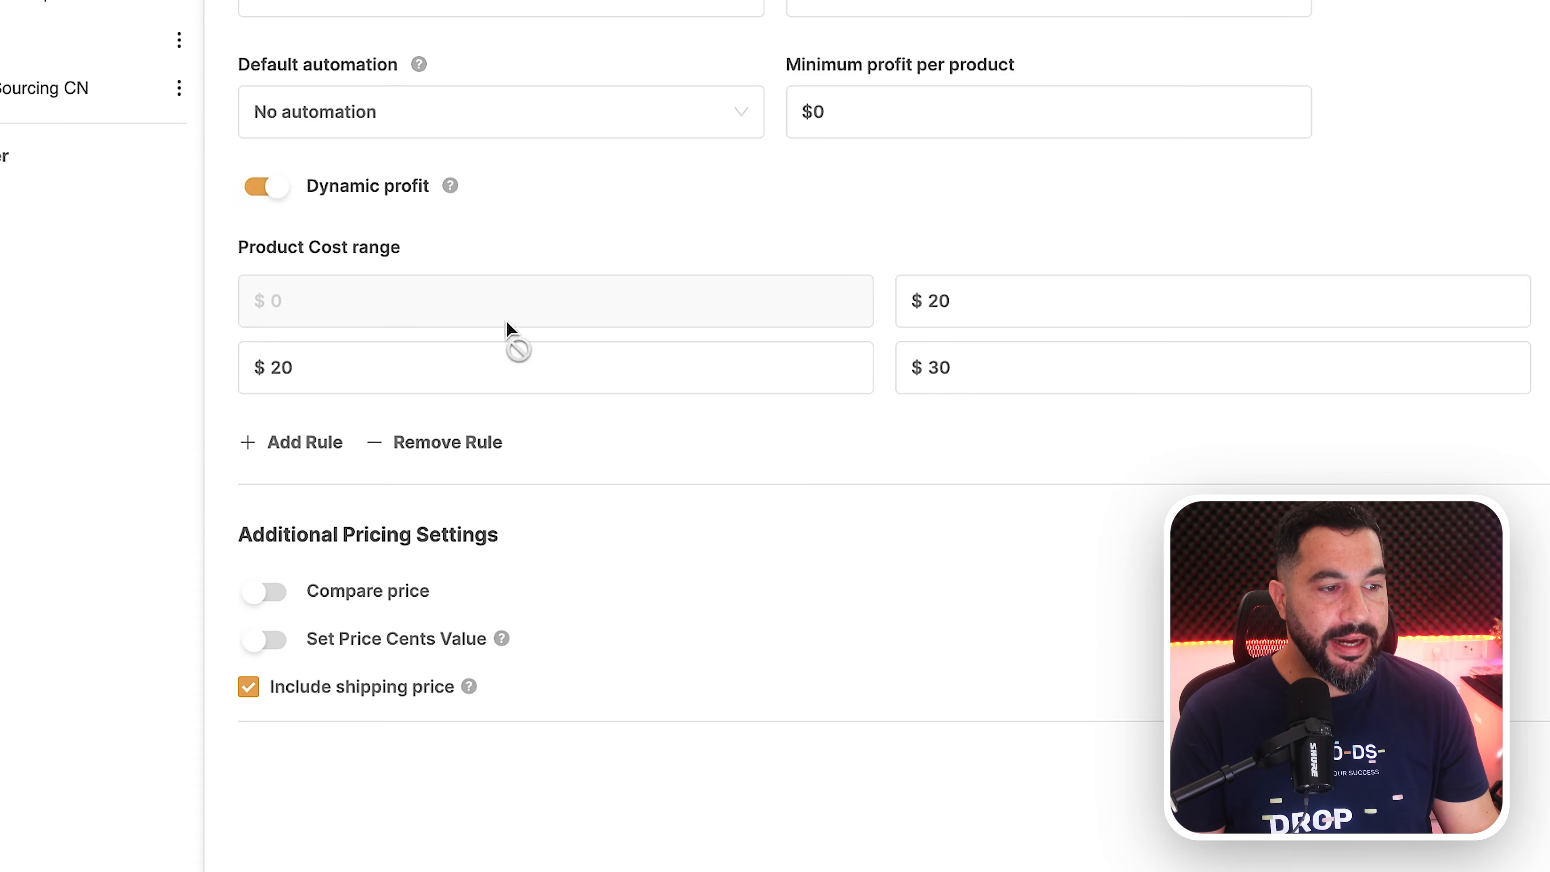
# Enable Compare price in the additional pricing settings and set it to 40 as a percentage
pyautogui.scroll(-3, 328, 449)
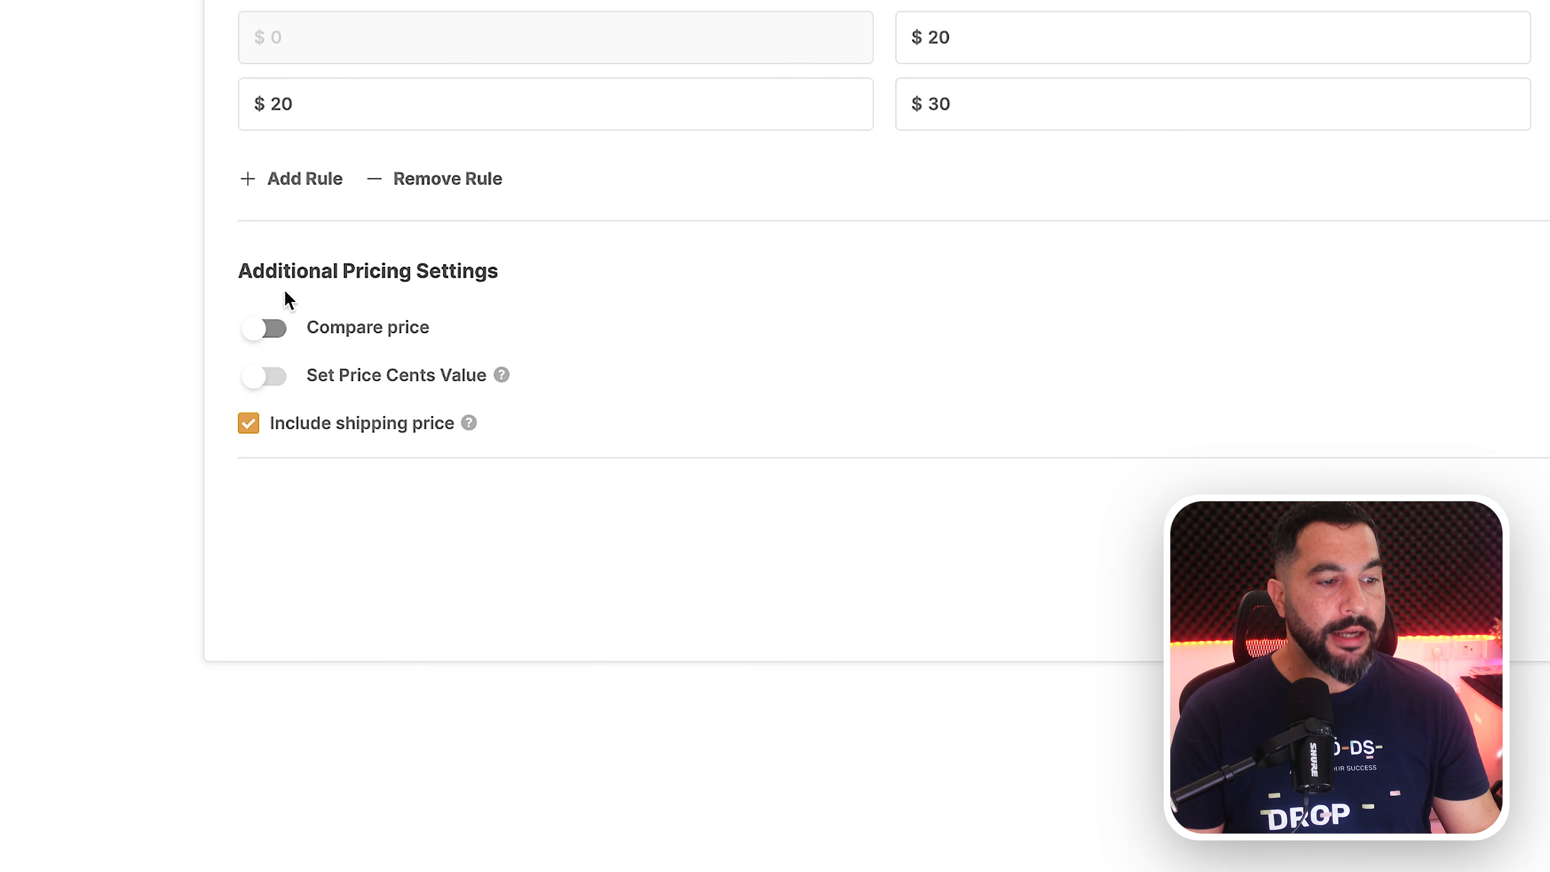
pyautogui.click(271, 338)
pyautogui.click(270, 337)
pyautogui.click(270, 336)
pyautogui.click(269, 336)
pyautogui.click(269, 336)
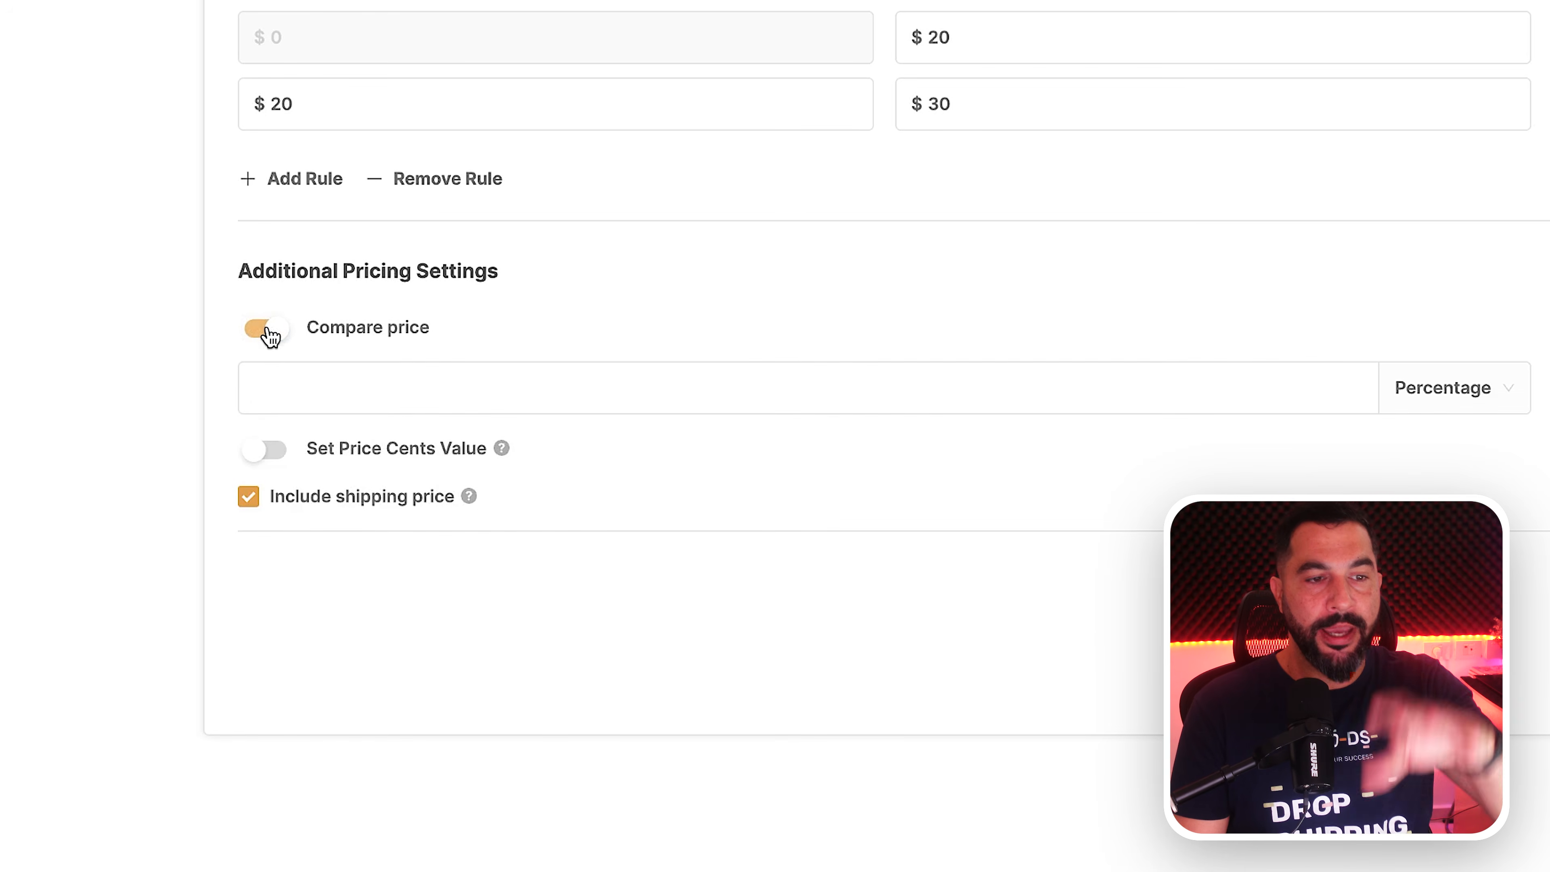
pyautogui.click(372, 361)
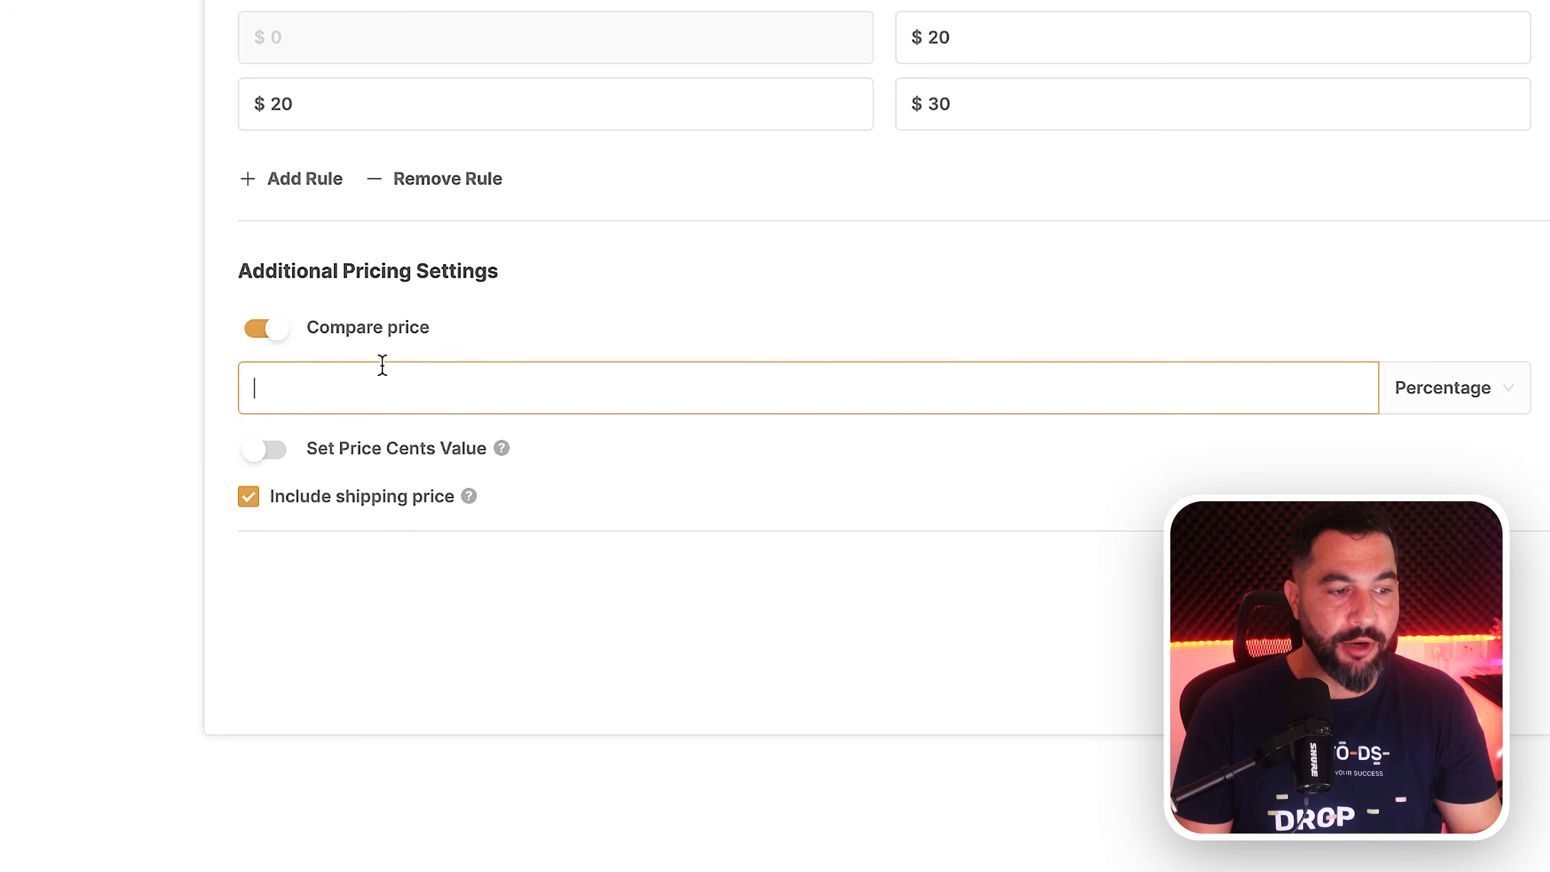
pyautogui.click(267, 331)
pyautogui.click(269, 331)
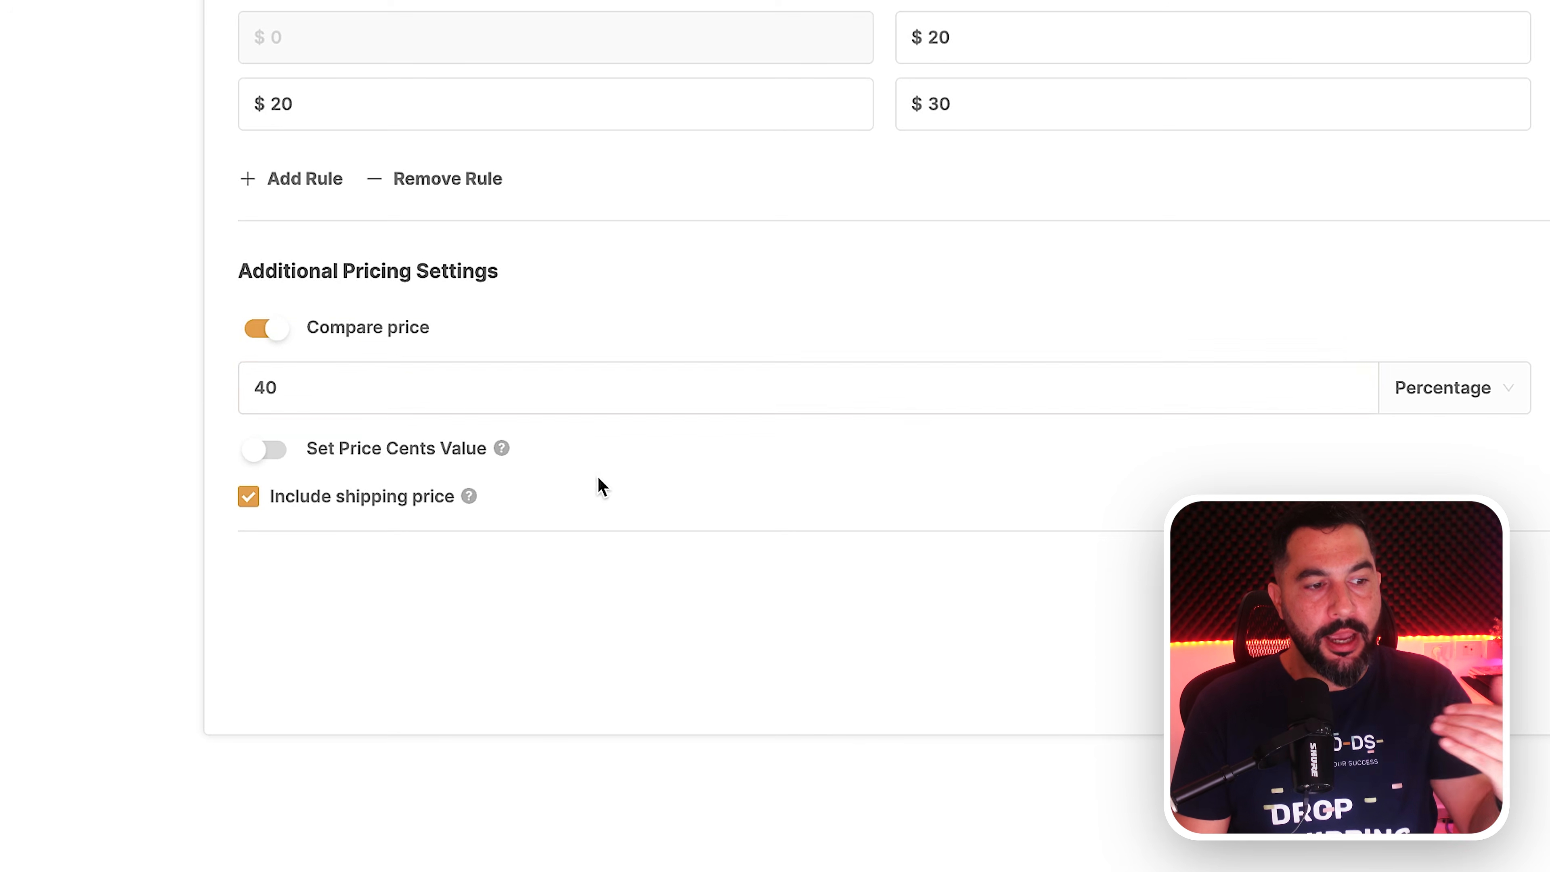
pyautogui.click(329, 372)
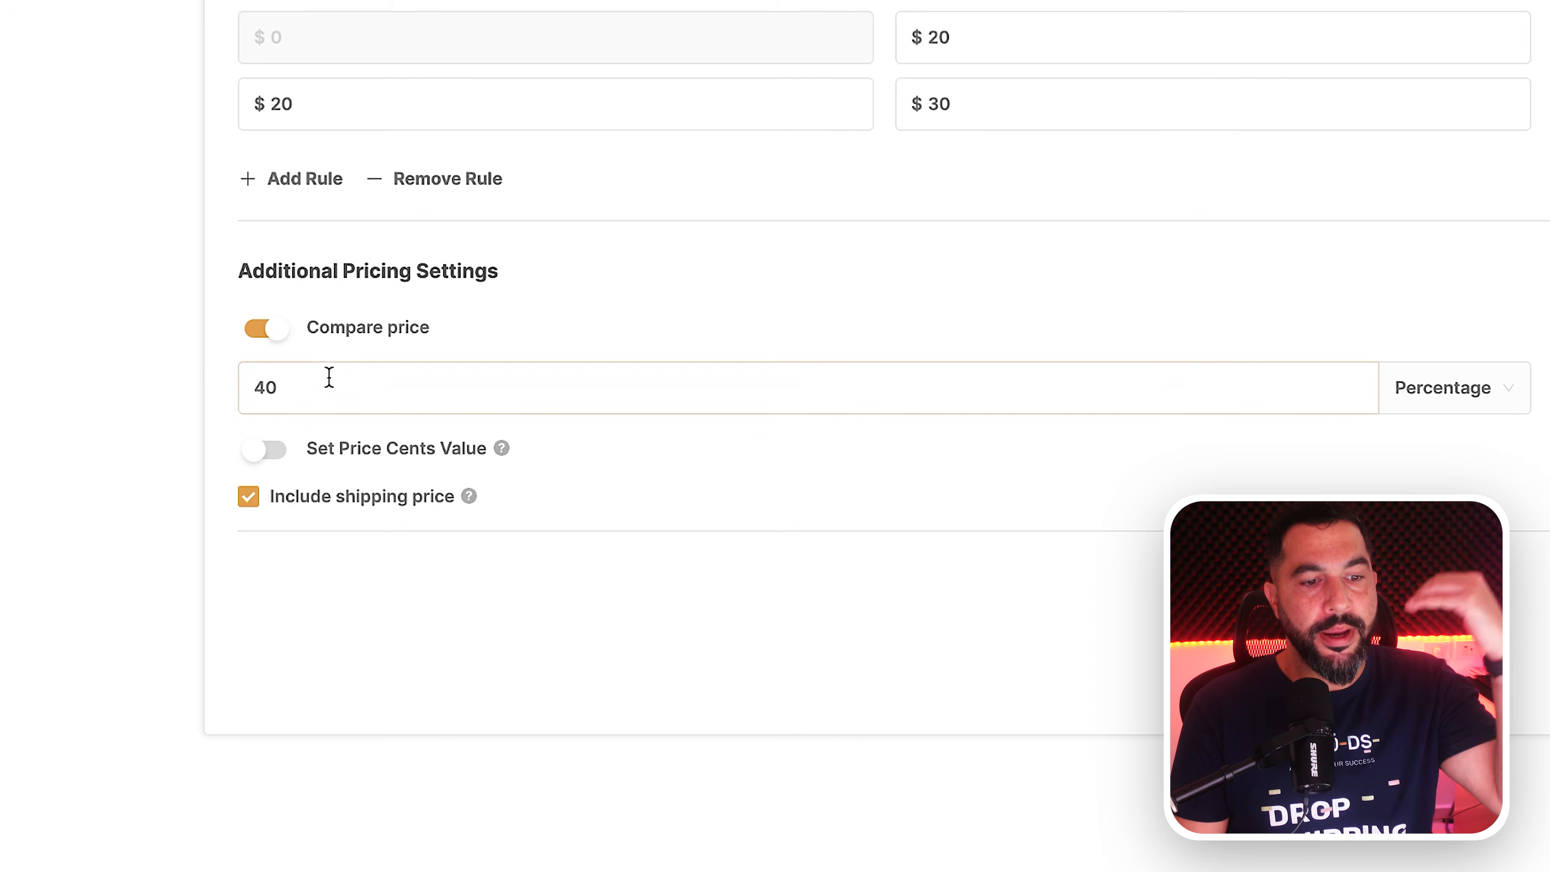
pyautogui.moveTo(296, 387); pyautogui.dragTo(231, 391)
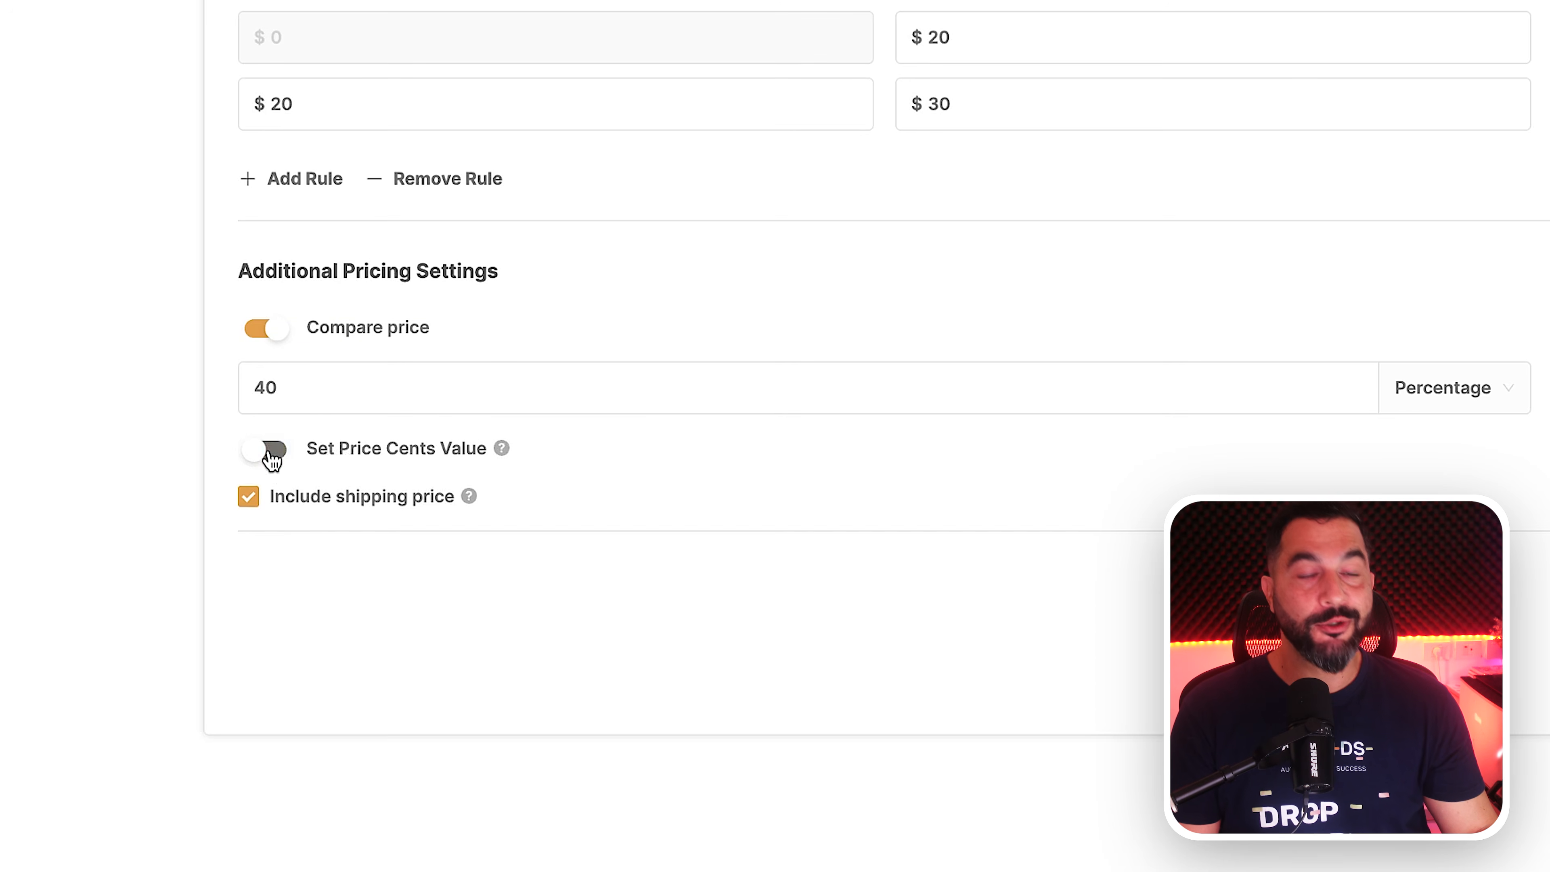
# Enable the price cents value, set it to .97, and save the pricing settings
pyautogui.click(272, 459)
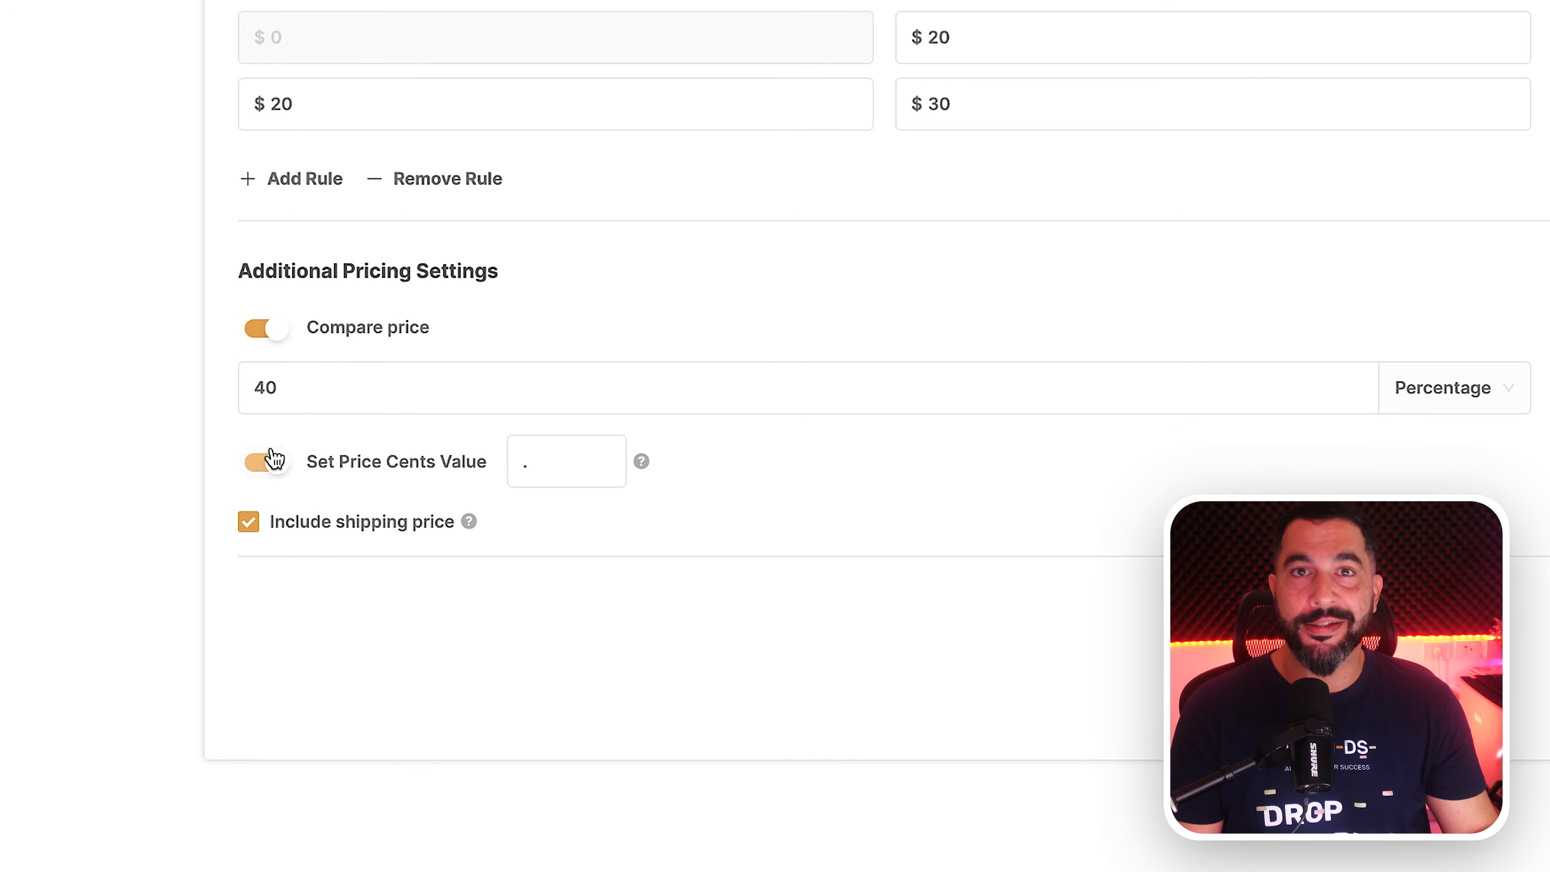
pyautogui.click(571, 455)
pyautogui.write('.97')
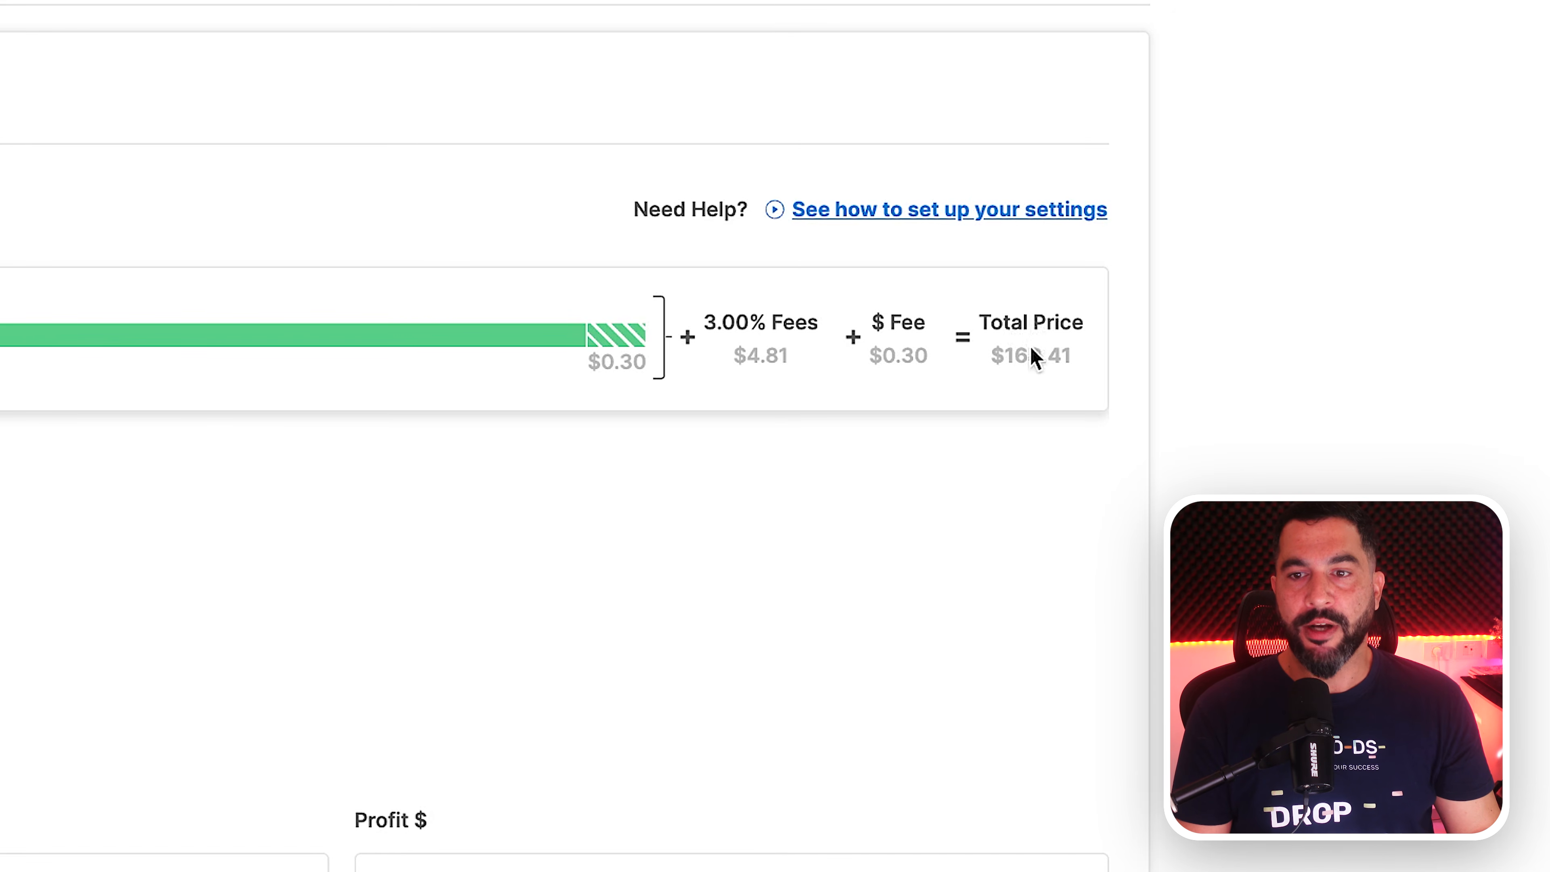
pyautogui.moveTo(1014, 361); pyautogui.dragTo(1069, 361)
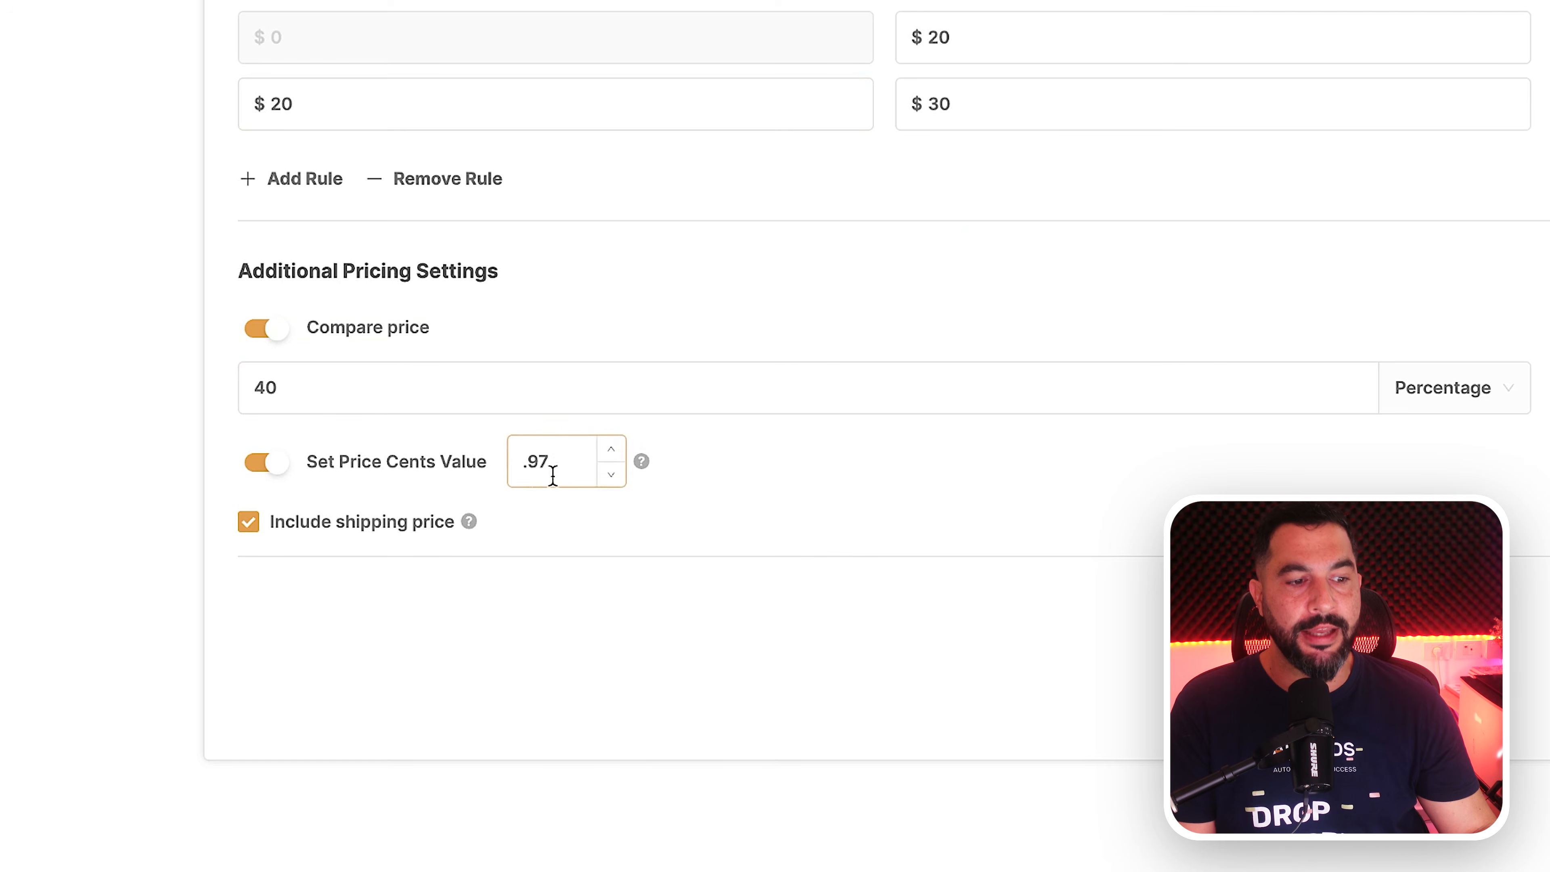
pyautogui.moveTo(554, 471); pyautogui.dragTo(512, 479)
pyautogui.click(824, 475)
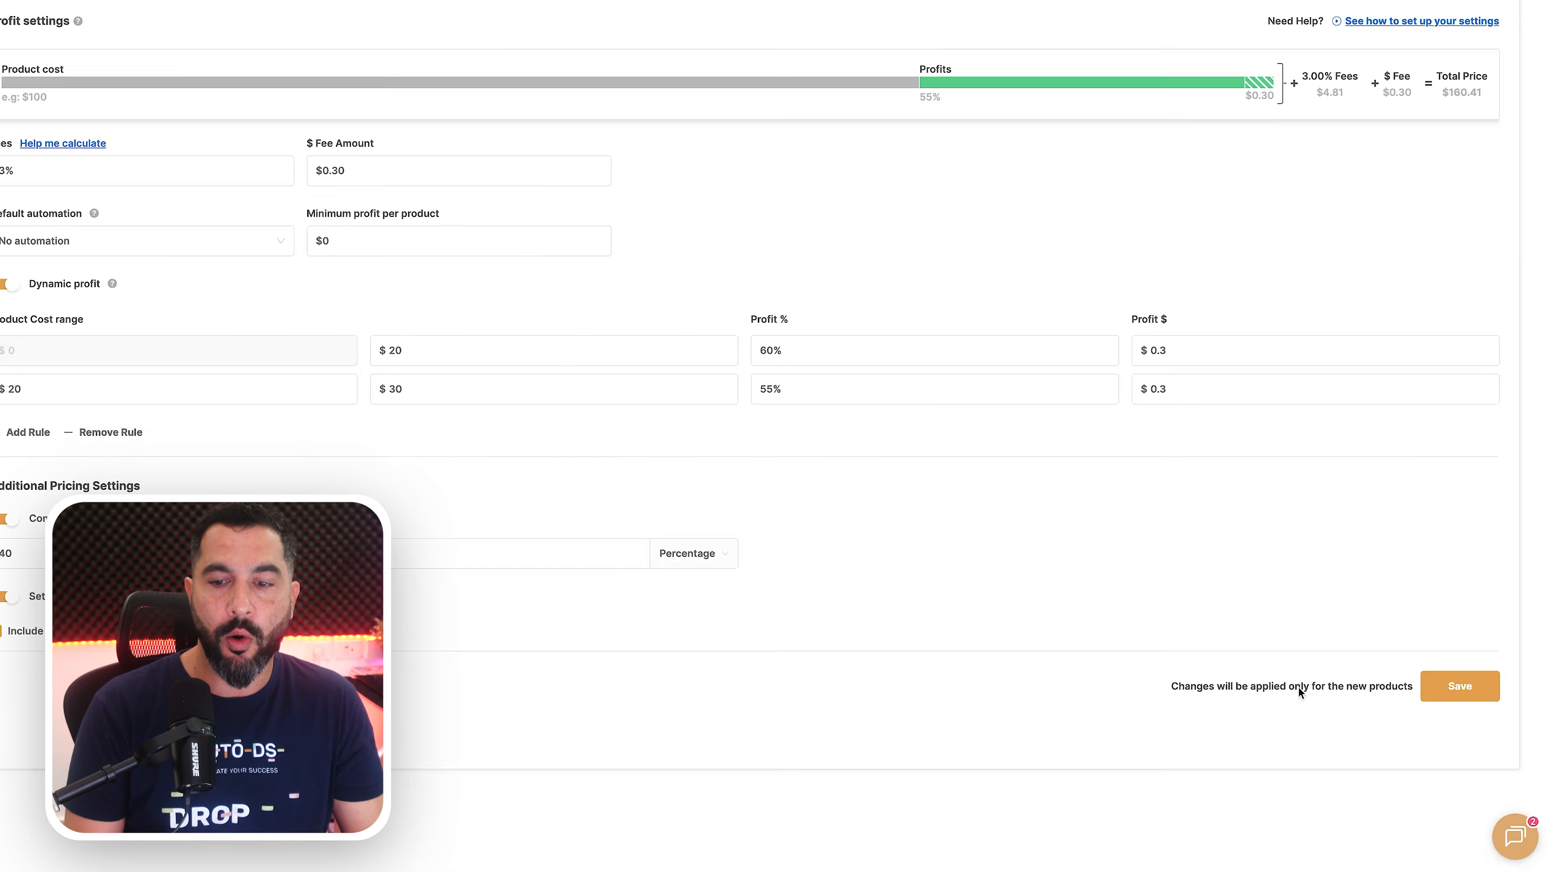
pyautogui.click(1434, 687)
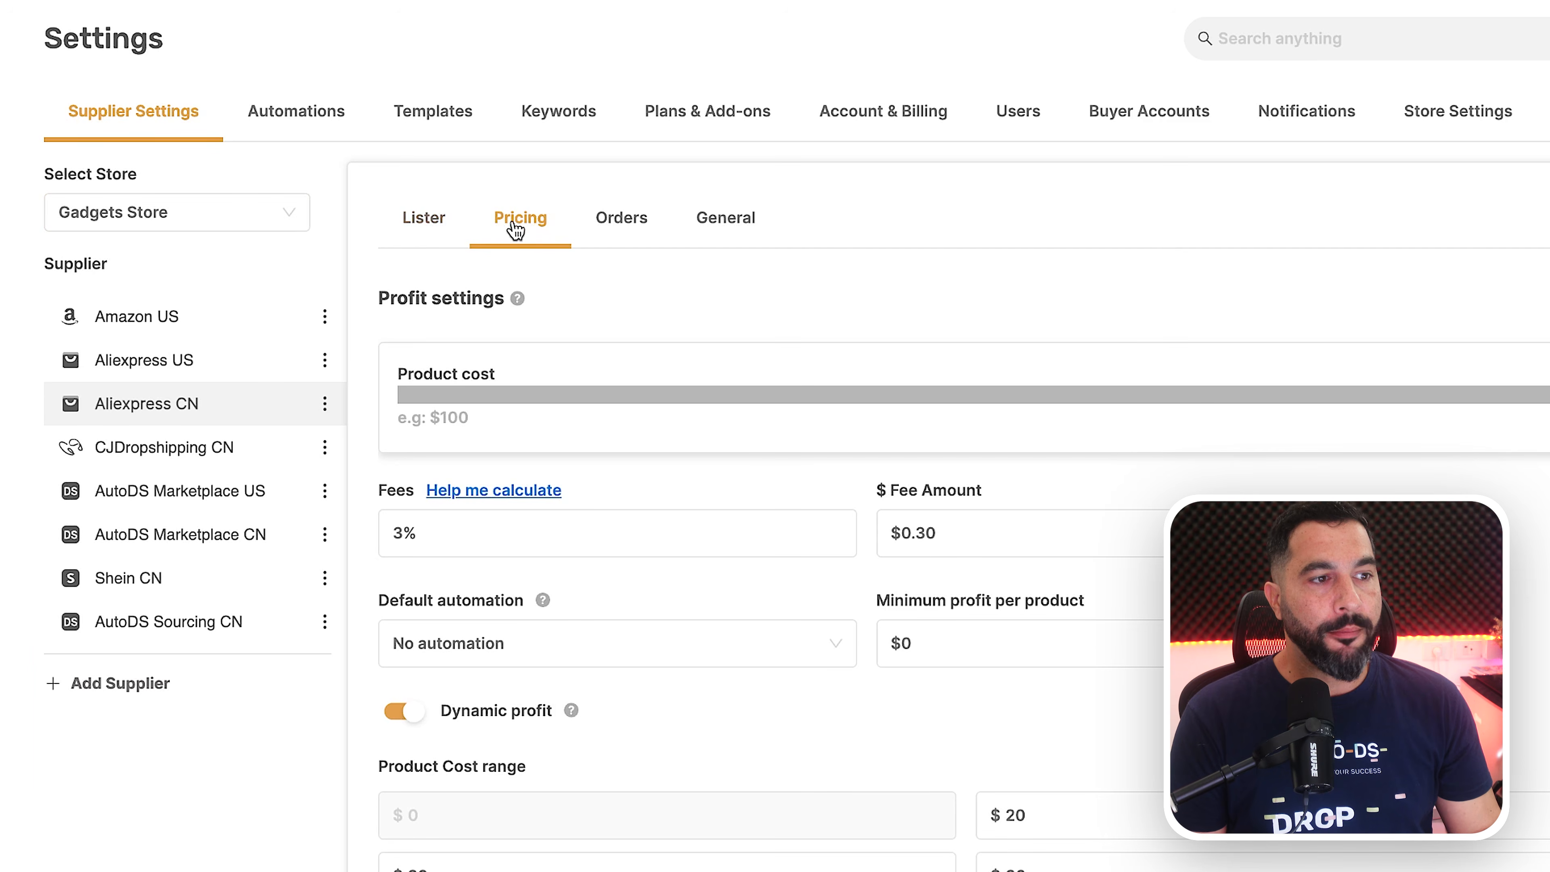
# Review the supplier's lister settings and choose Cheapest with tracking as the shipping method
pyautogui.click(433, 221)
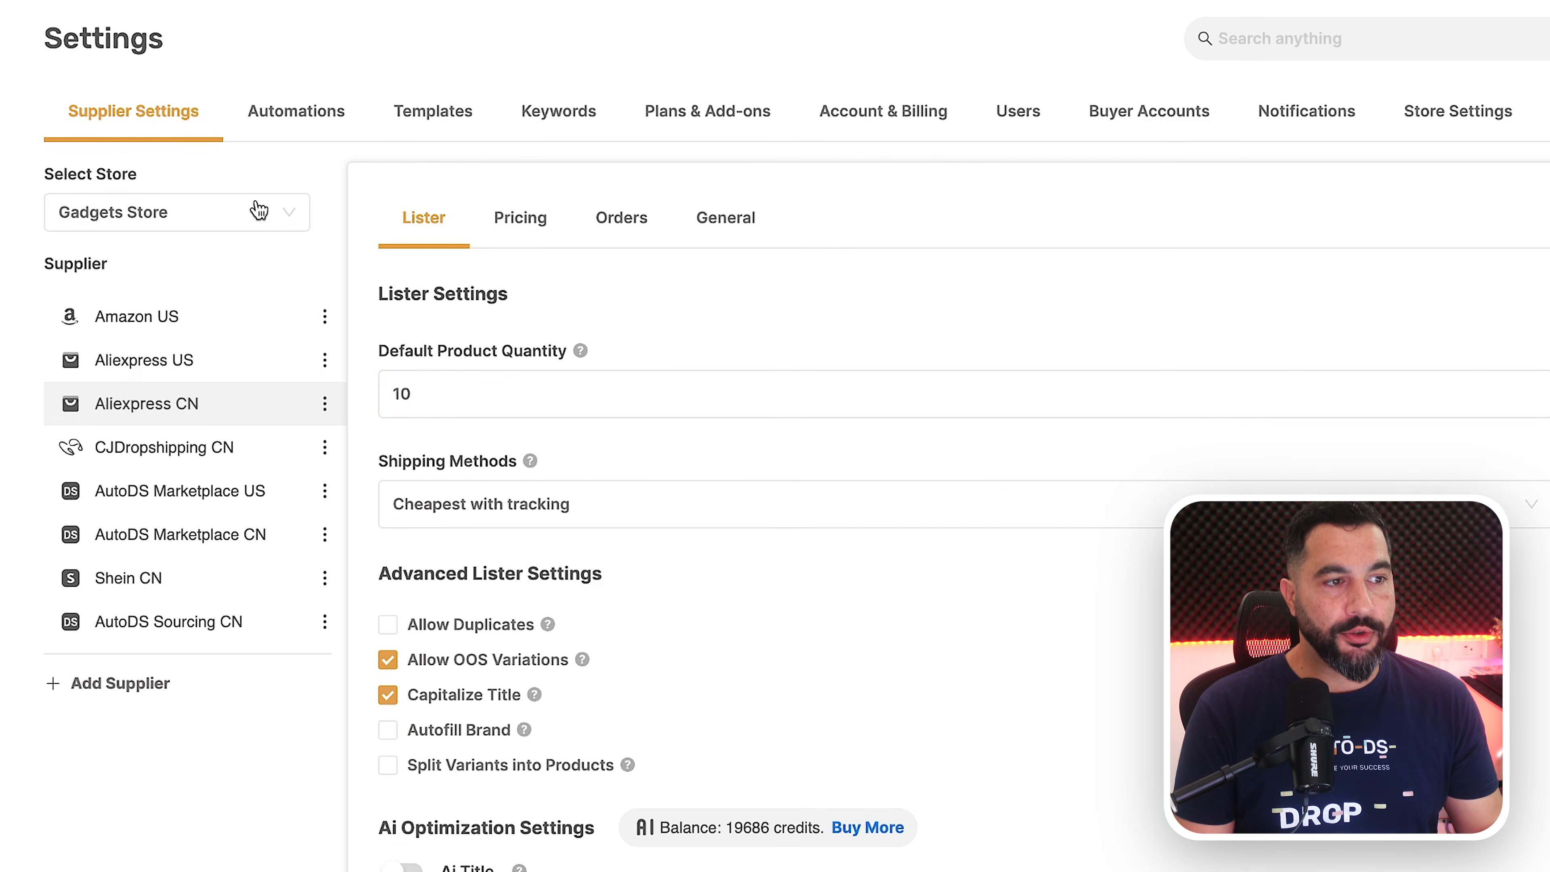
pyautogui.click(458, 397)
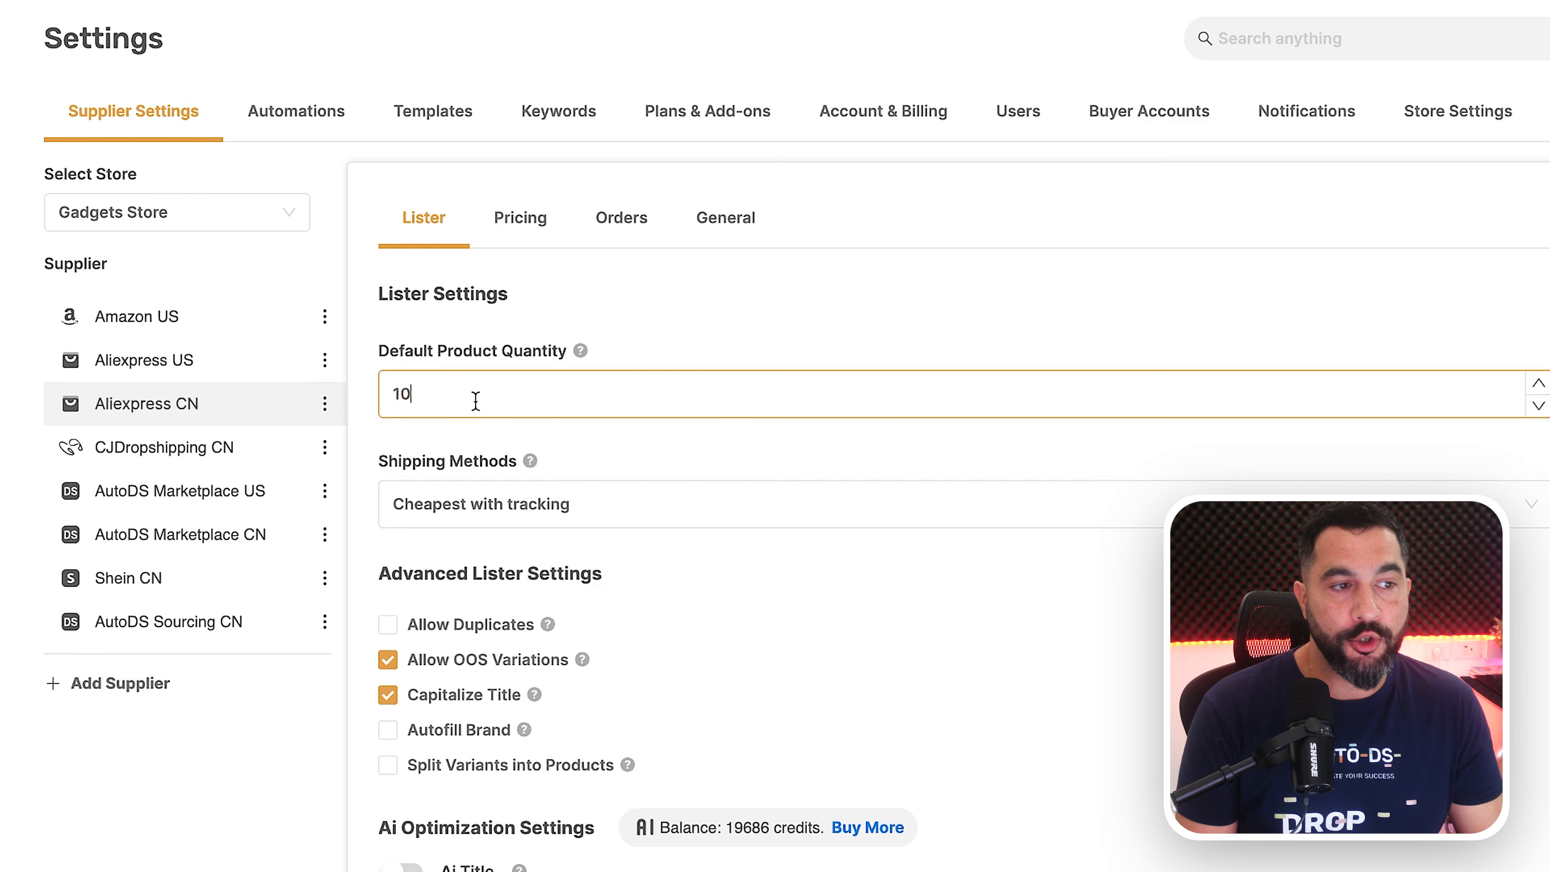
pyautogui.click(501, 504)
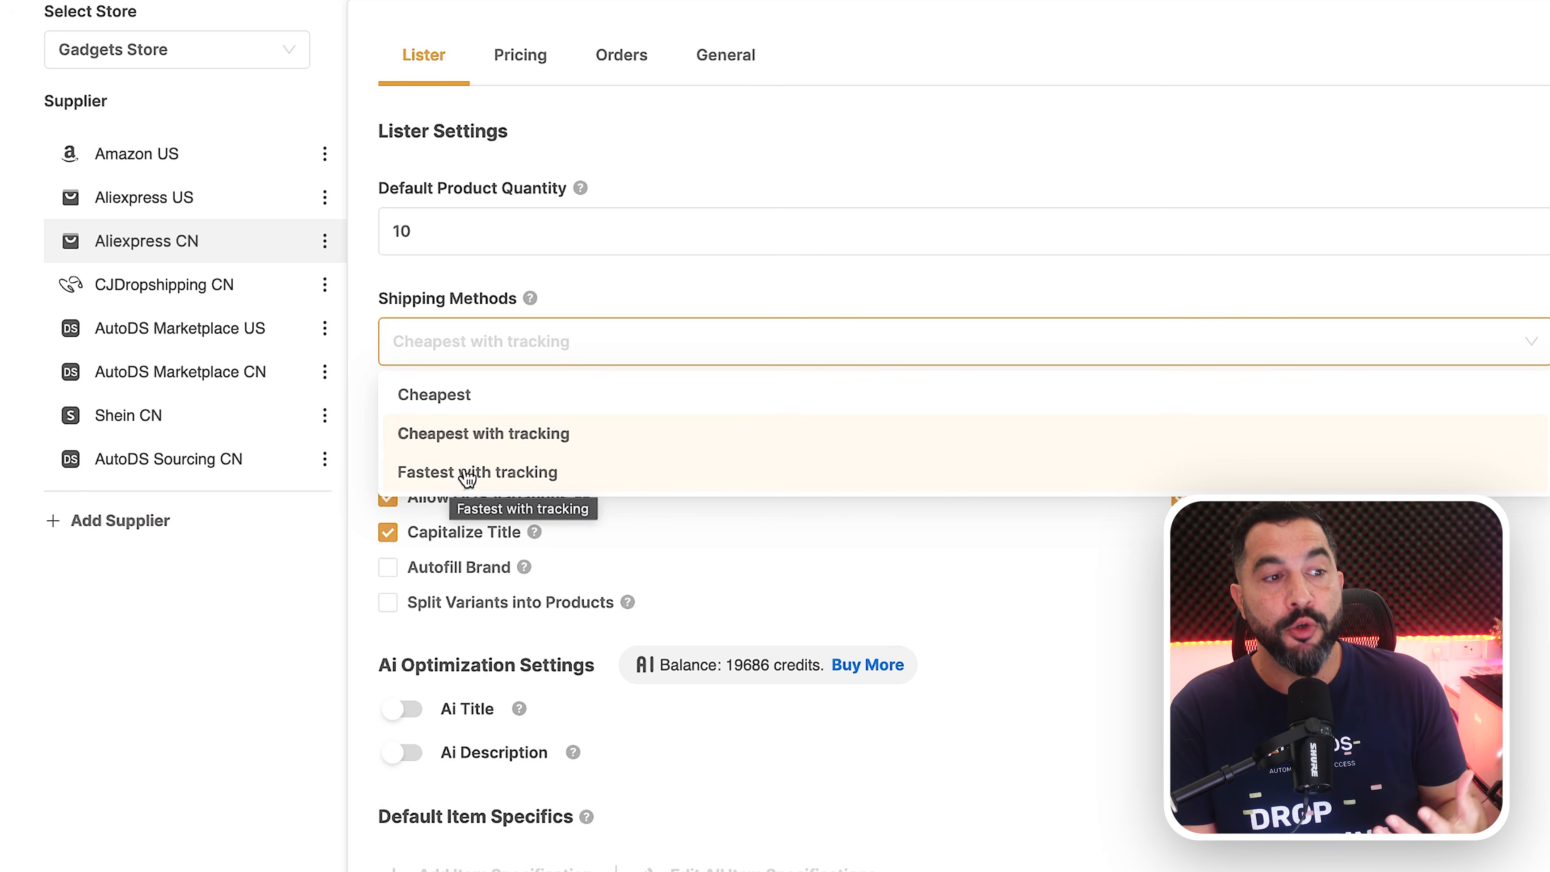
pyautogui.click(500, 435)
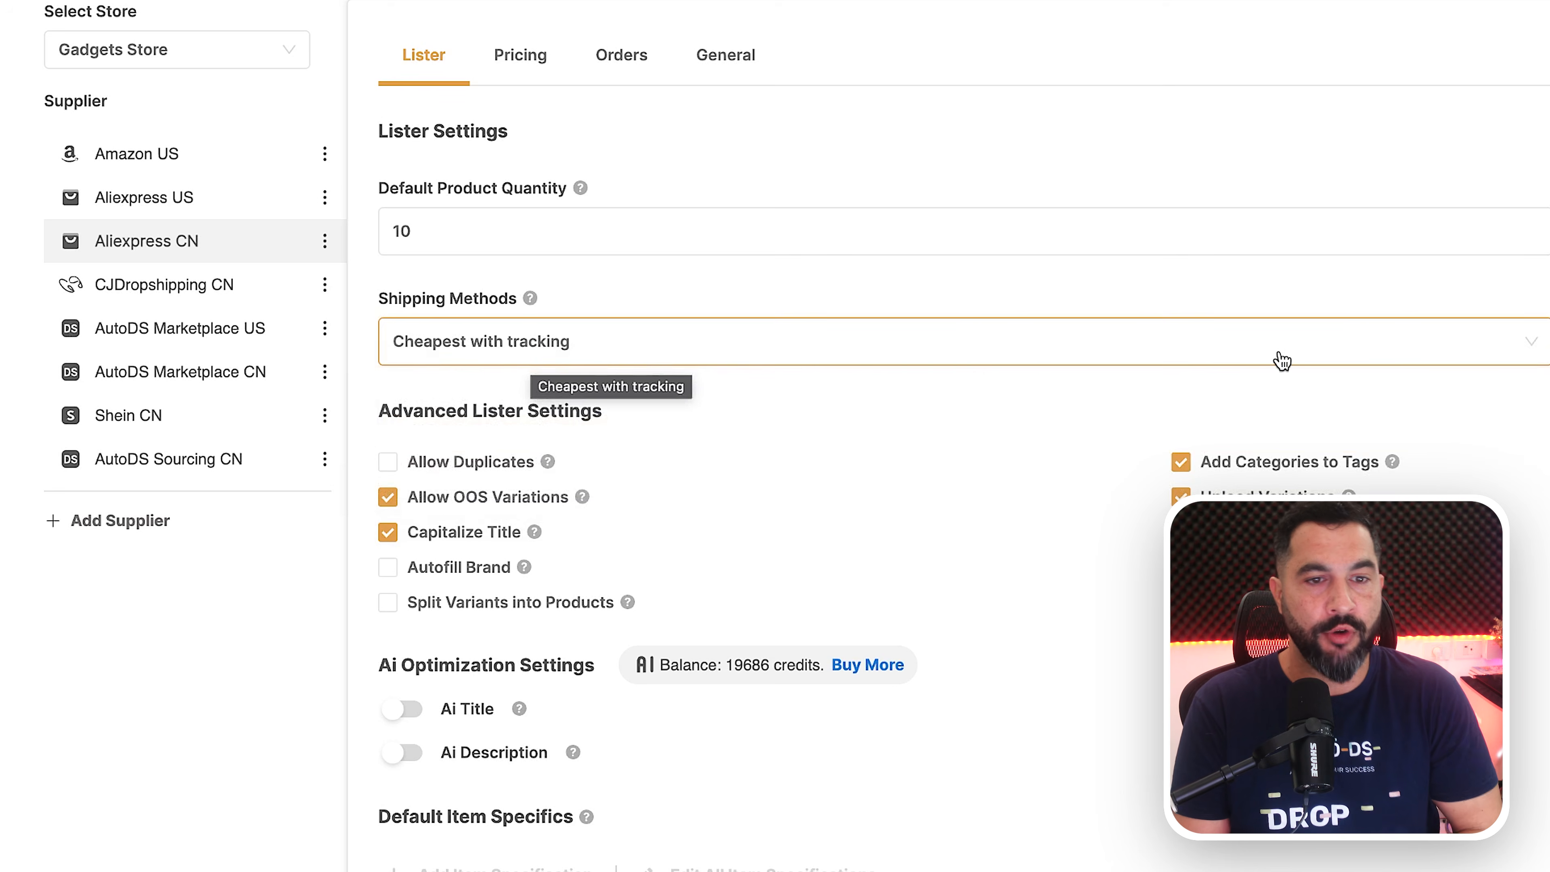
# Enable AI optimization for both the product title and the product description
pyautogui.scroll(-2, 464, 269)
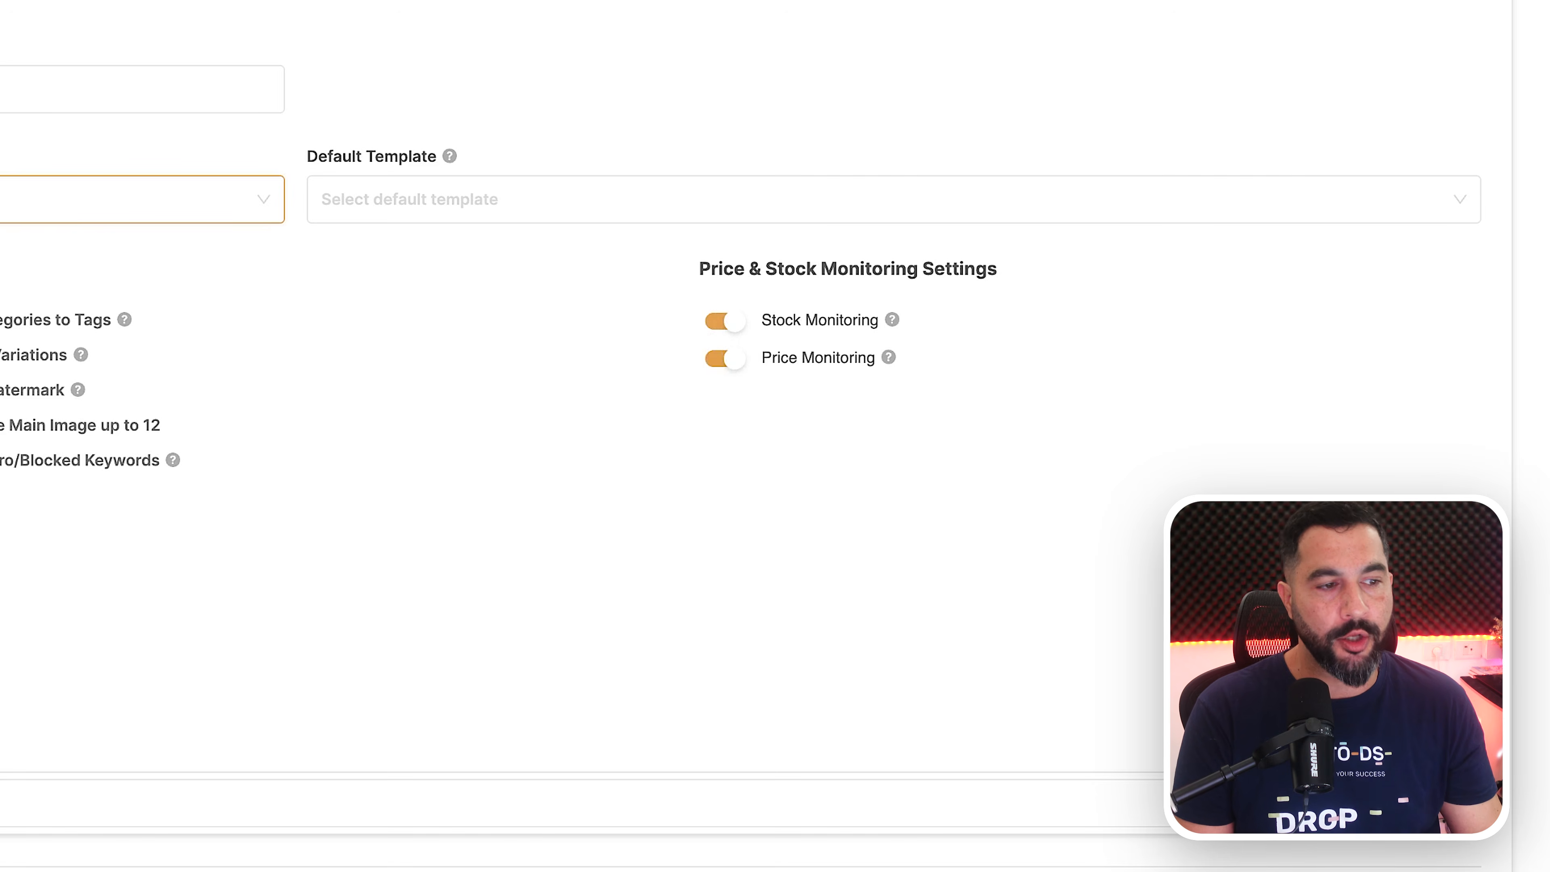
pyautogui.moveTo(376, 154); pyautogui.dragTo(474, 160)
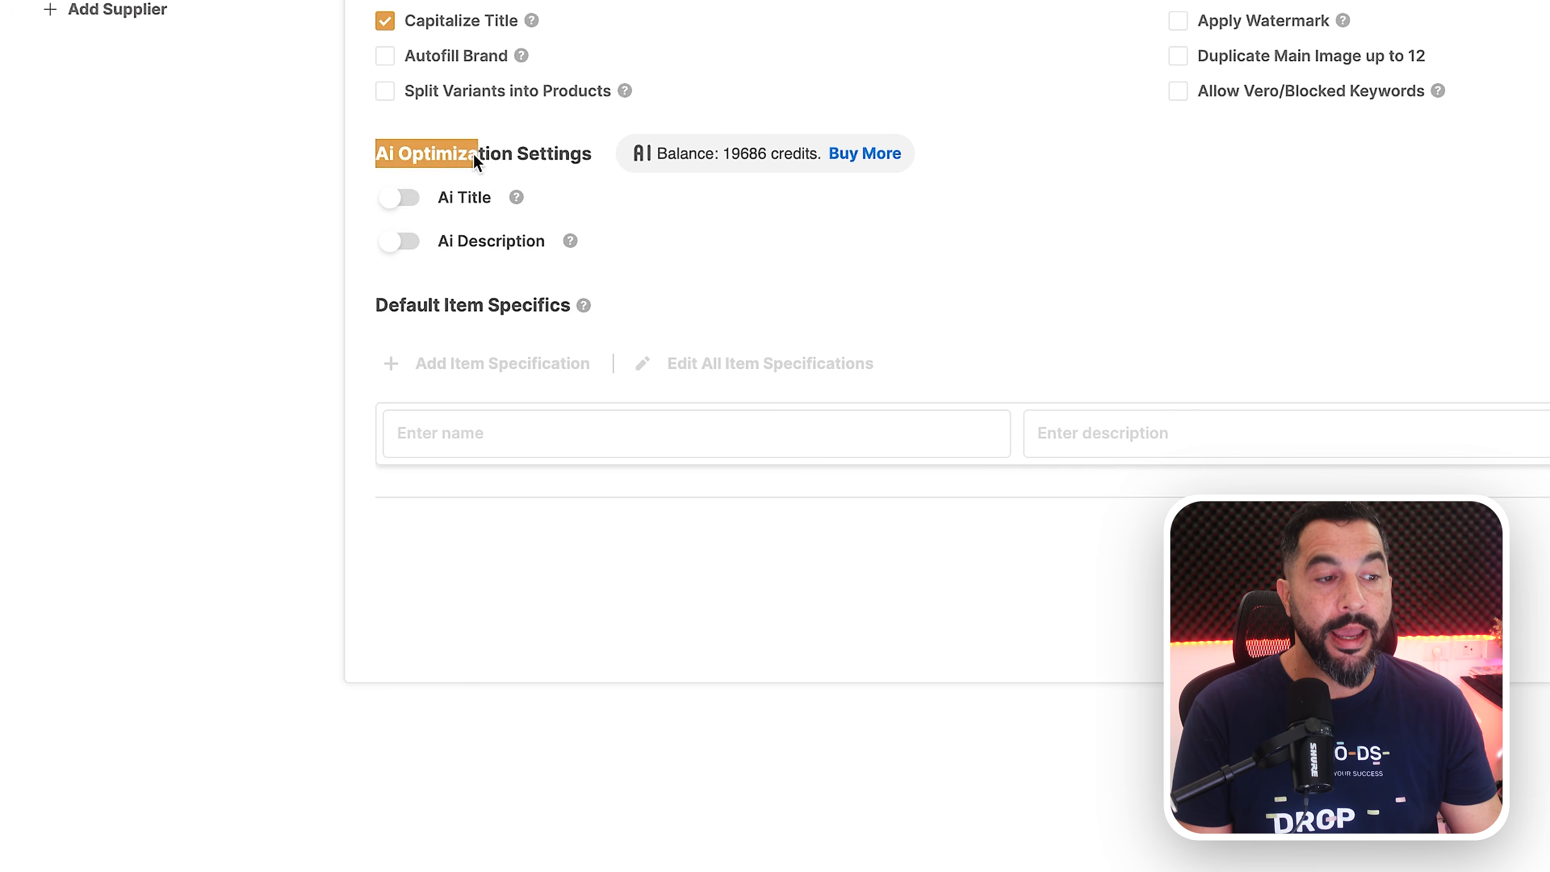
pyautogui.click(574, 155)
pyautogui.click(407, 202)
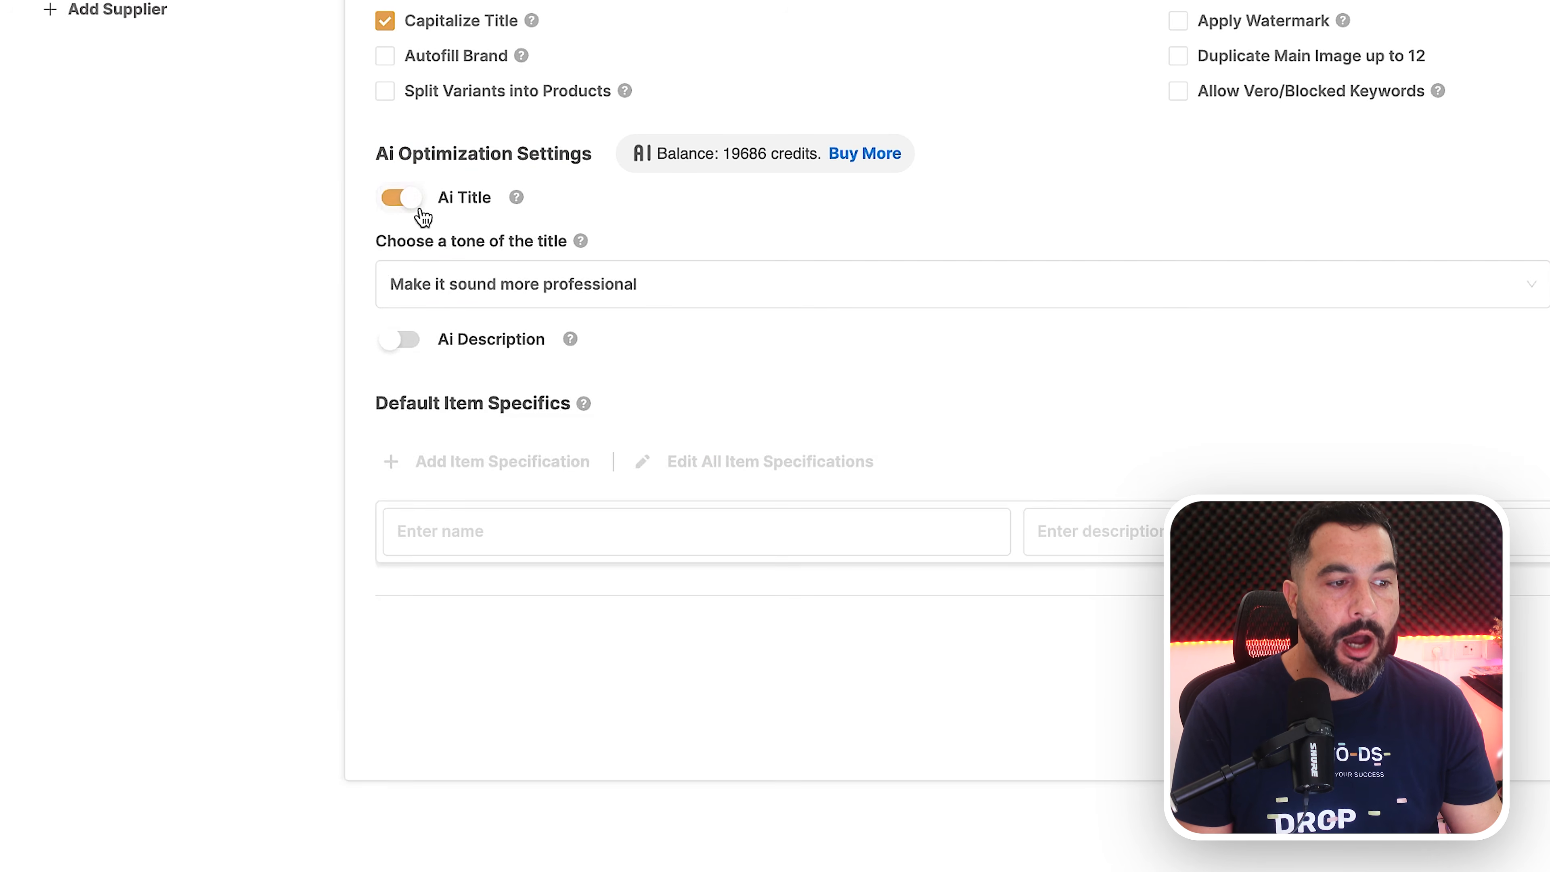
pyautogui.click(405, 343)
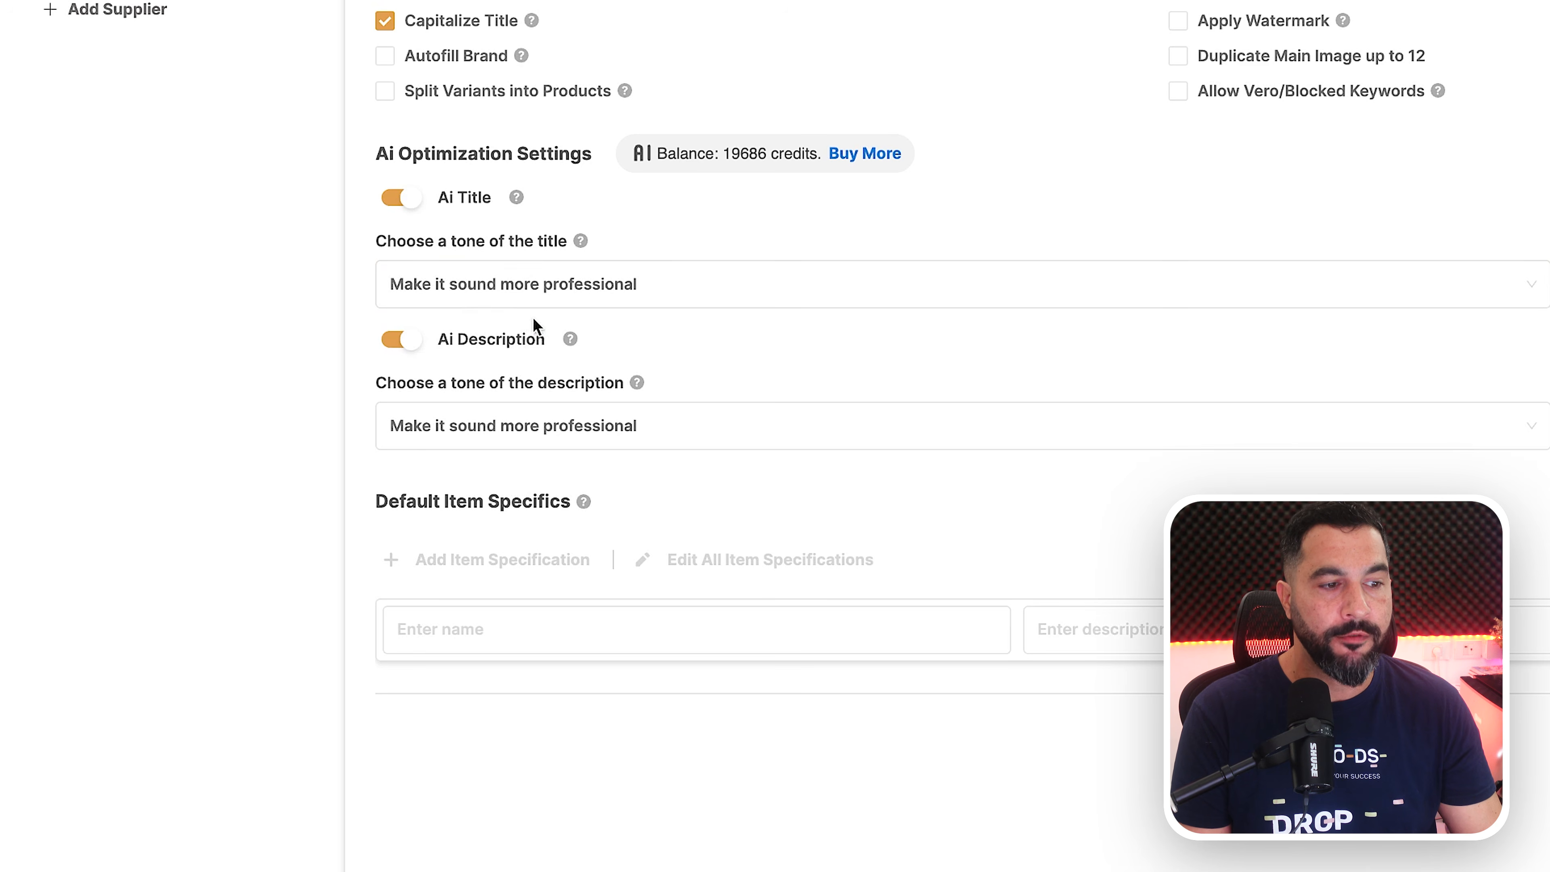
# Inspect the tone and temperature options for the AI title and save the lister settings
pyautogui.click(541, 286)
pyautogui.click(613, 287)
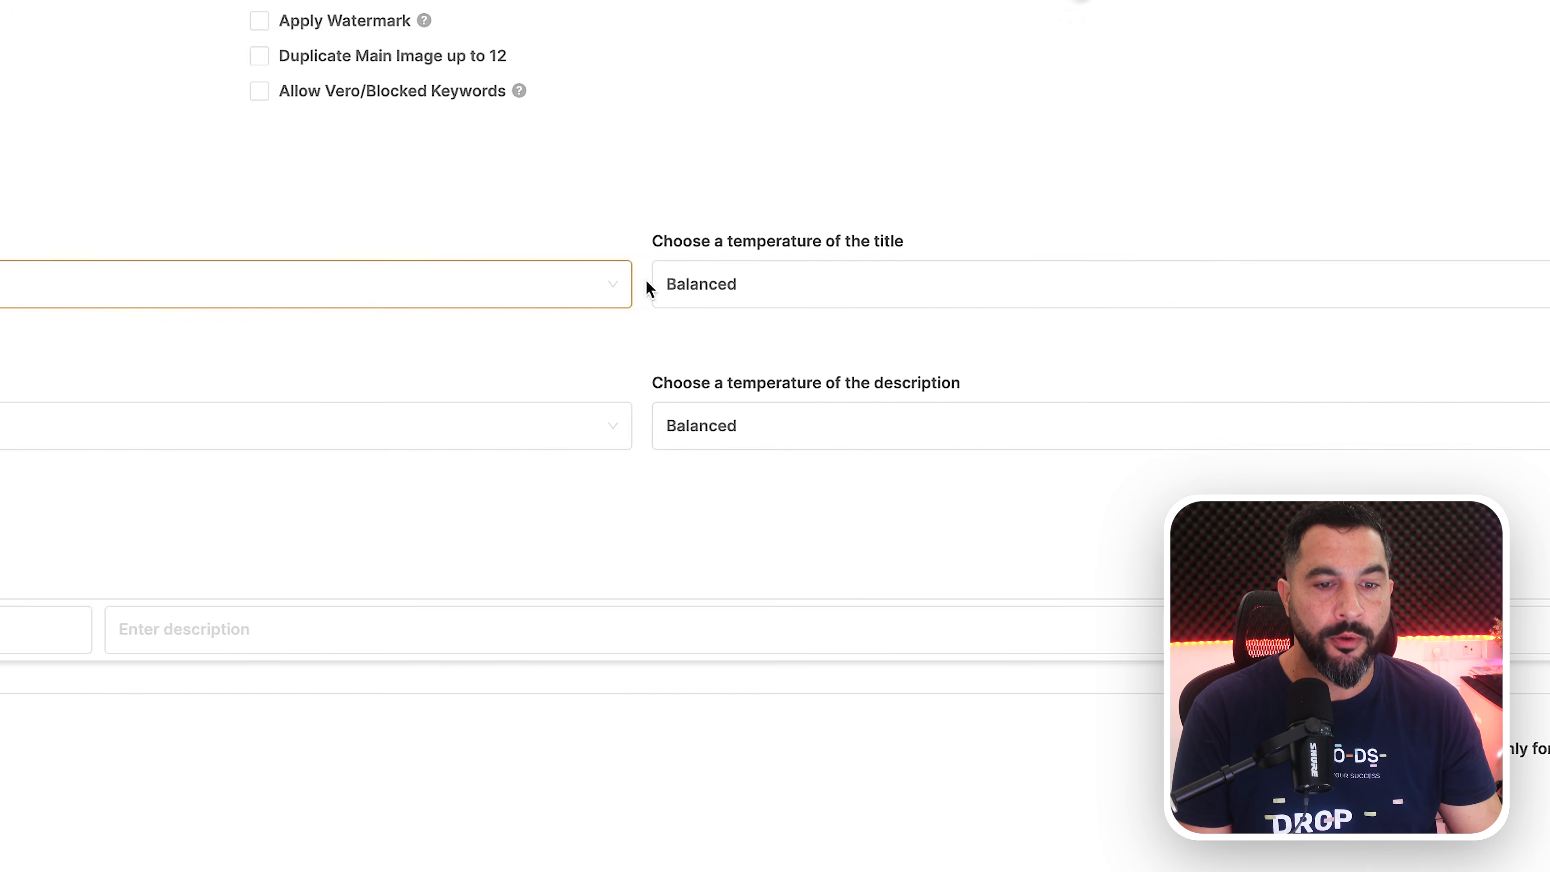
pyautogui.click(748, 286)
pyautogui.click(748, 285)
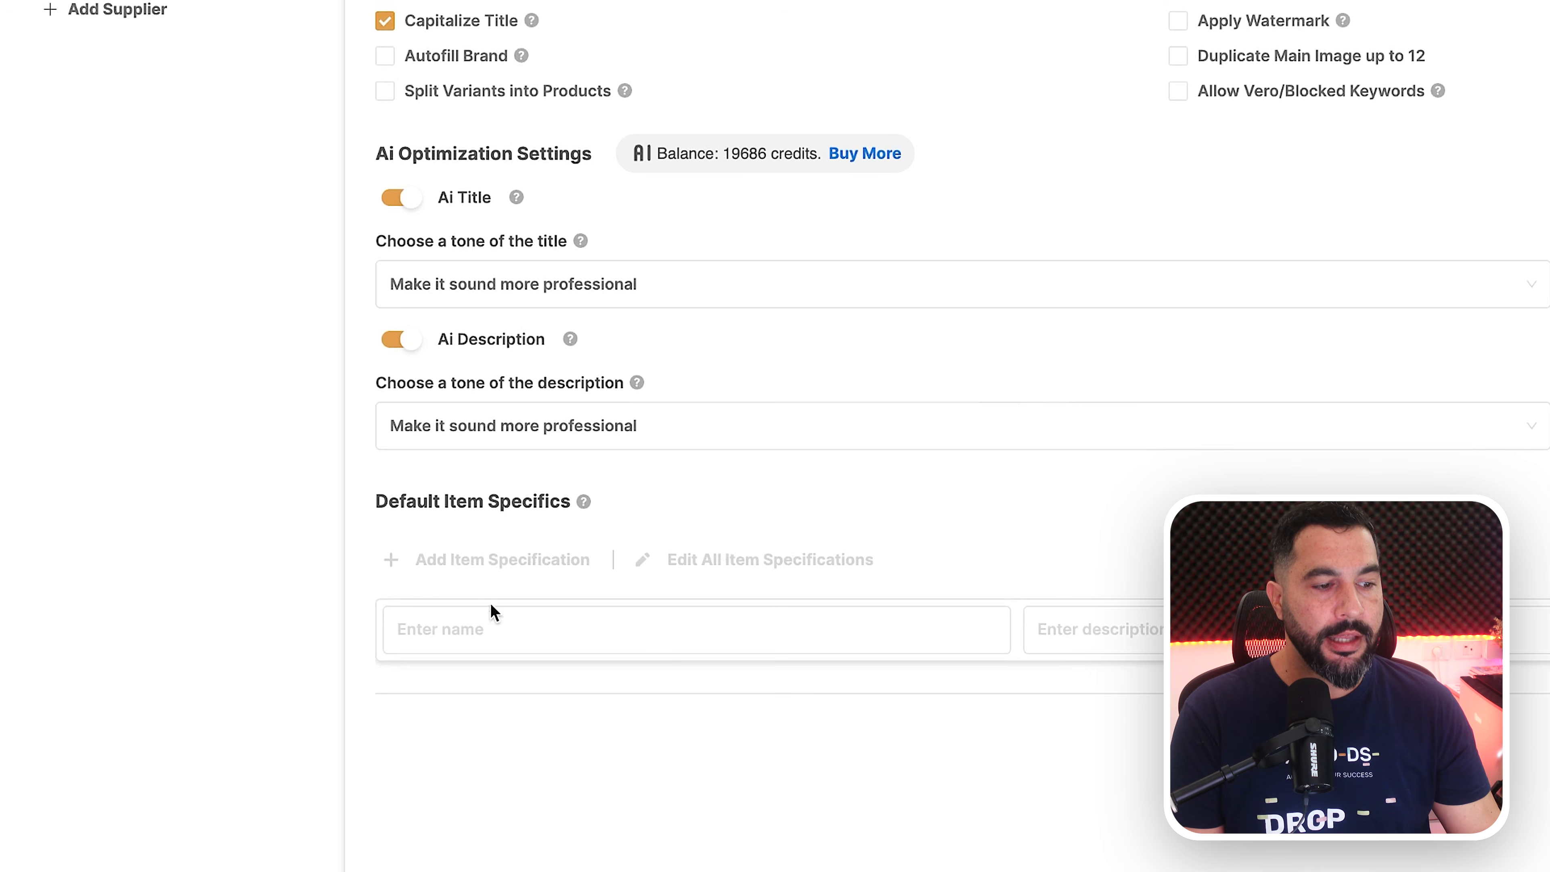
pyautogui.scroll(-2, 491, 604)
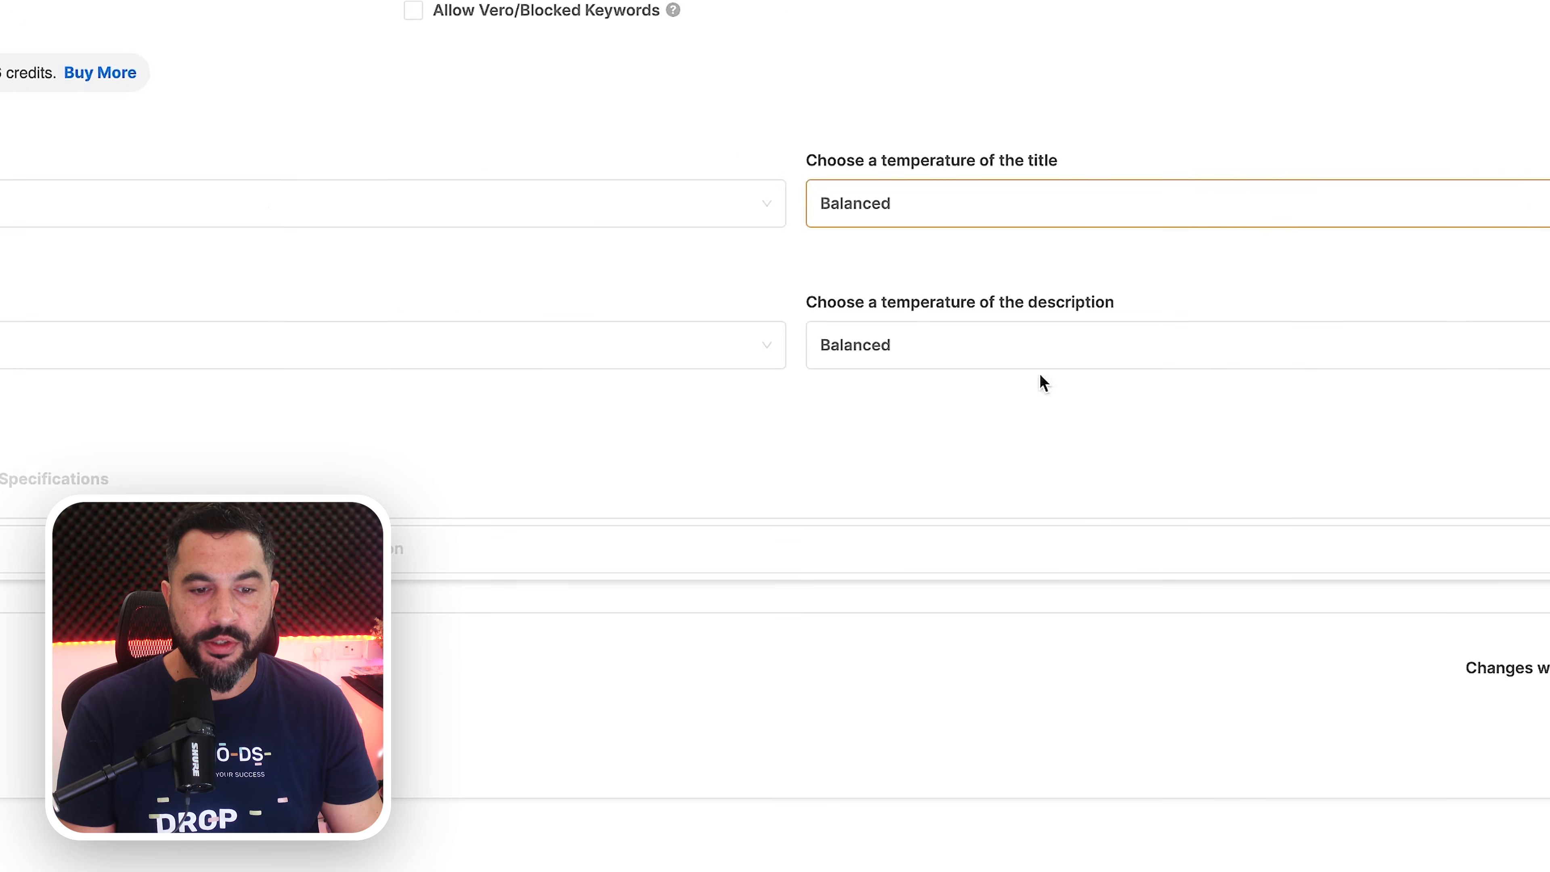
pyautogui.click(1393, 672)
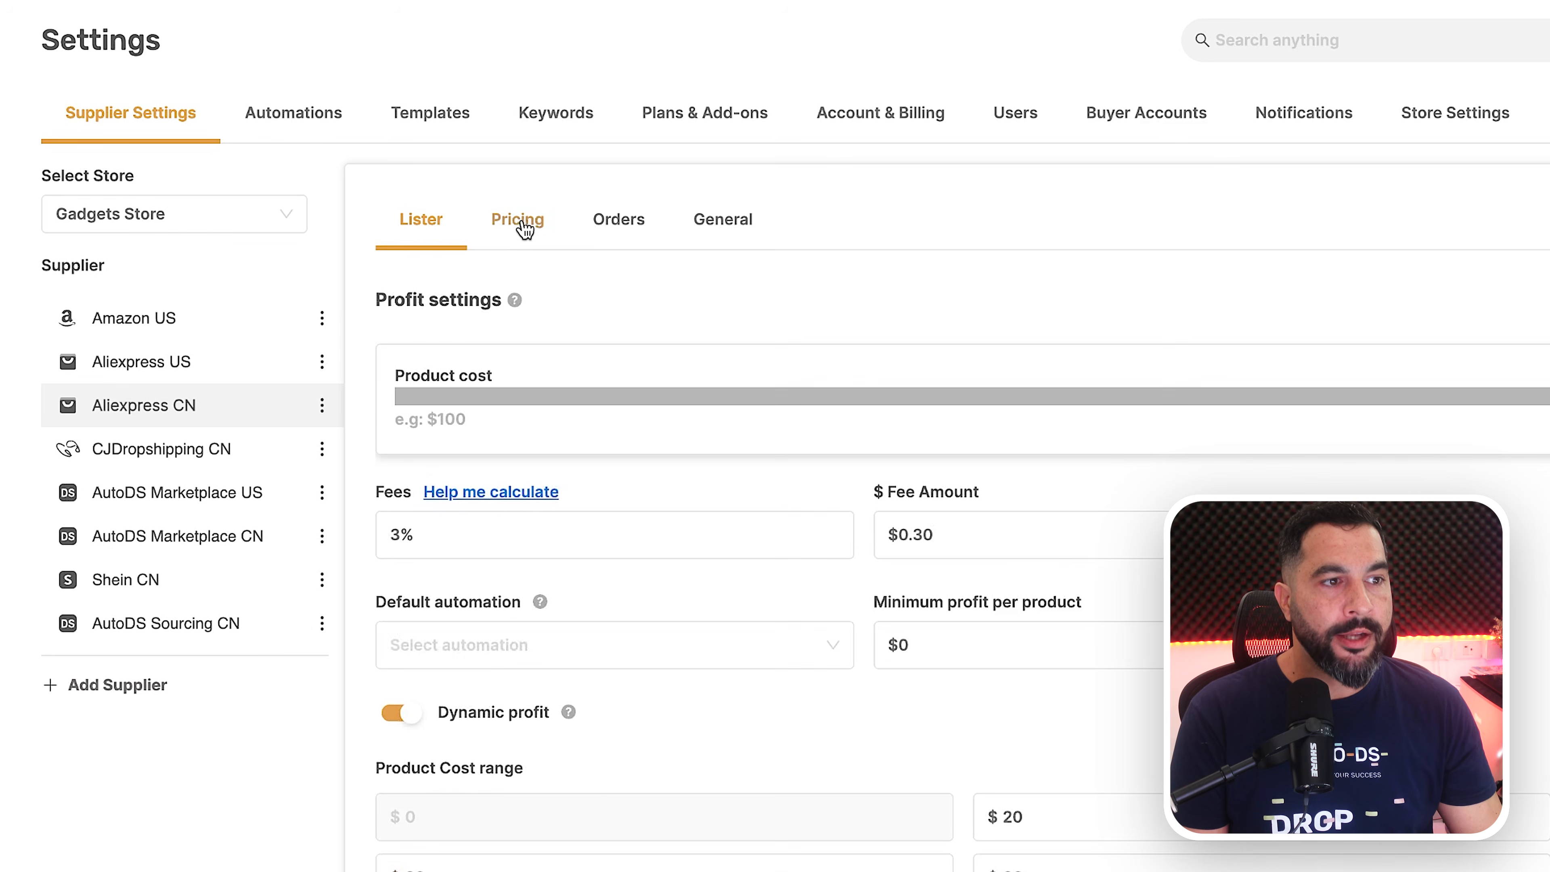
# Review the Aliexpress CN supplier's pricing, orders and general settings
pyautogui.click(519, 223)
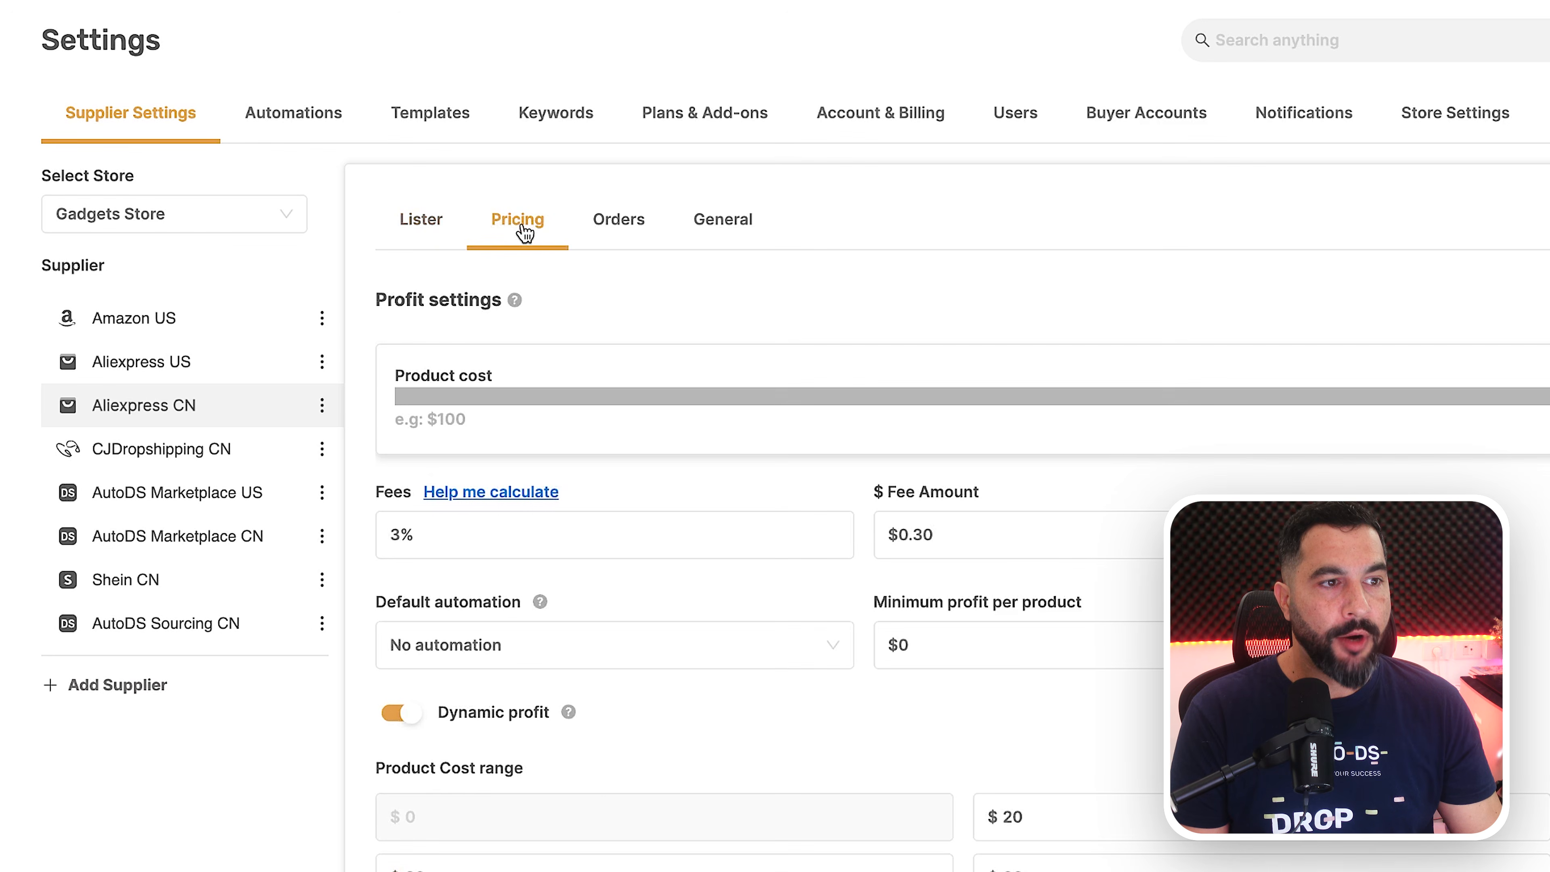
pyautogui.click(618, 231)
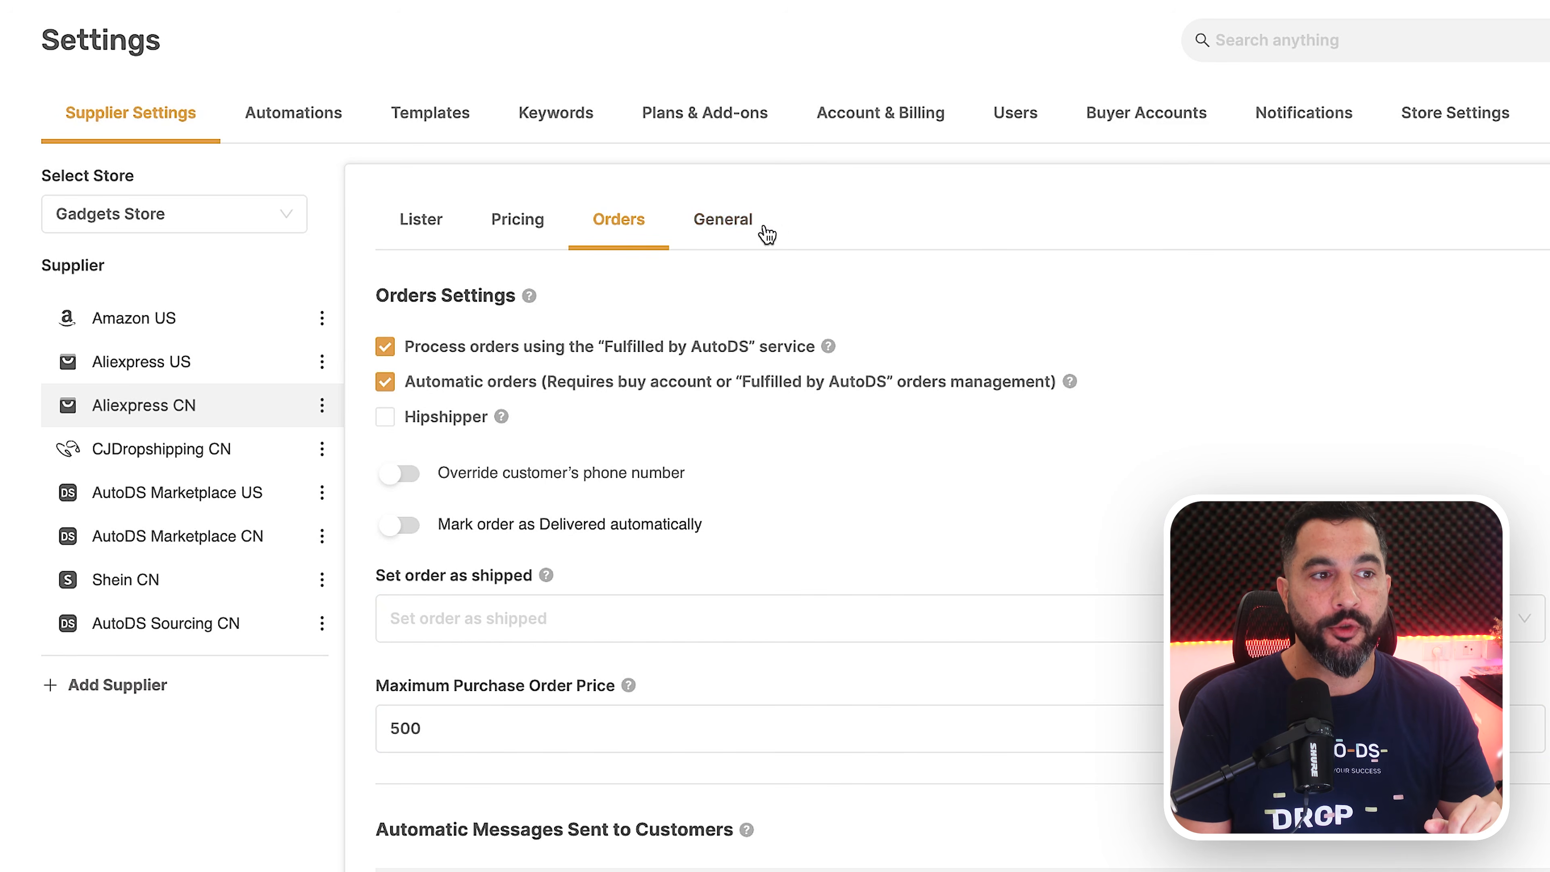
pyautogui.click(737, 231)
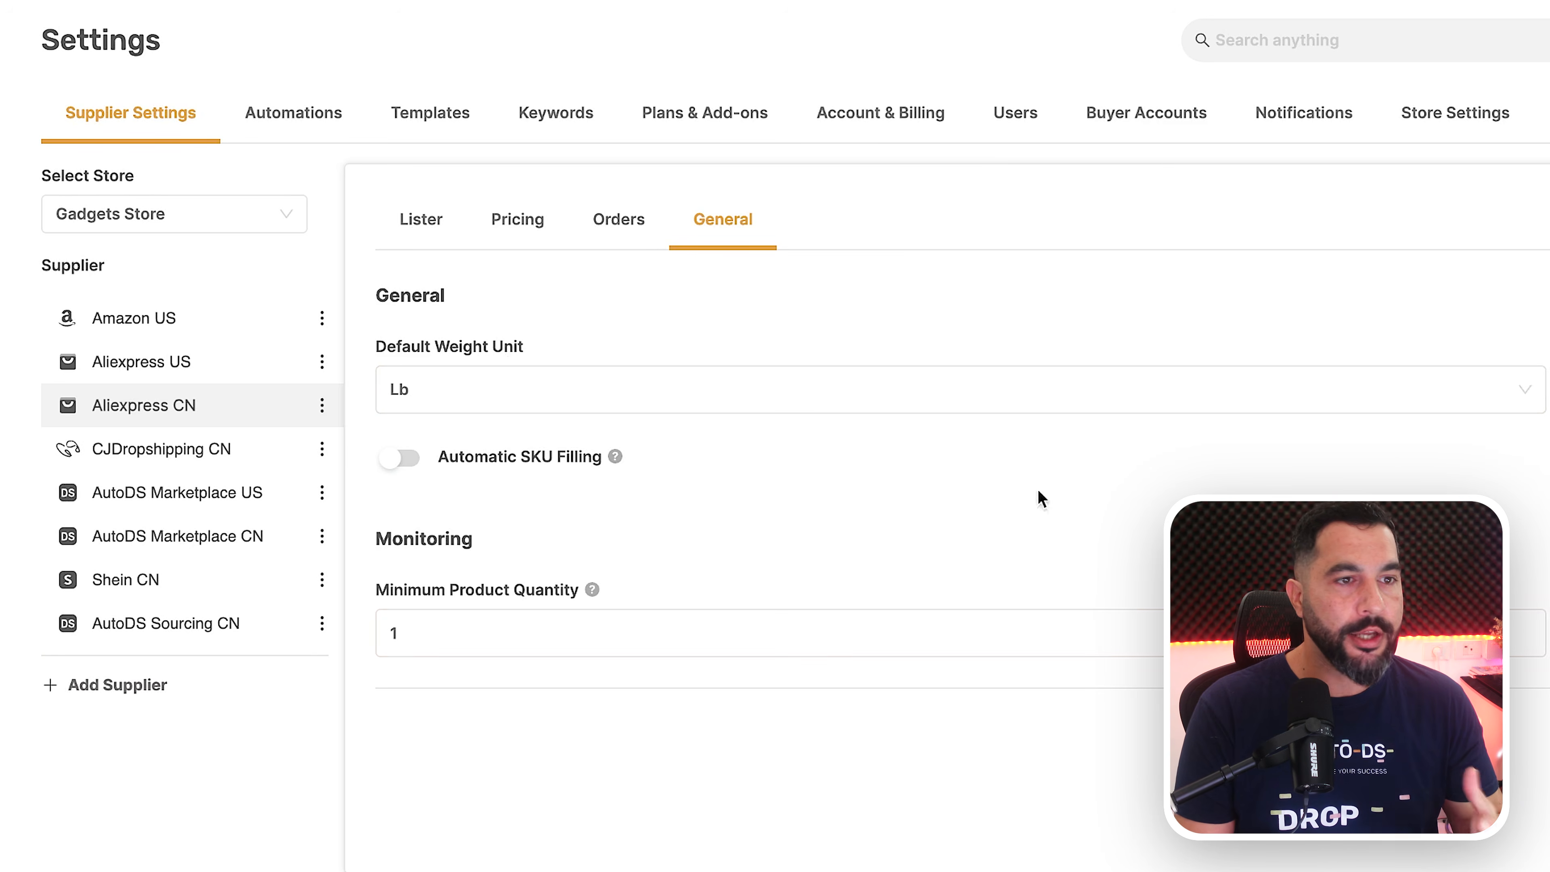
# Start a new Sales Base Pricing automation named "Gadgets Store Automation" and continue to its sales increase pricing
pyautogui.click(294, 117)
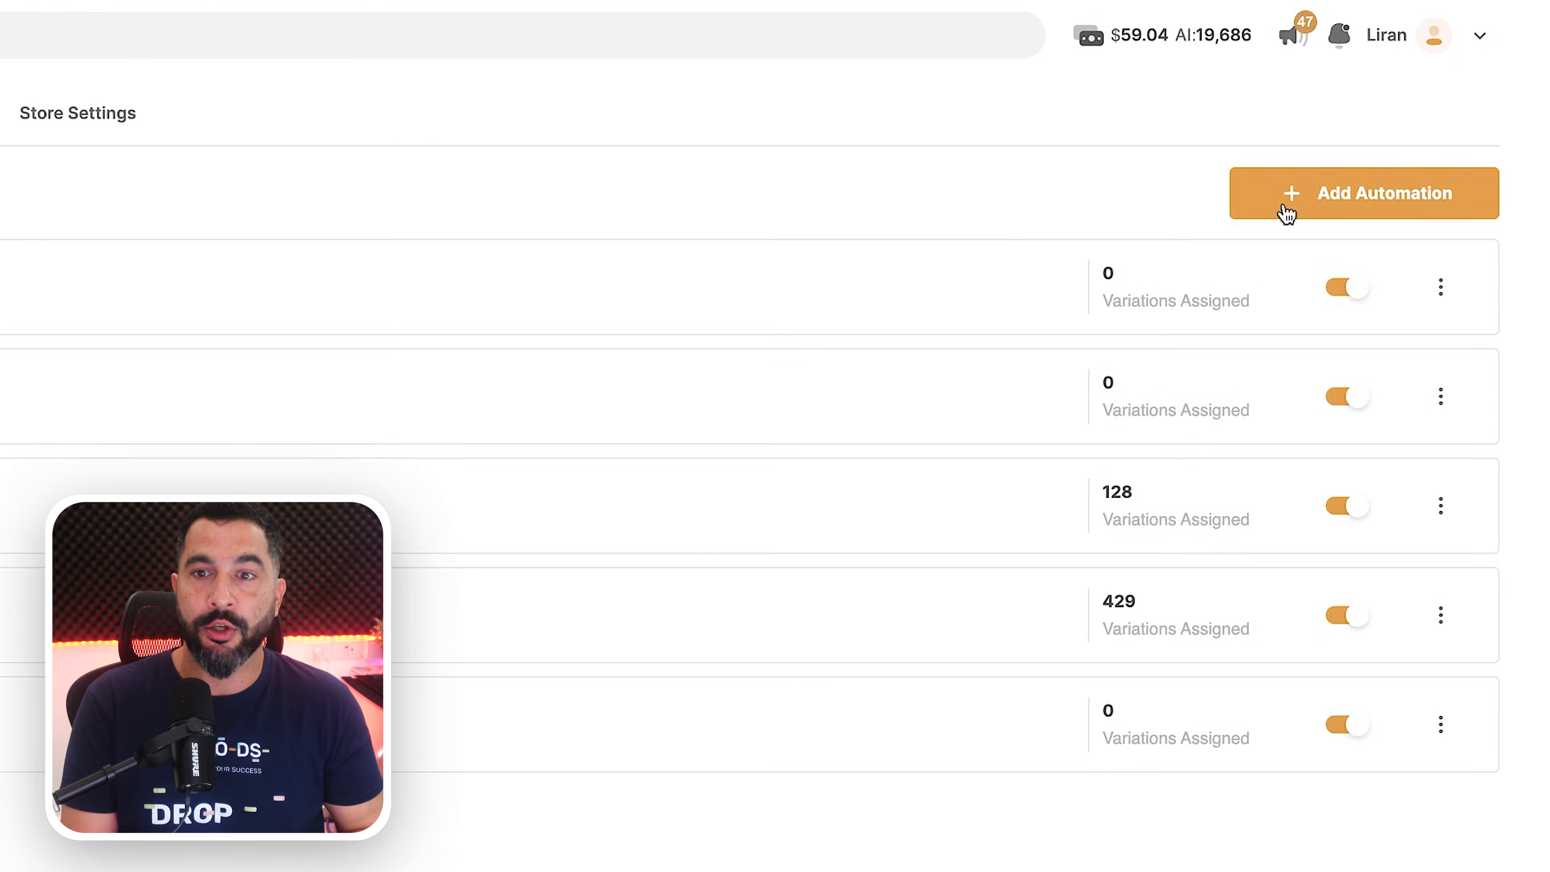
pyautogui.click(1288, 213)
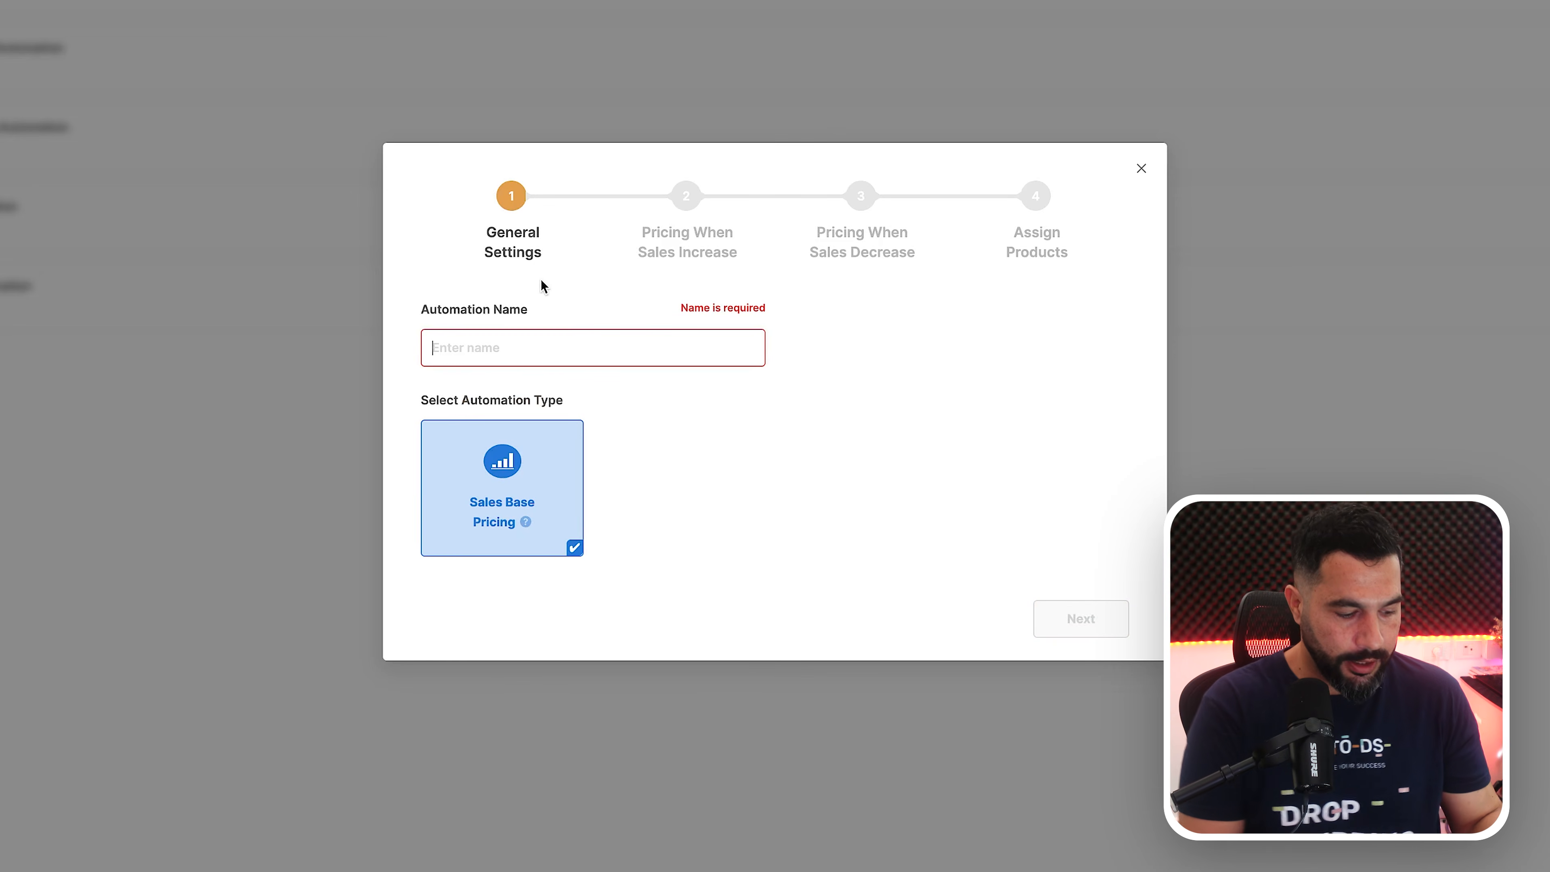
pyautogui.click(427, 357)
pyautogui.write('Gadgets Store Automation')
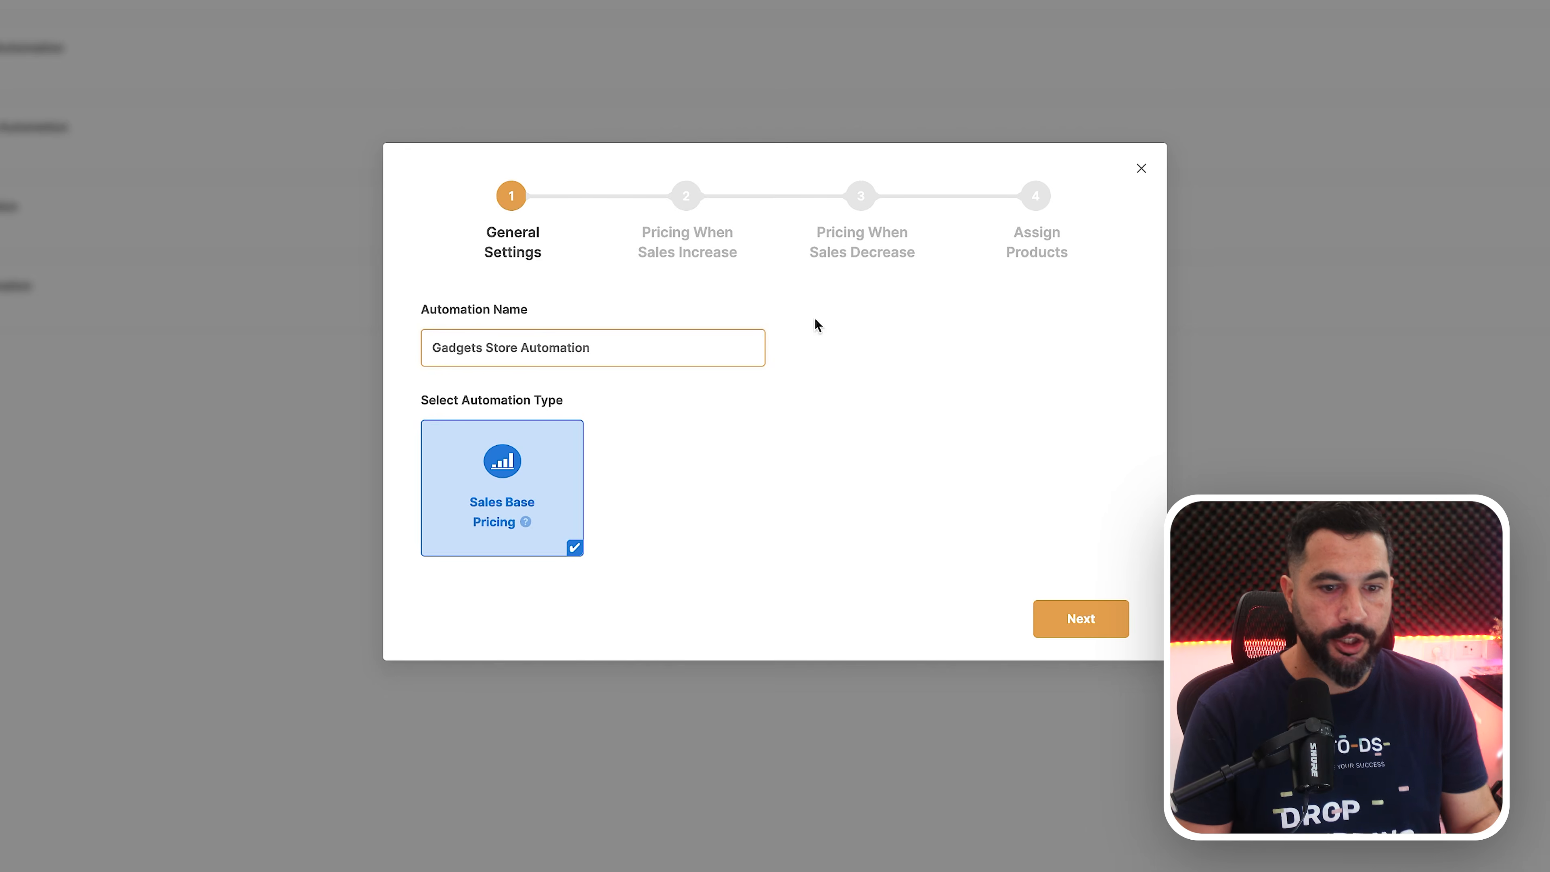
pyautogui.click(1097, 621)
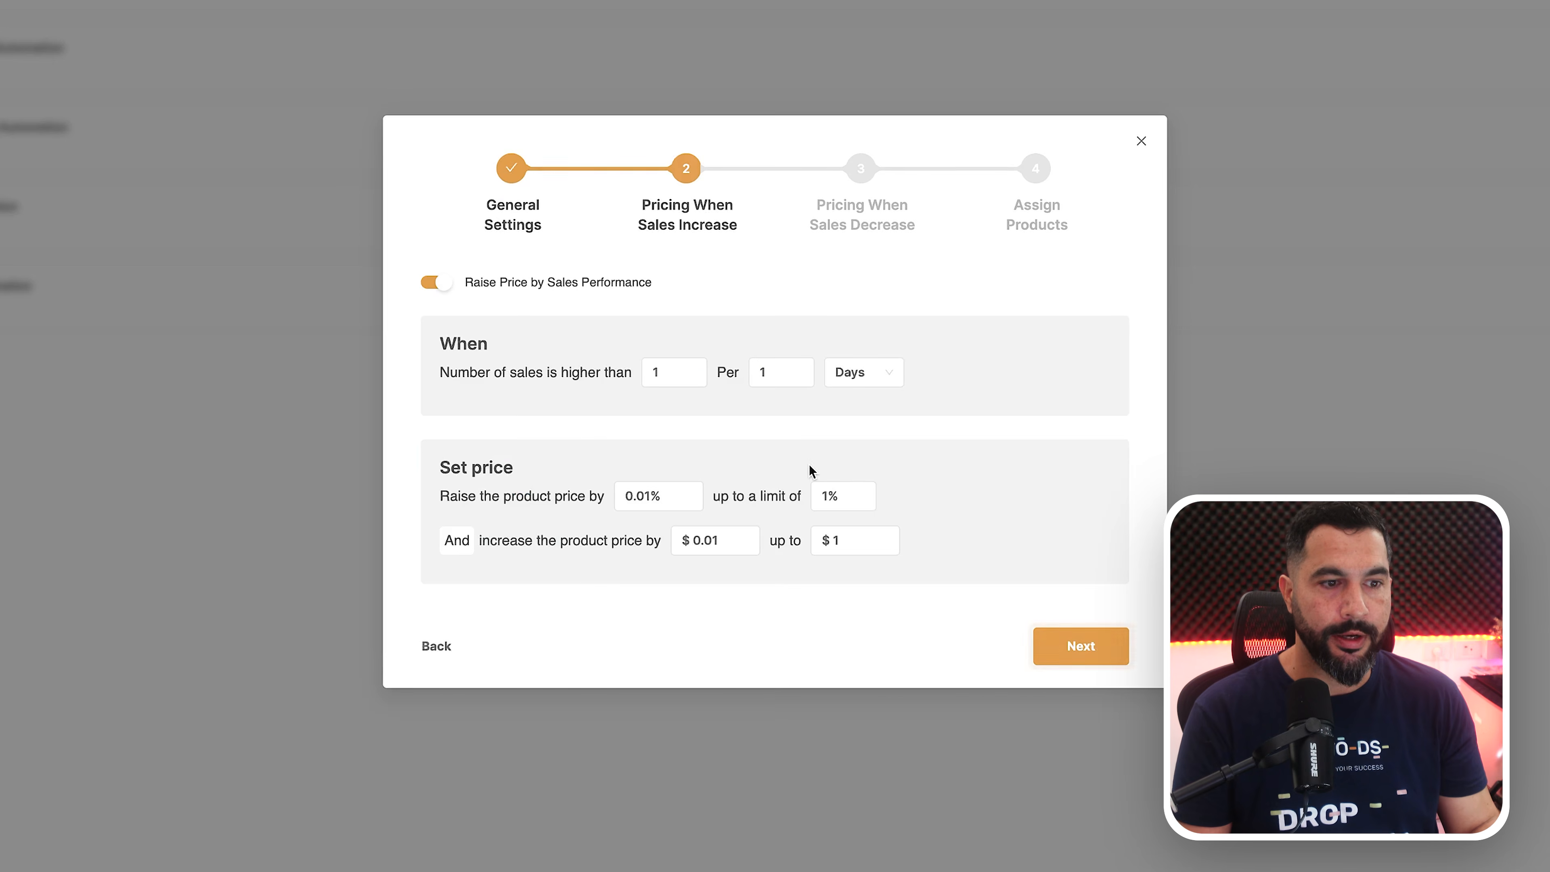
# Keep raising the price by sales performance enabled and set its condition to more than 2 sales per 7 days
pyautogui.click(438, 286)
pyautogui.click(437, 284)
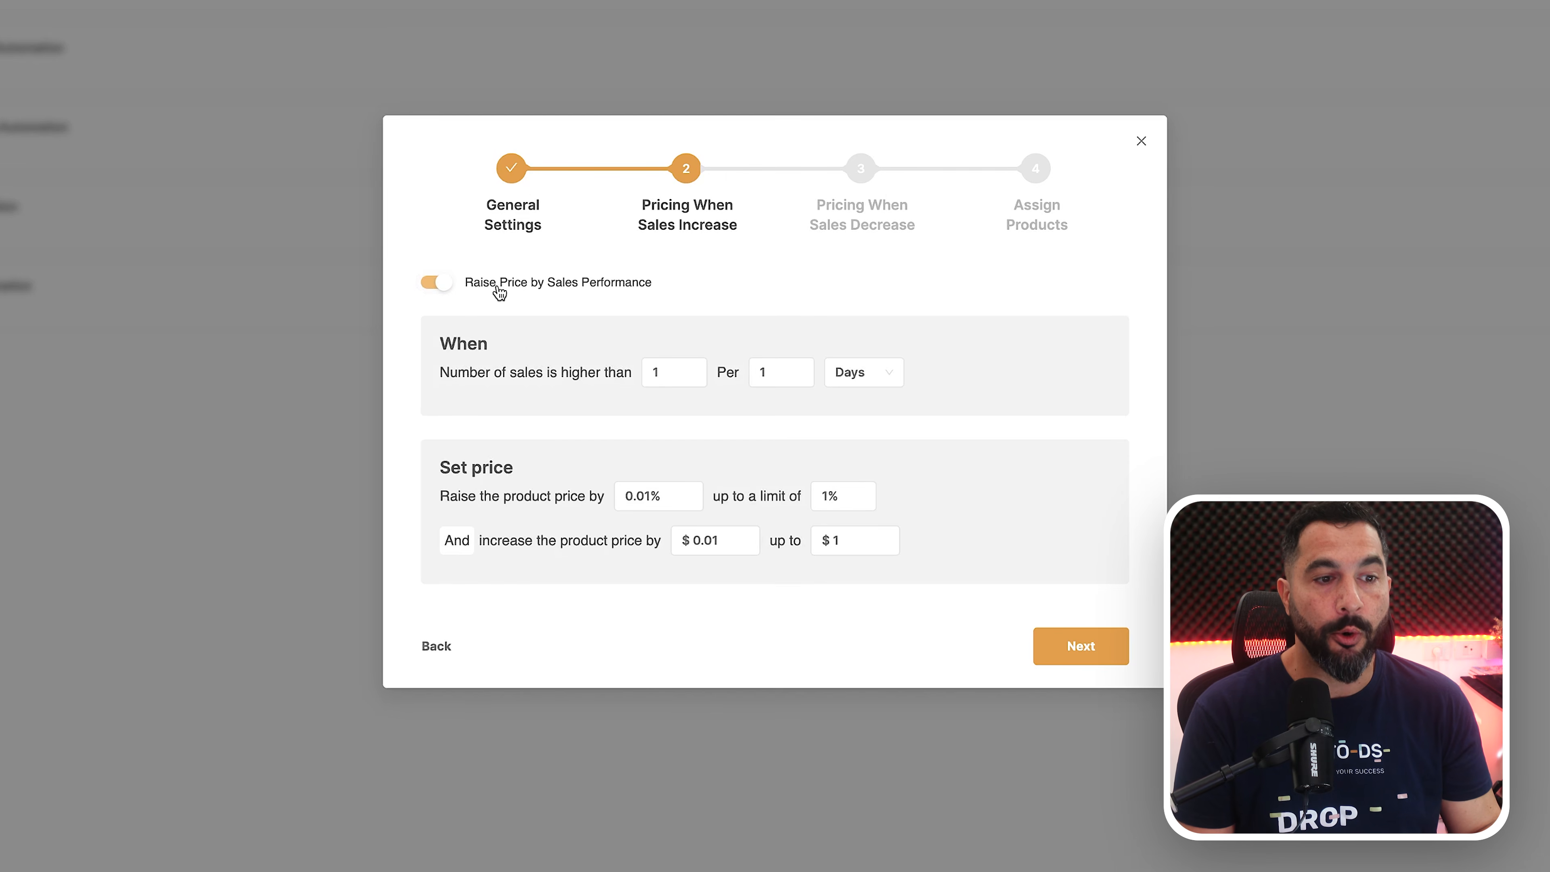
pyautogui.click(668, 372)
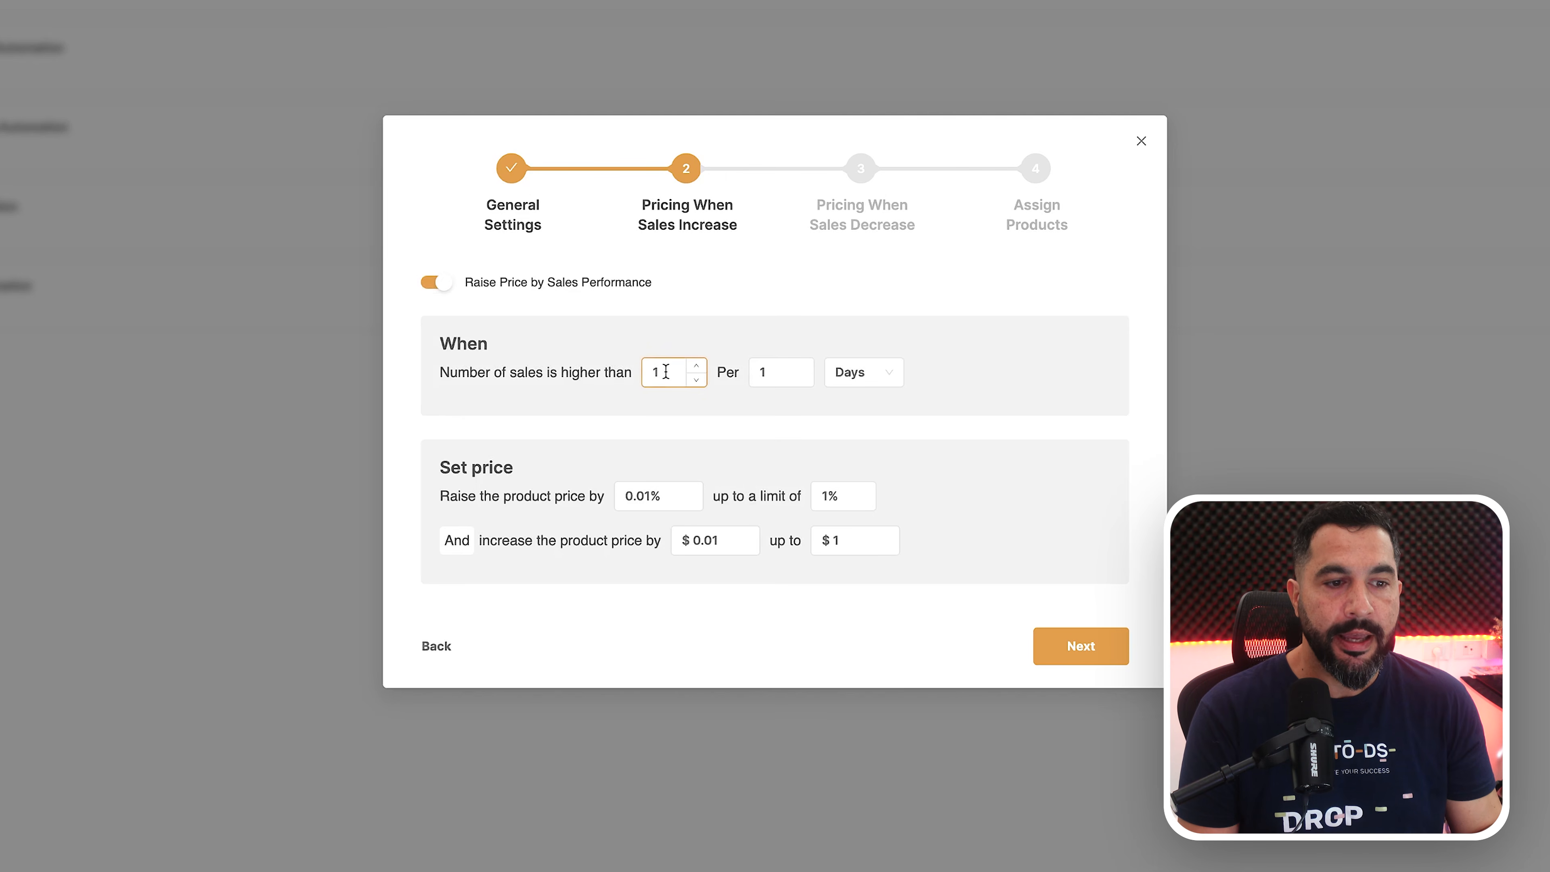
pyautogui.moveTo(668, 372); pyautogui.dragTo(634, 375)
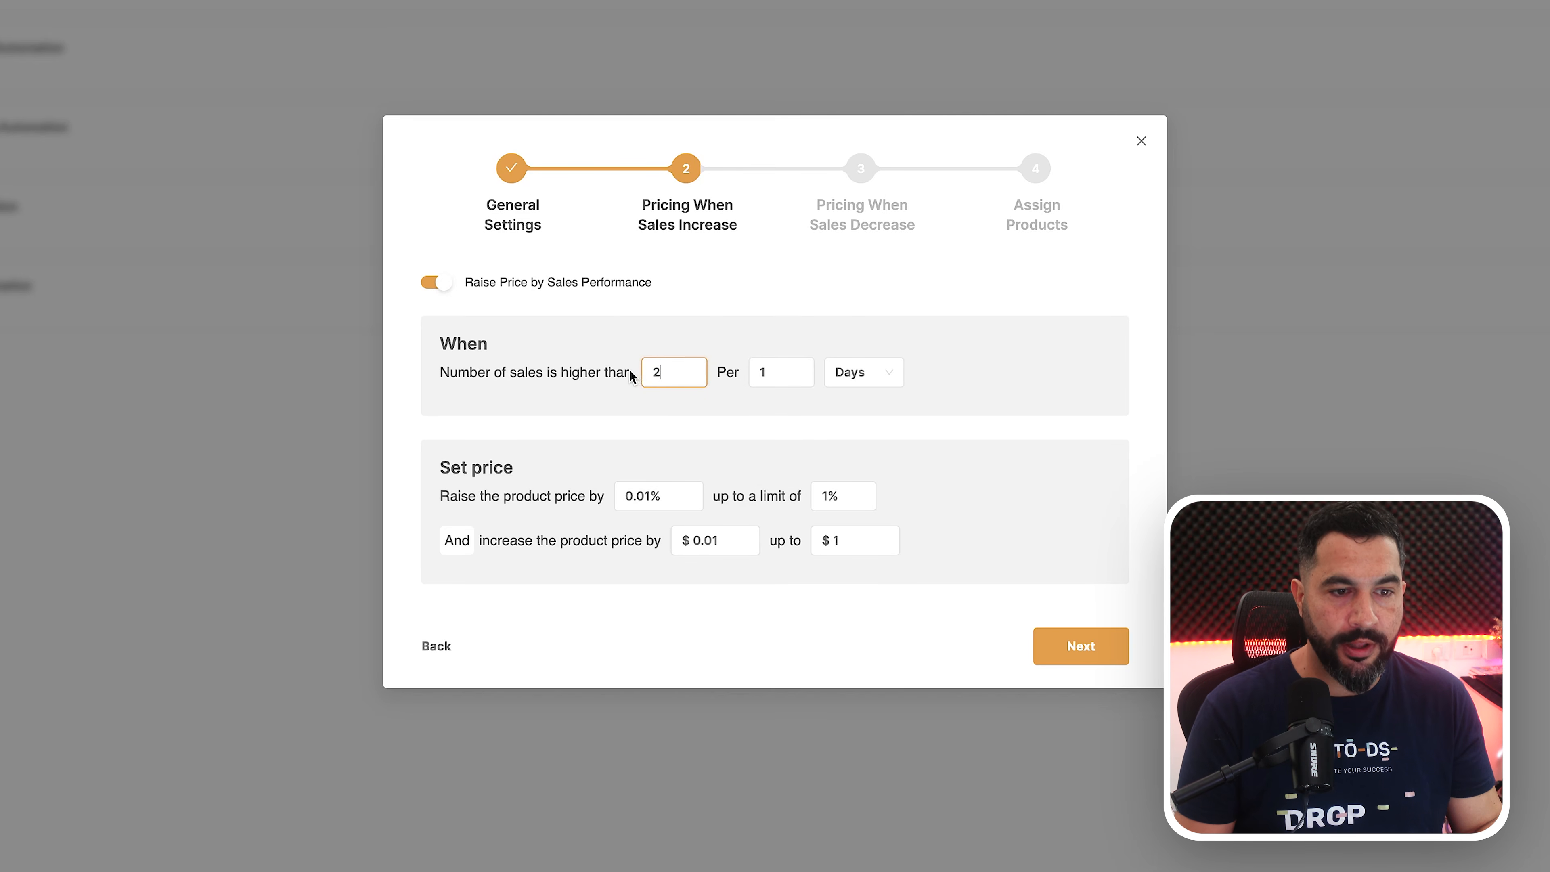
pyautogui.doubleClick(755, 369)
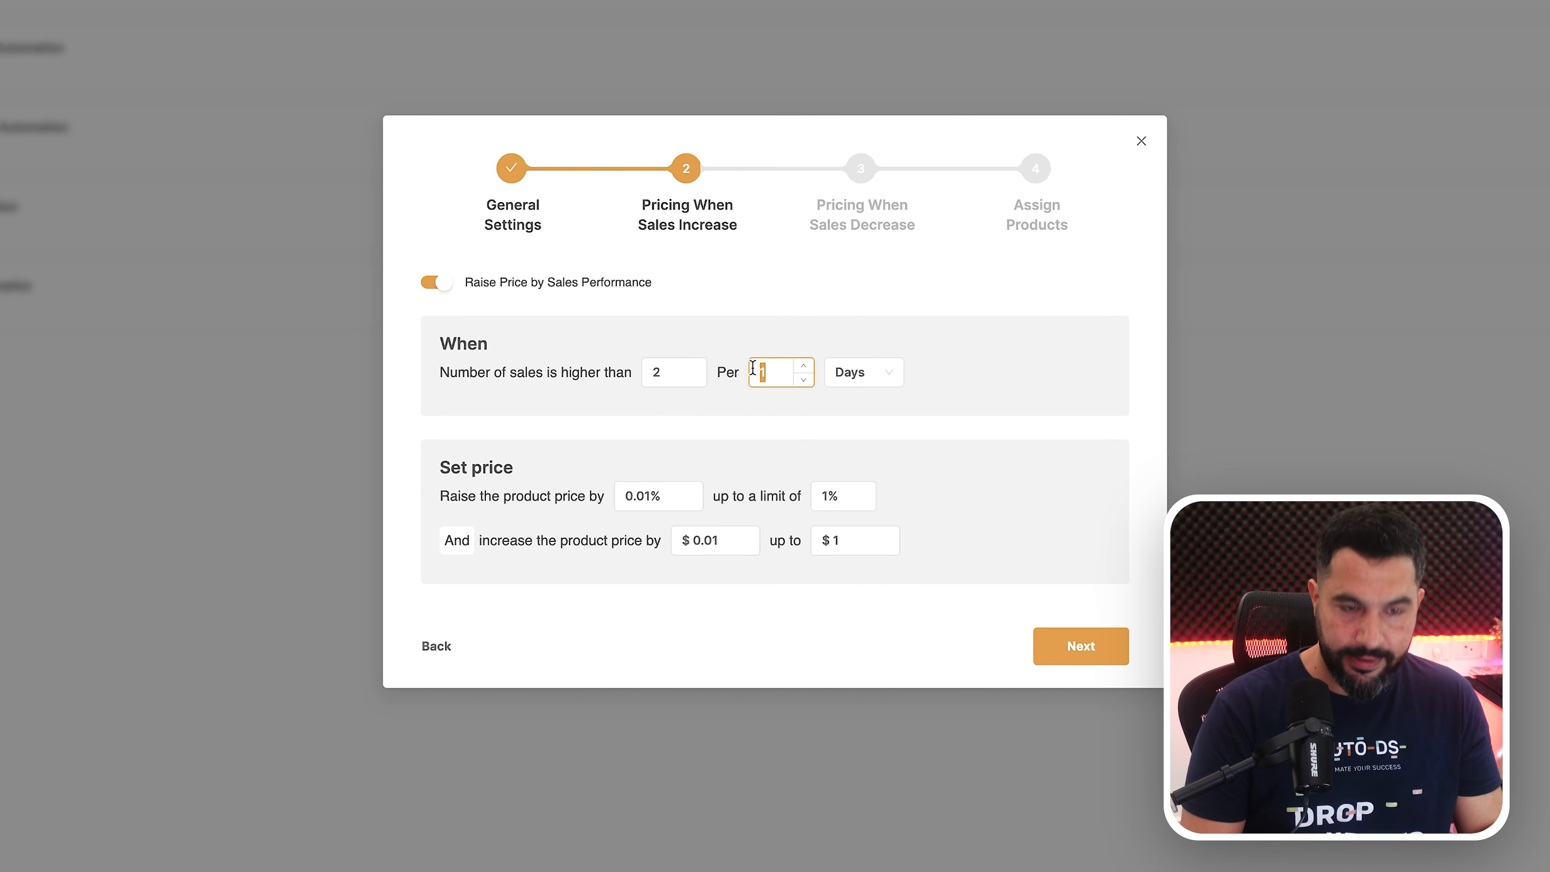
# Set the sales increase pricing to raise the price by 5% up to a 30% limit and continue to sales decrease pricing
pyautogui.moveTo(665, 490); pyautogui.dragTo(619, 491)
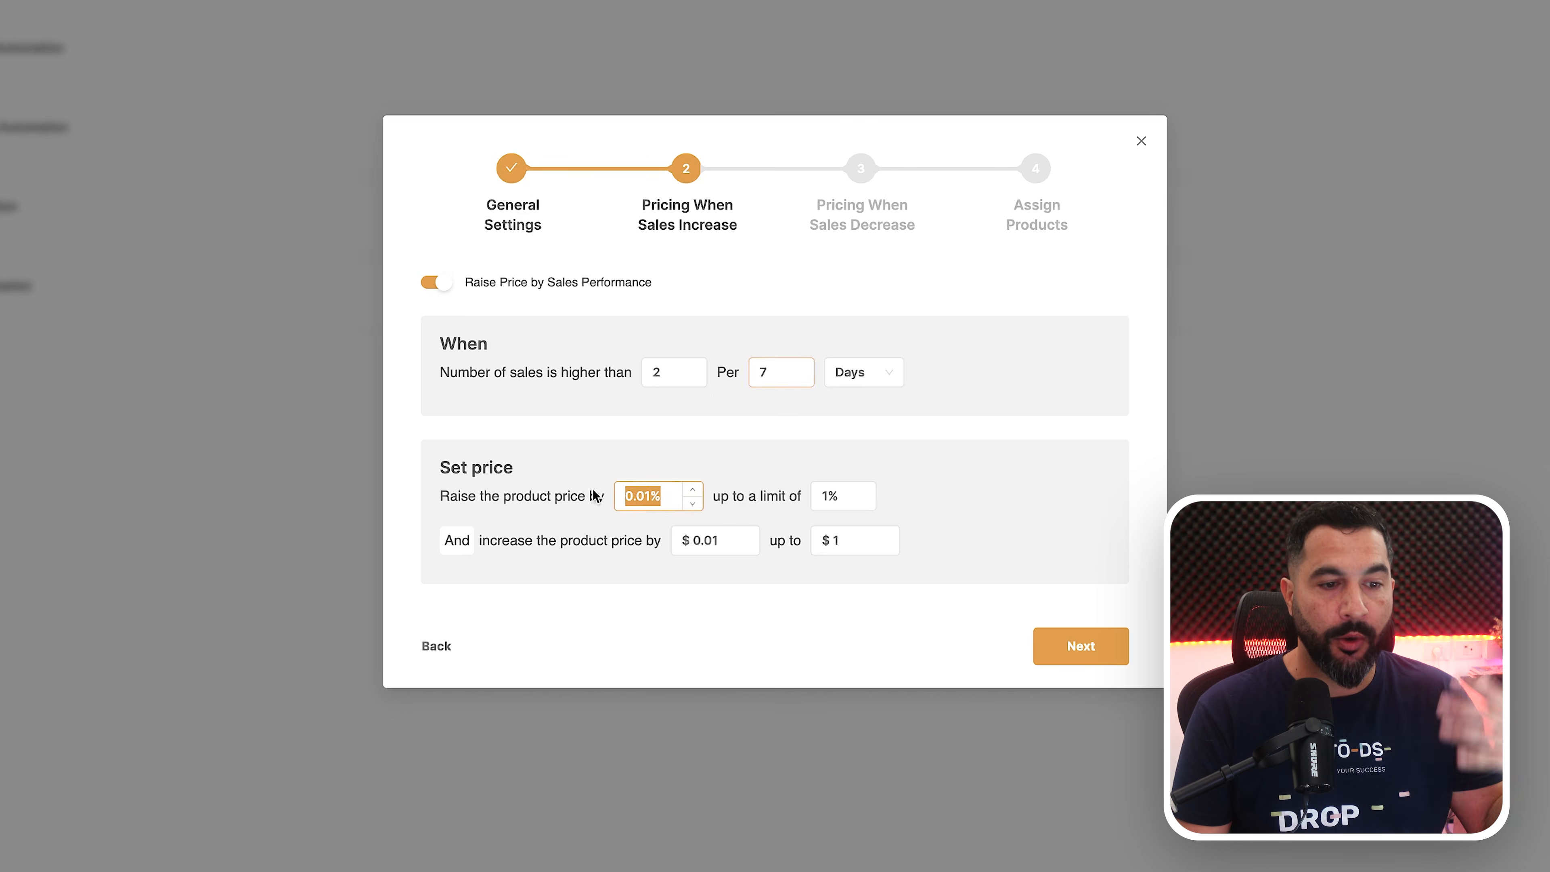
pyautogui.write('5')
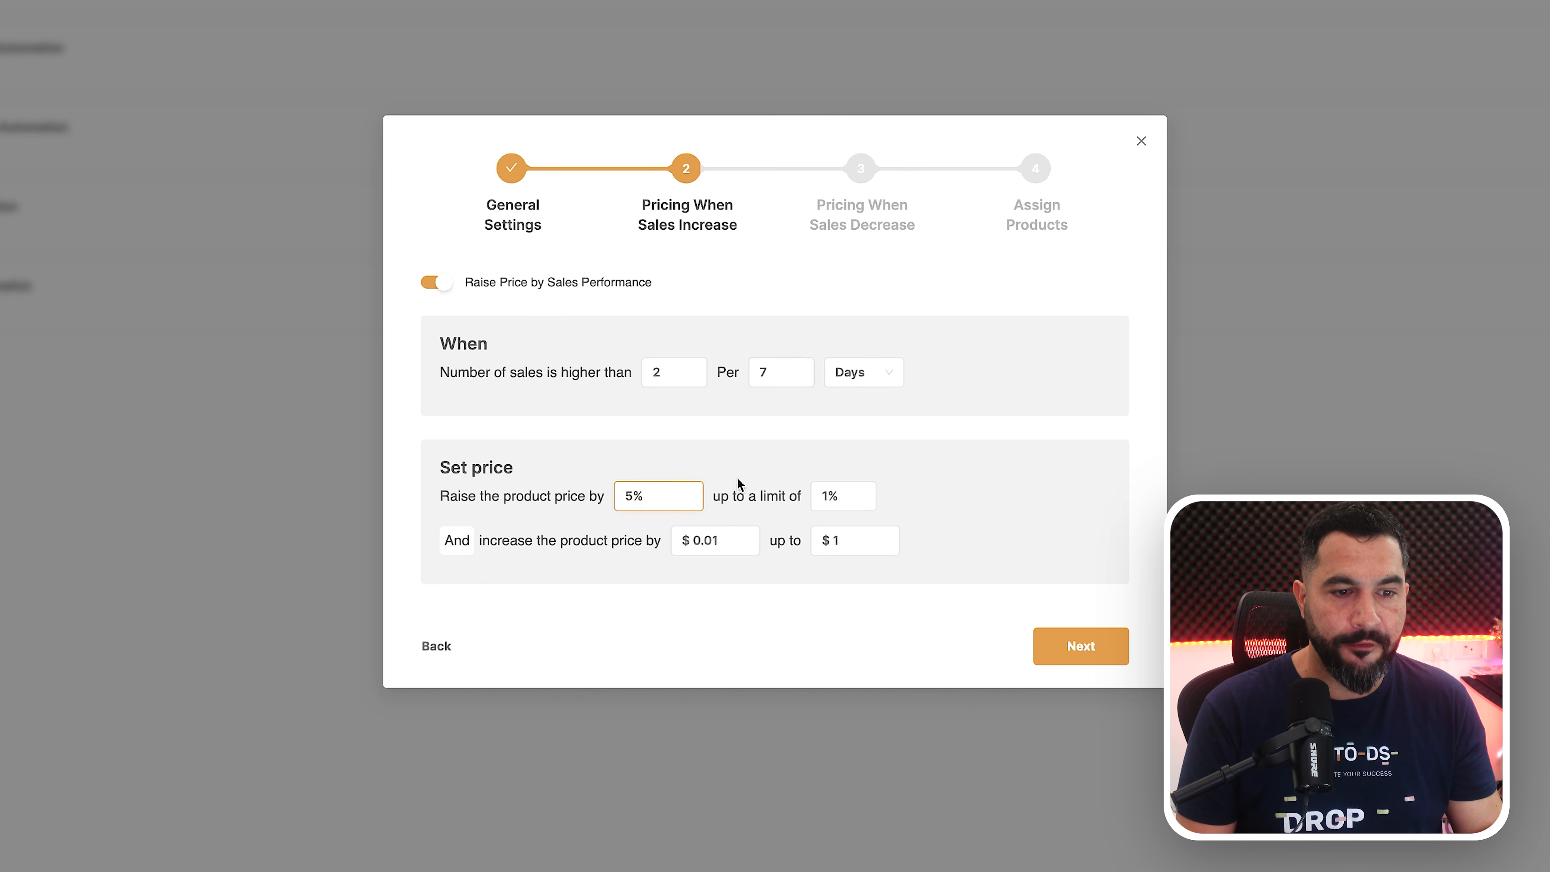
pyautogui.moveTo(855, 489); pyautogui.dragTo(803, 491)
pyautogui.write('30')
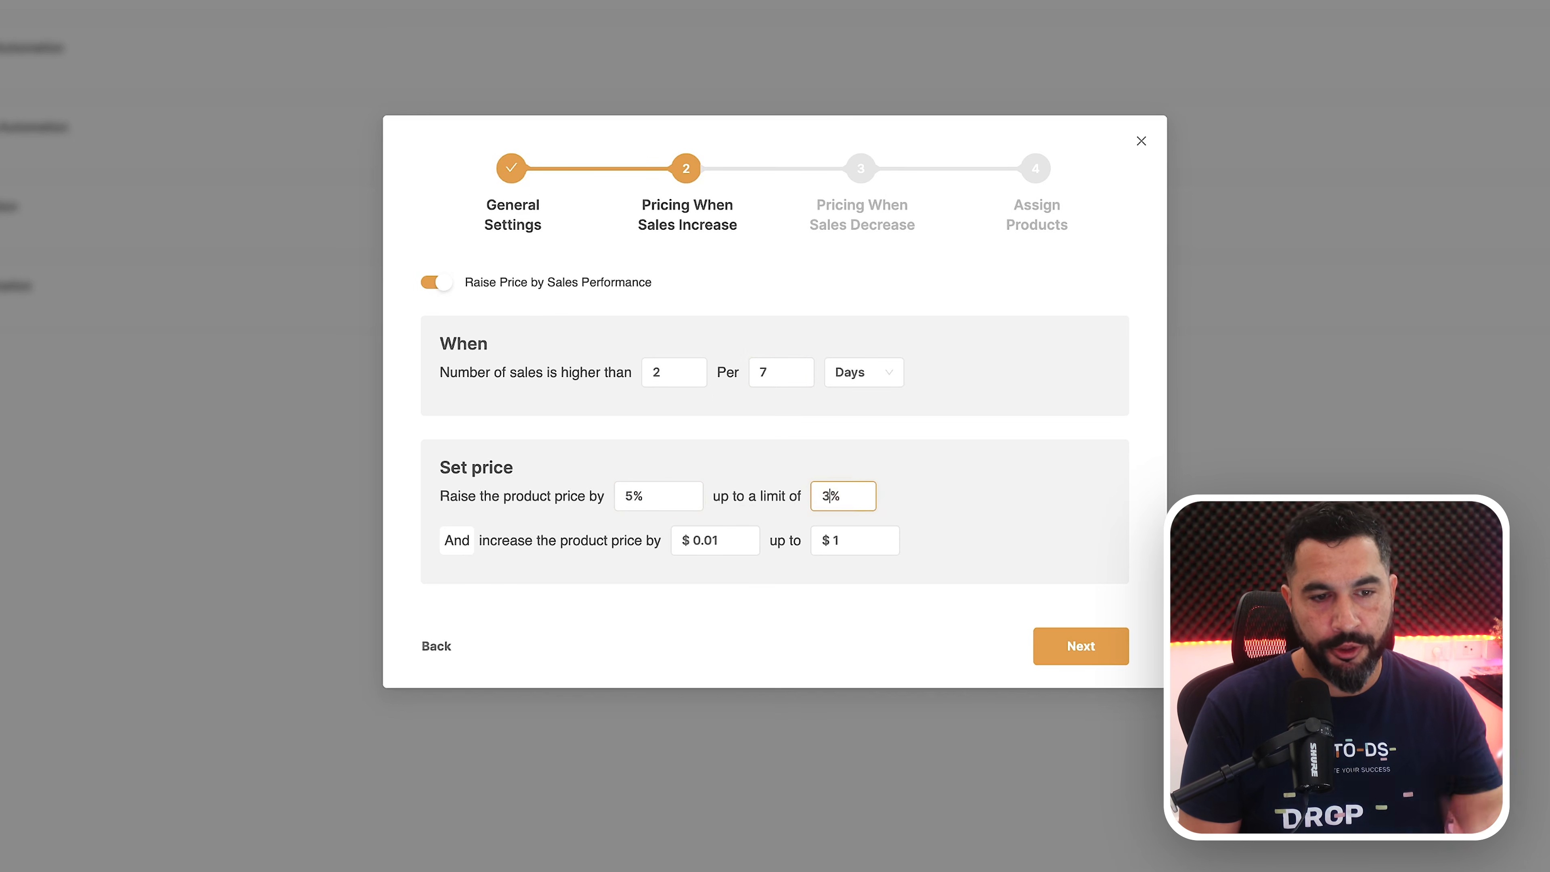
pyautogui.click(939, 492)
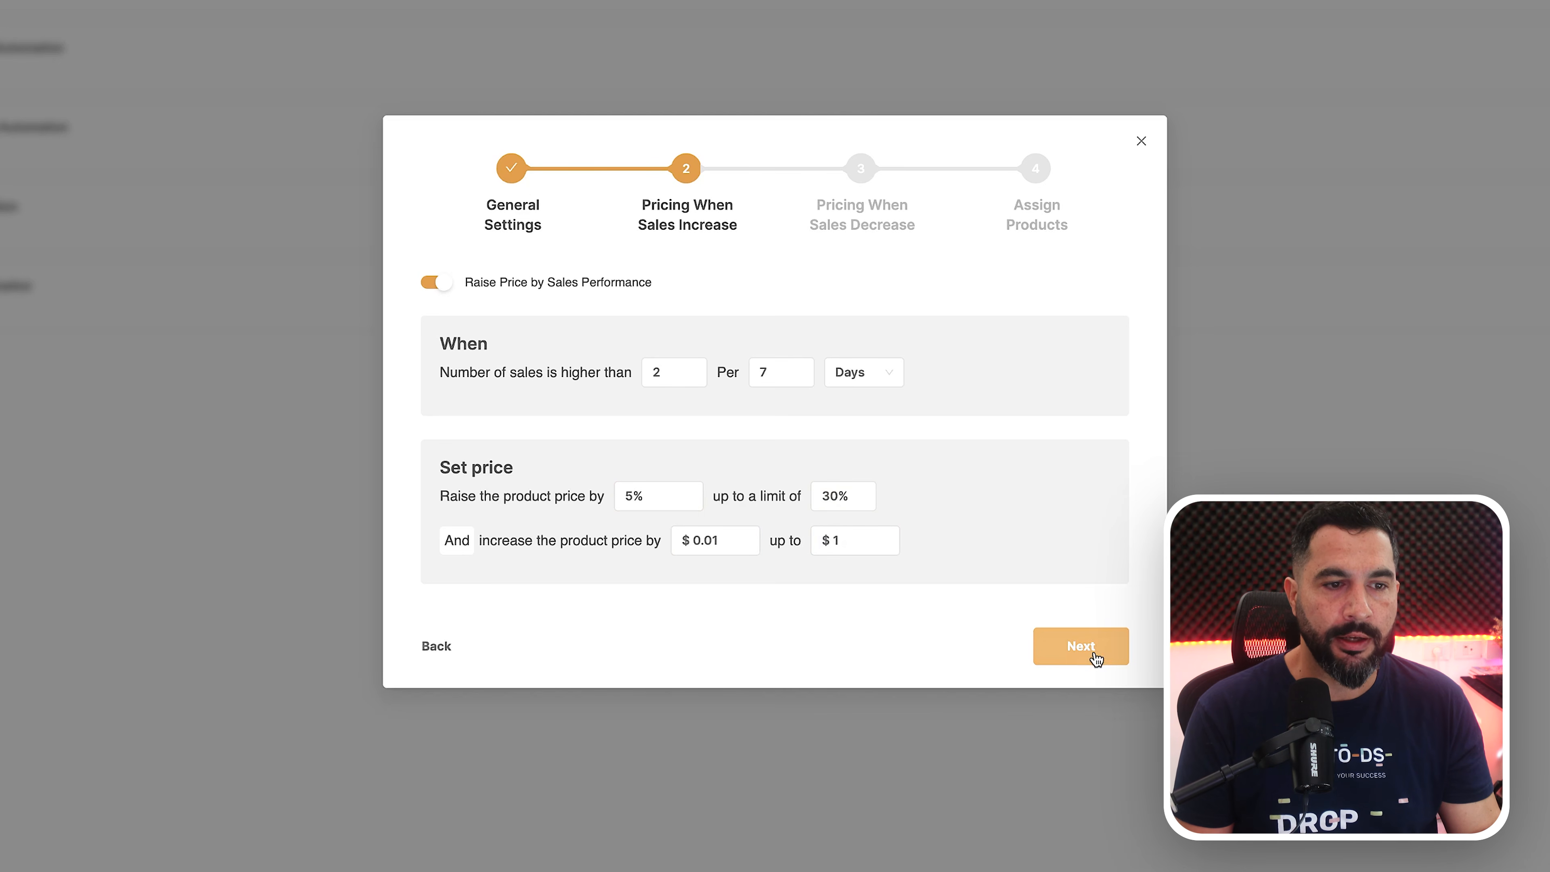
pyautogui.click(1081, 646)
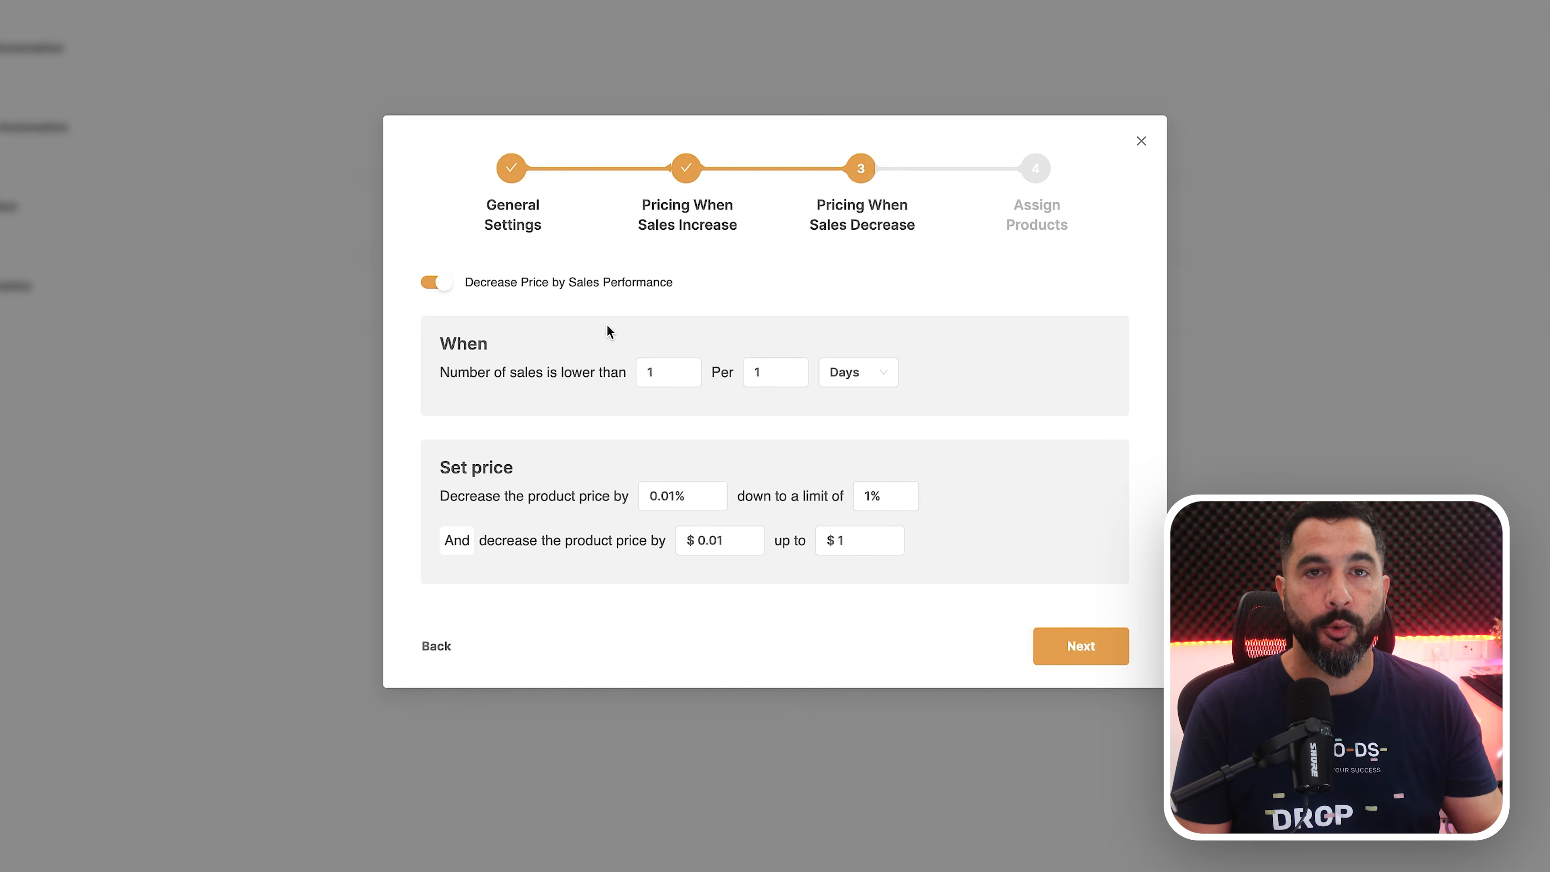
# Set the sales decrease condition to fewer than 1 sale per 14 days
pyautogui.click(667, 371)
pyautogui.press('Tab')
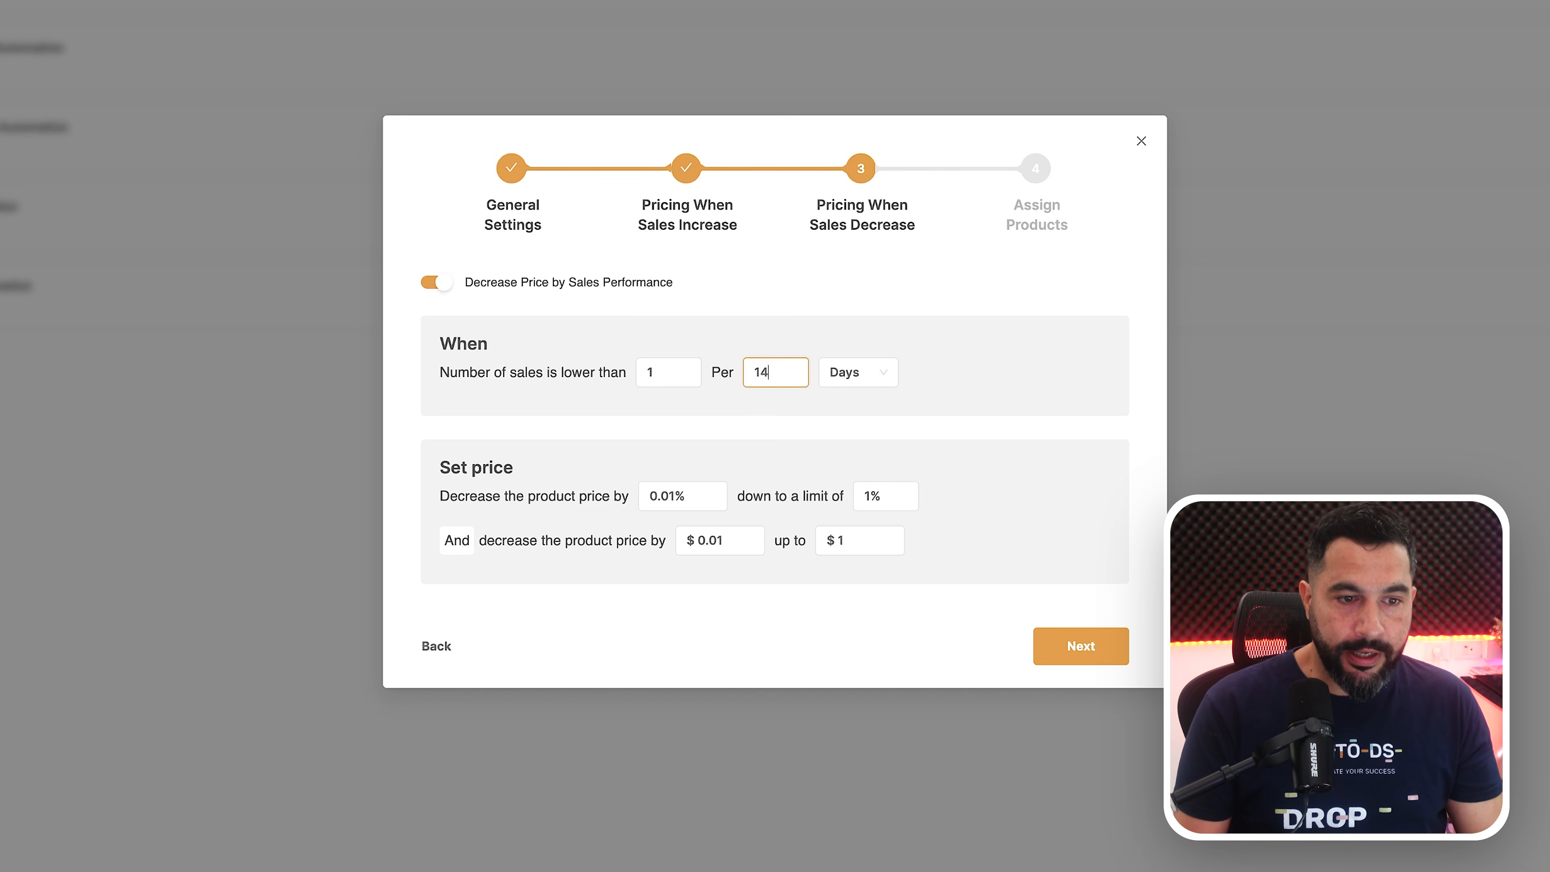
pyautogui.click(1023, 362)
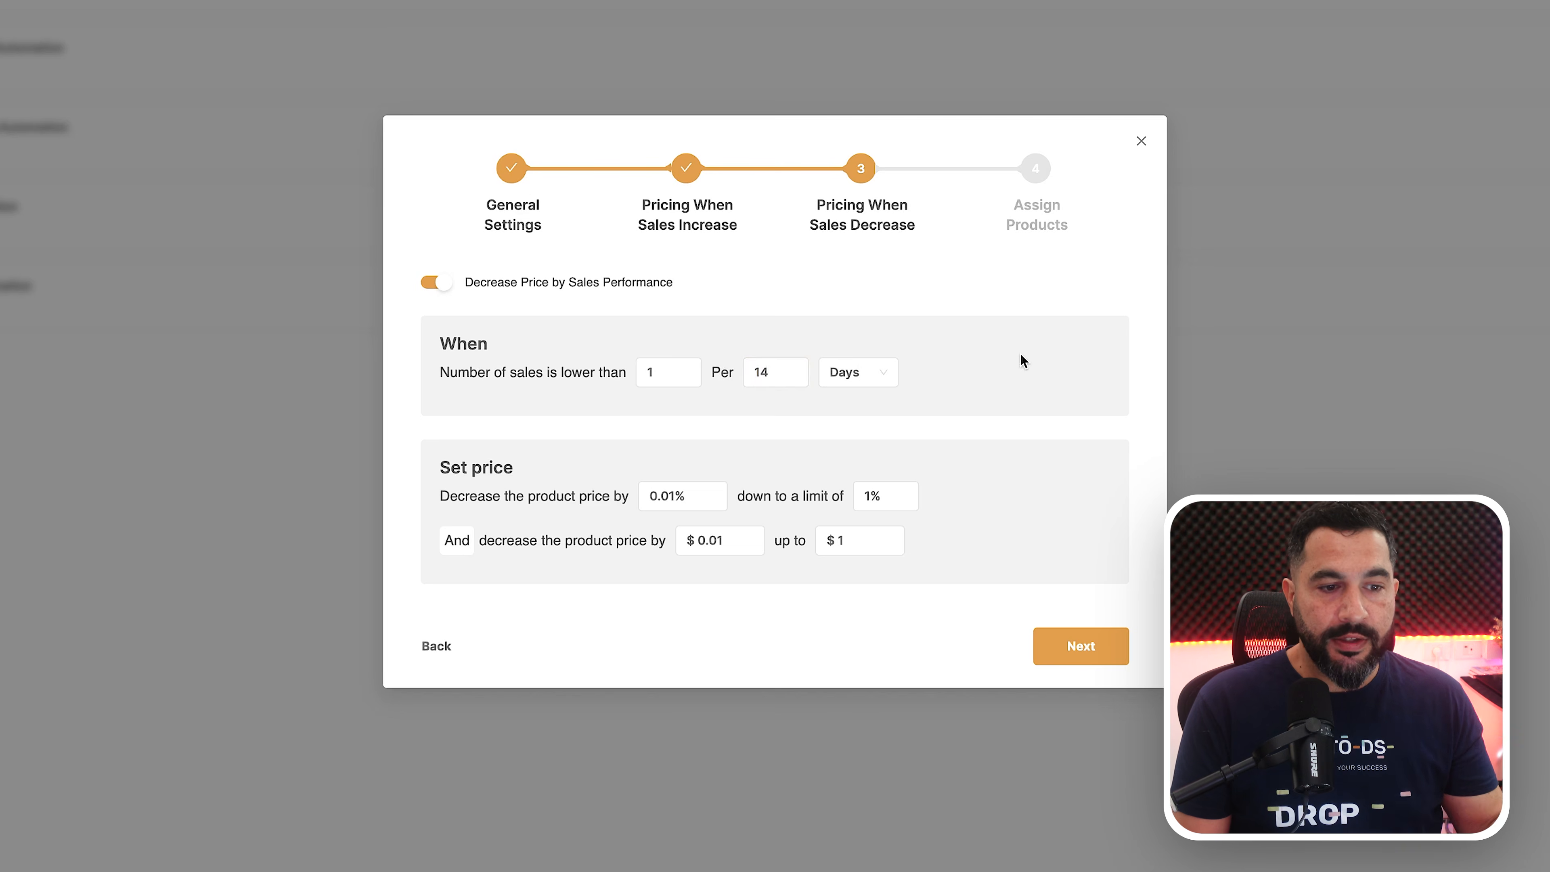
# Set the product price to decrease by 8% down to a limit of 30% and continue to product assignment
pyautogui.moveTo(693, 496); pyautogui.dragTo(627, 489)
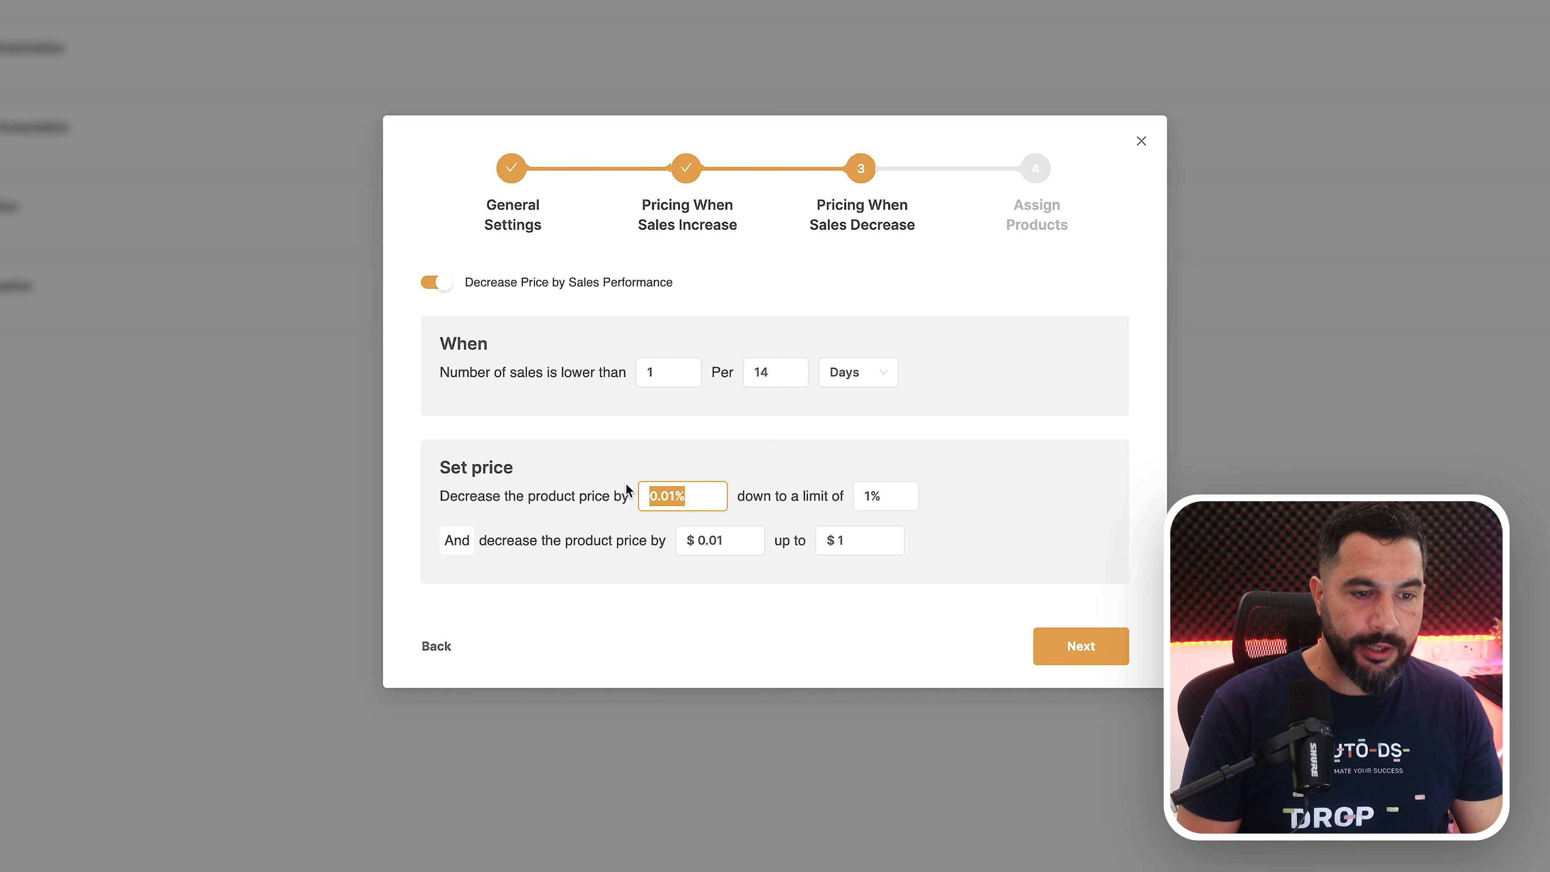
pyautogui.write('8')
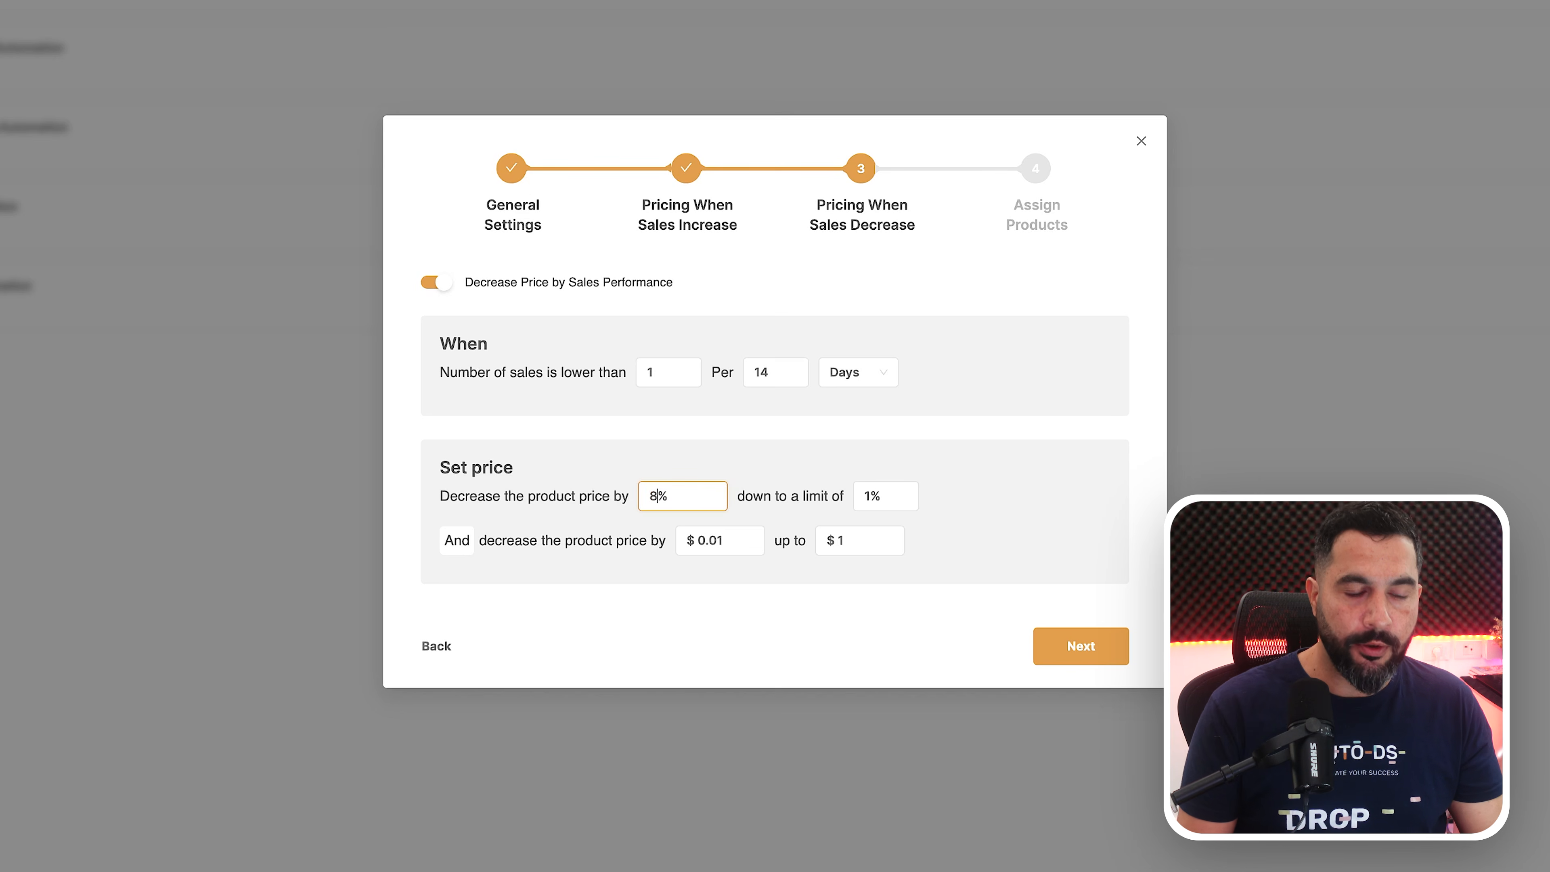
pyautogui.moveTo(924, 495); pyautogui.dragTo(857, 471)
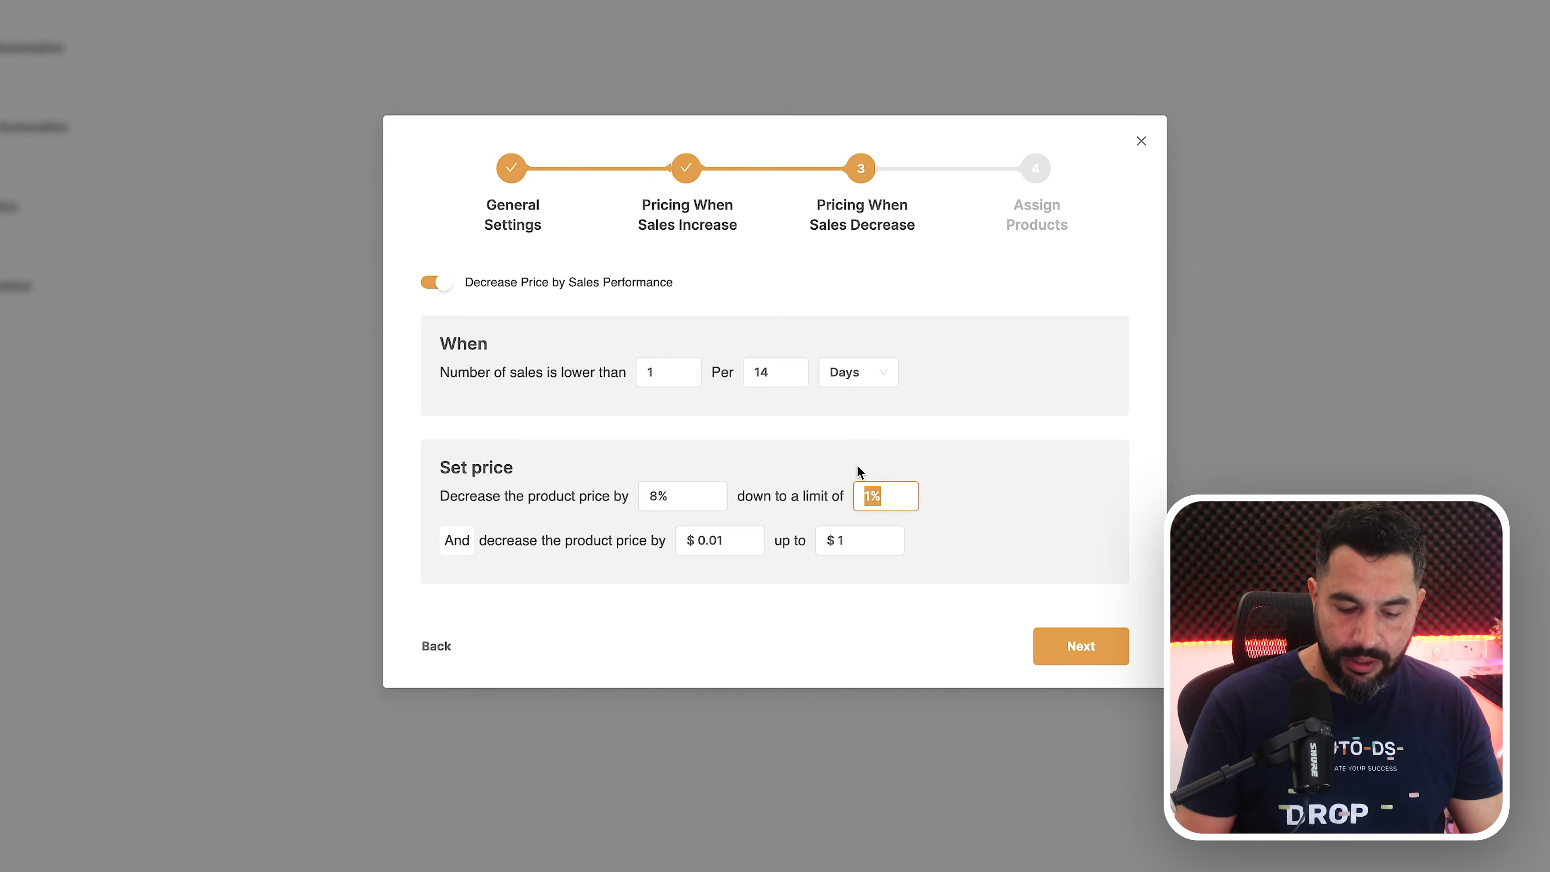
pyautogui.write('30')
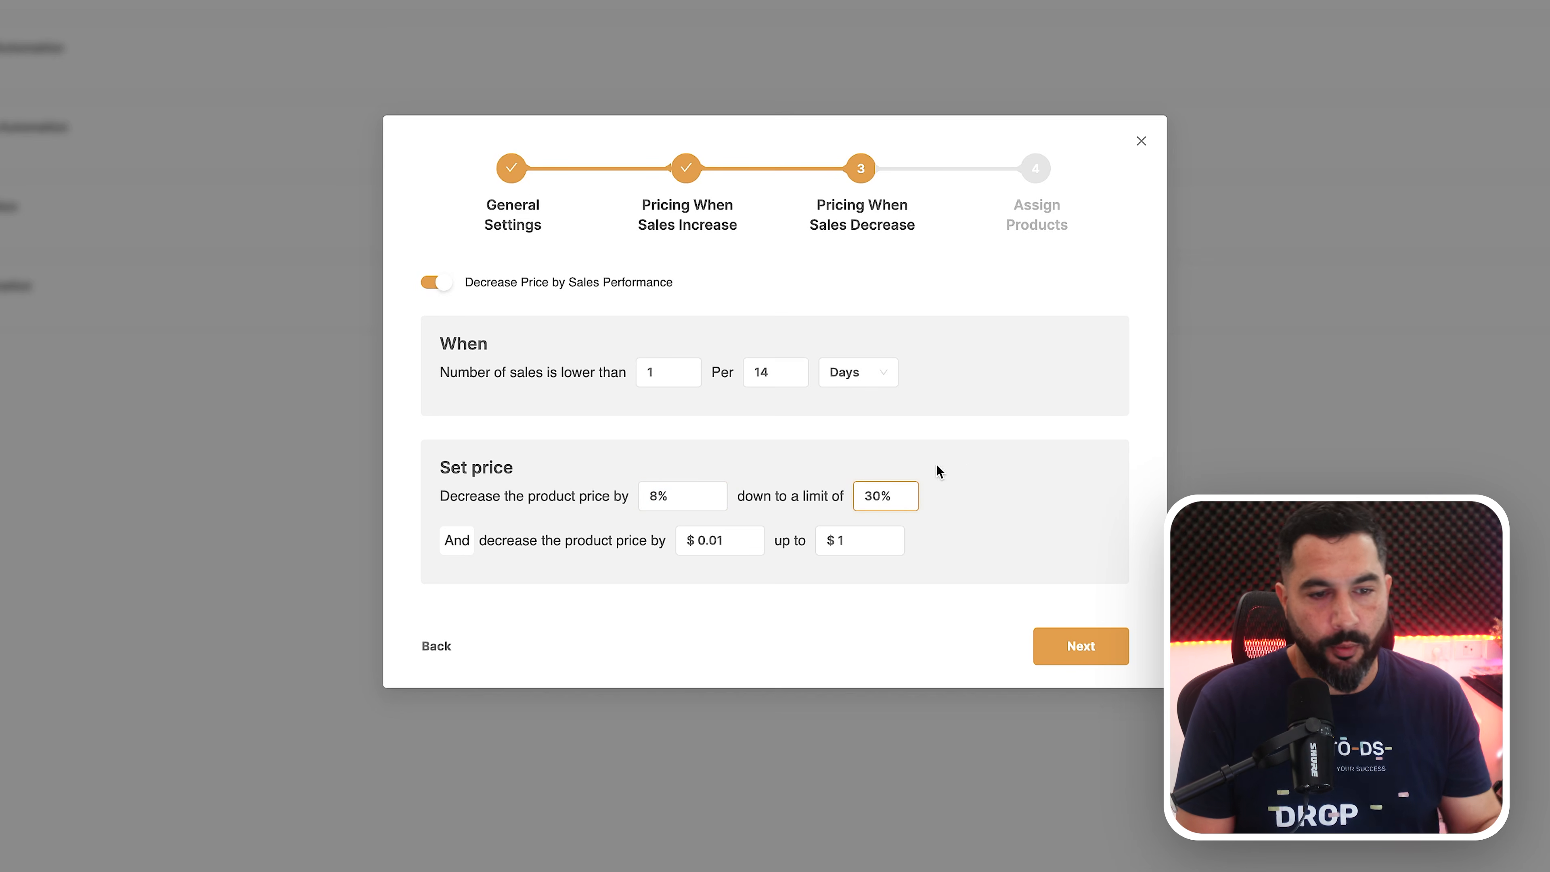
pyautogui.click(1064, 649)
# Browse the assignable products, select all products on the page, and close the automation wizard without finishing
pyautogui.scroll(-15, 611, 398)
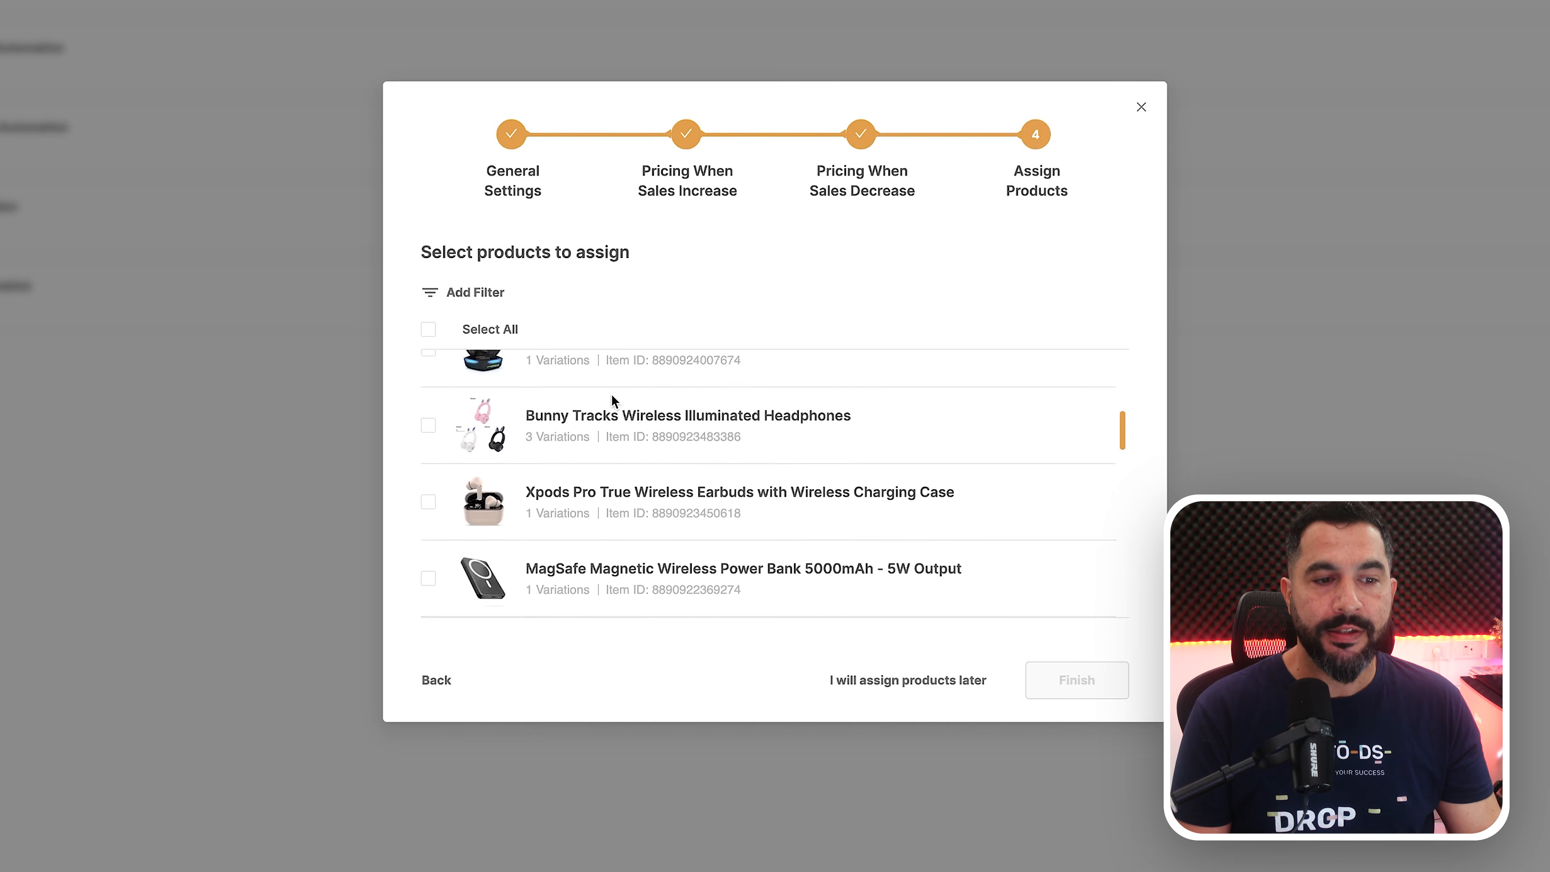
pyautogui.scroll(15, 614, 400)
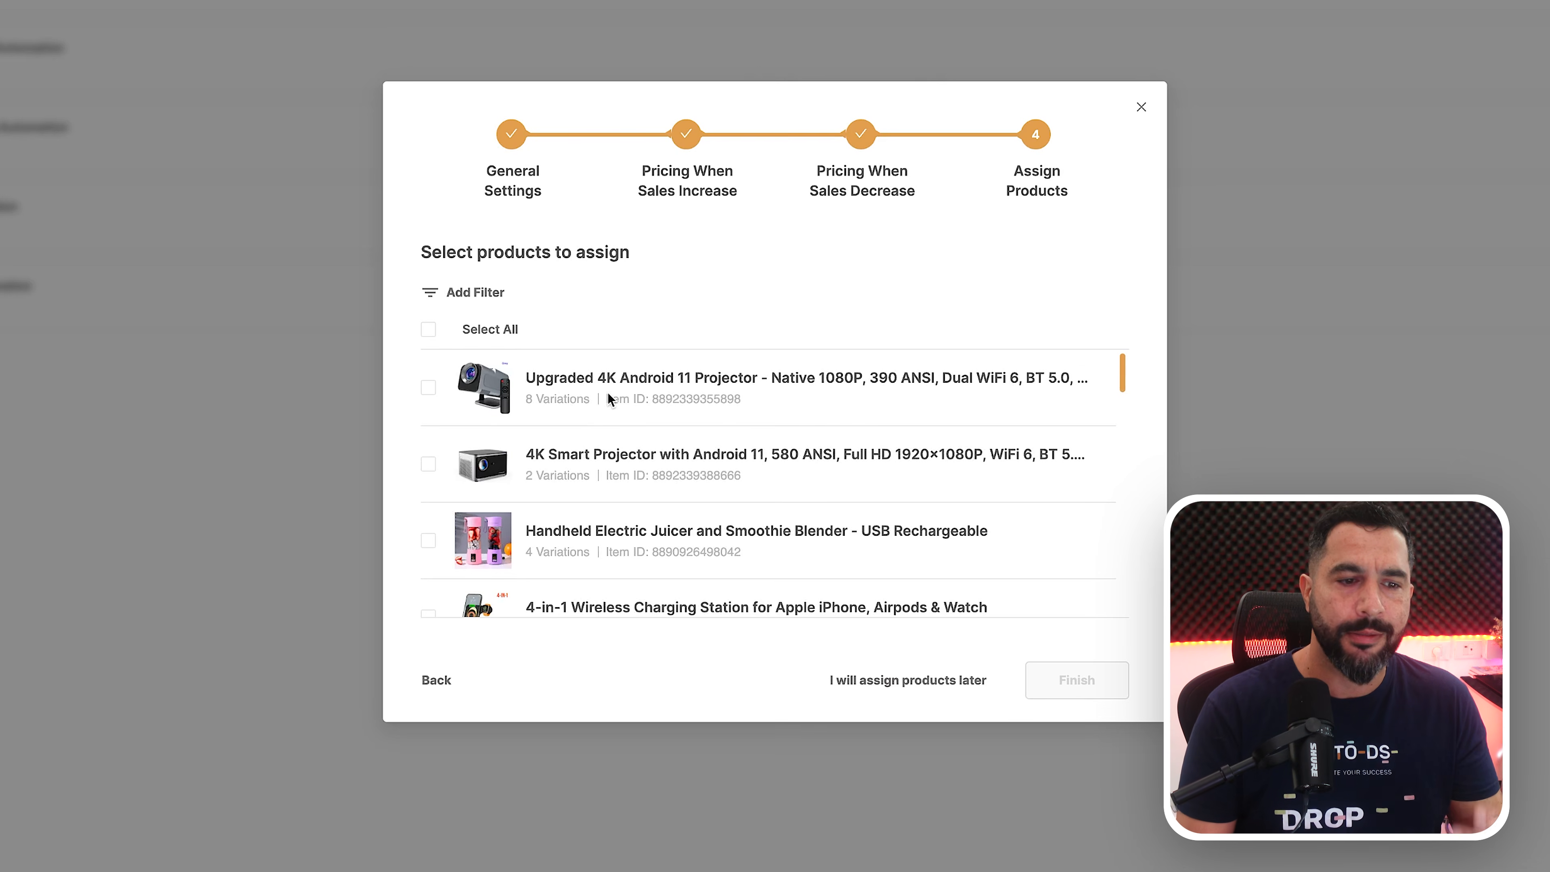
pyautogui.scroll(-15, 608, 394)
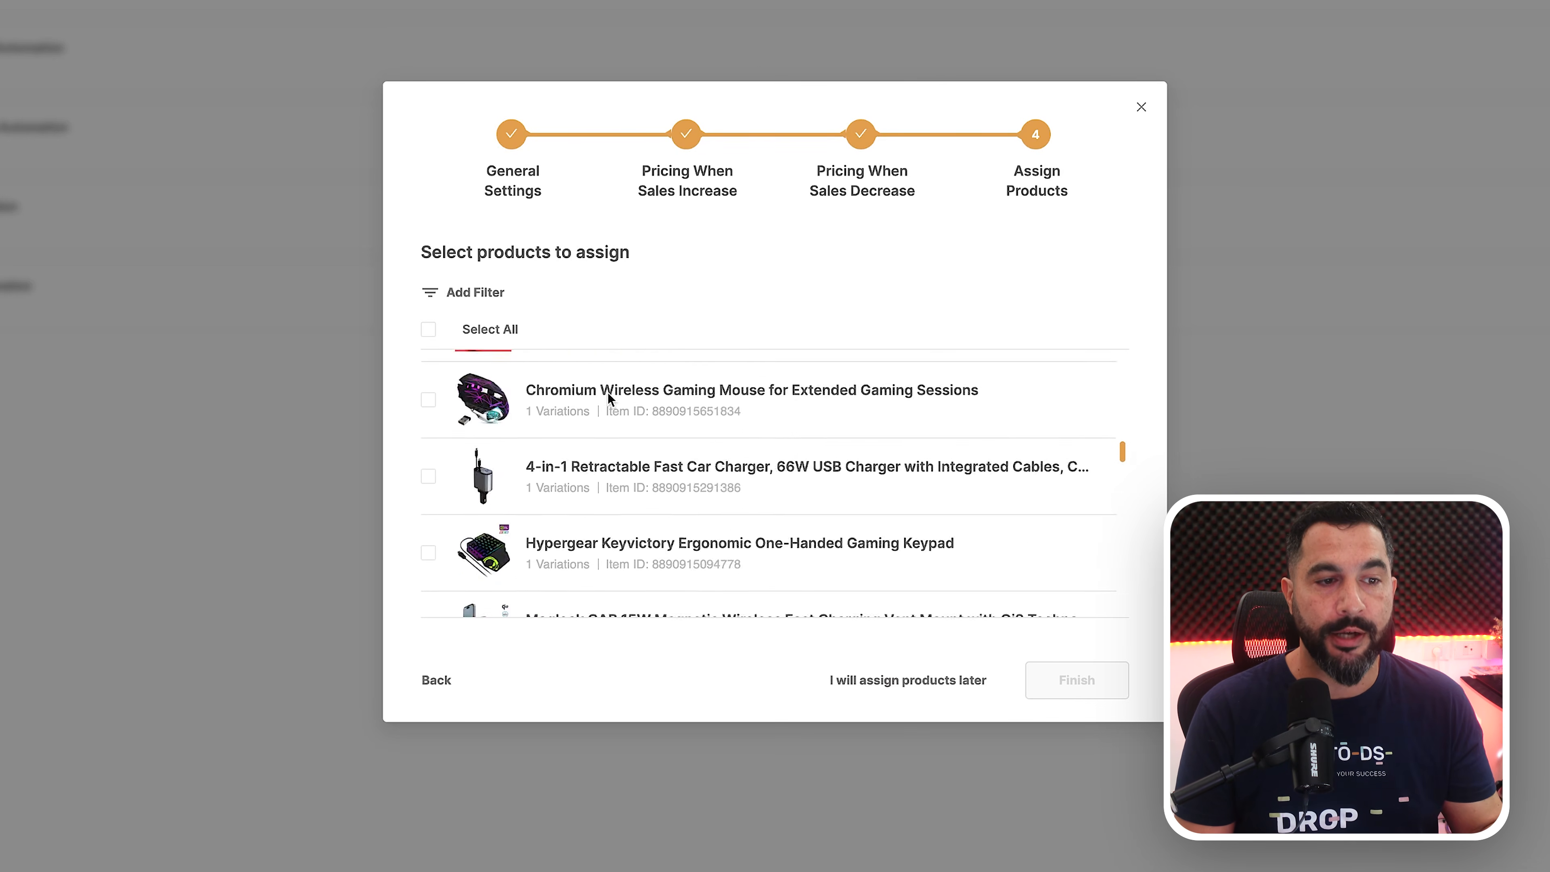
pyautogui.scroll(20, 608, 394)
pyautogui.click(428, 329)
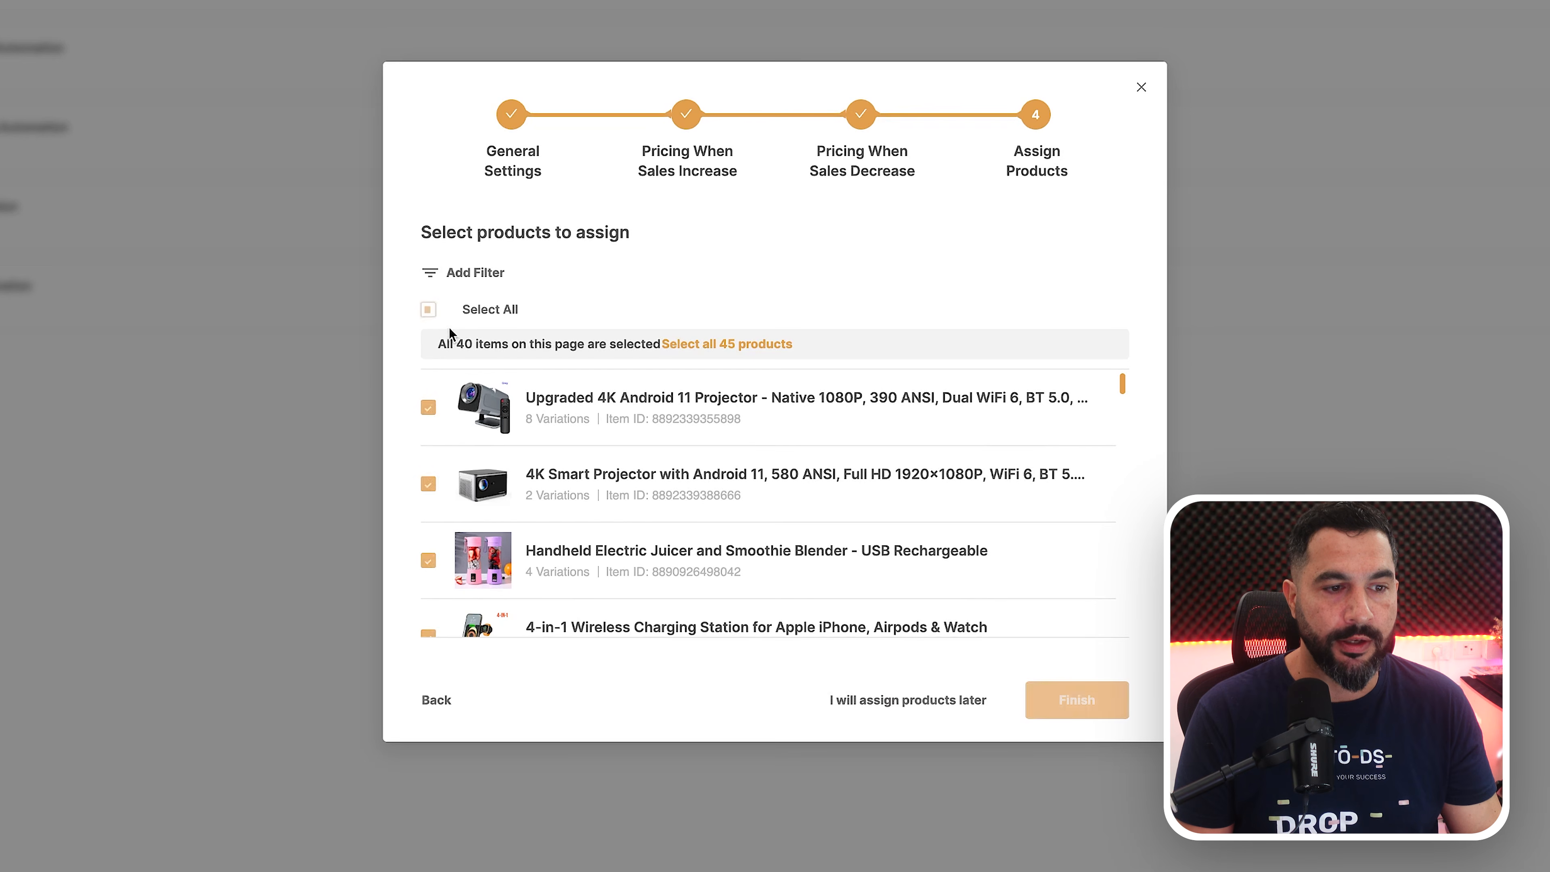
pyautogui.click(1098, 718)
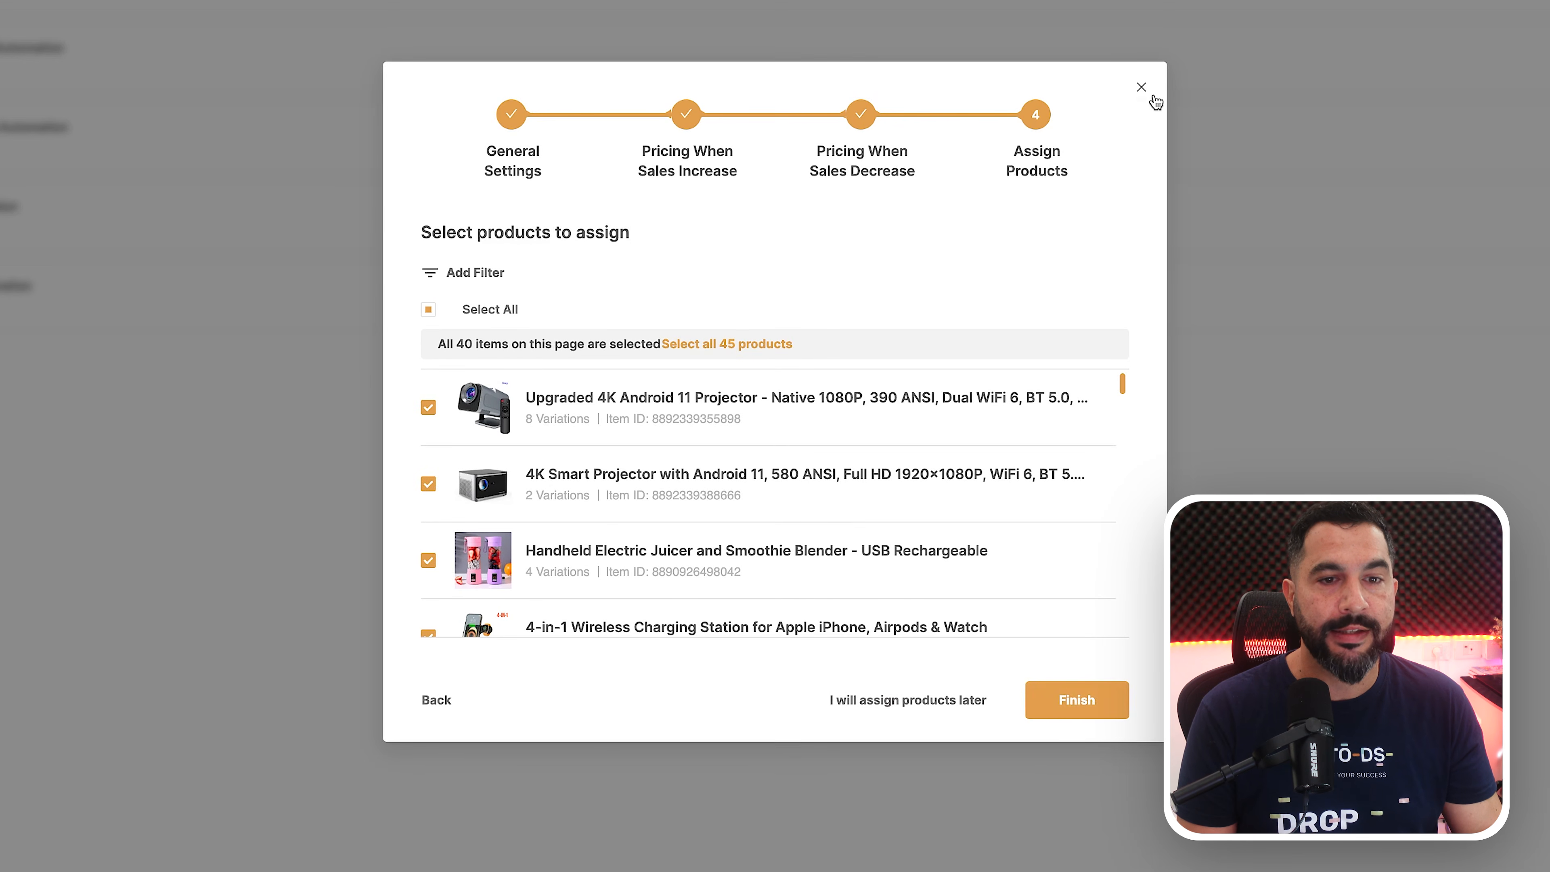
pyautogui.click(1141, 88)
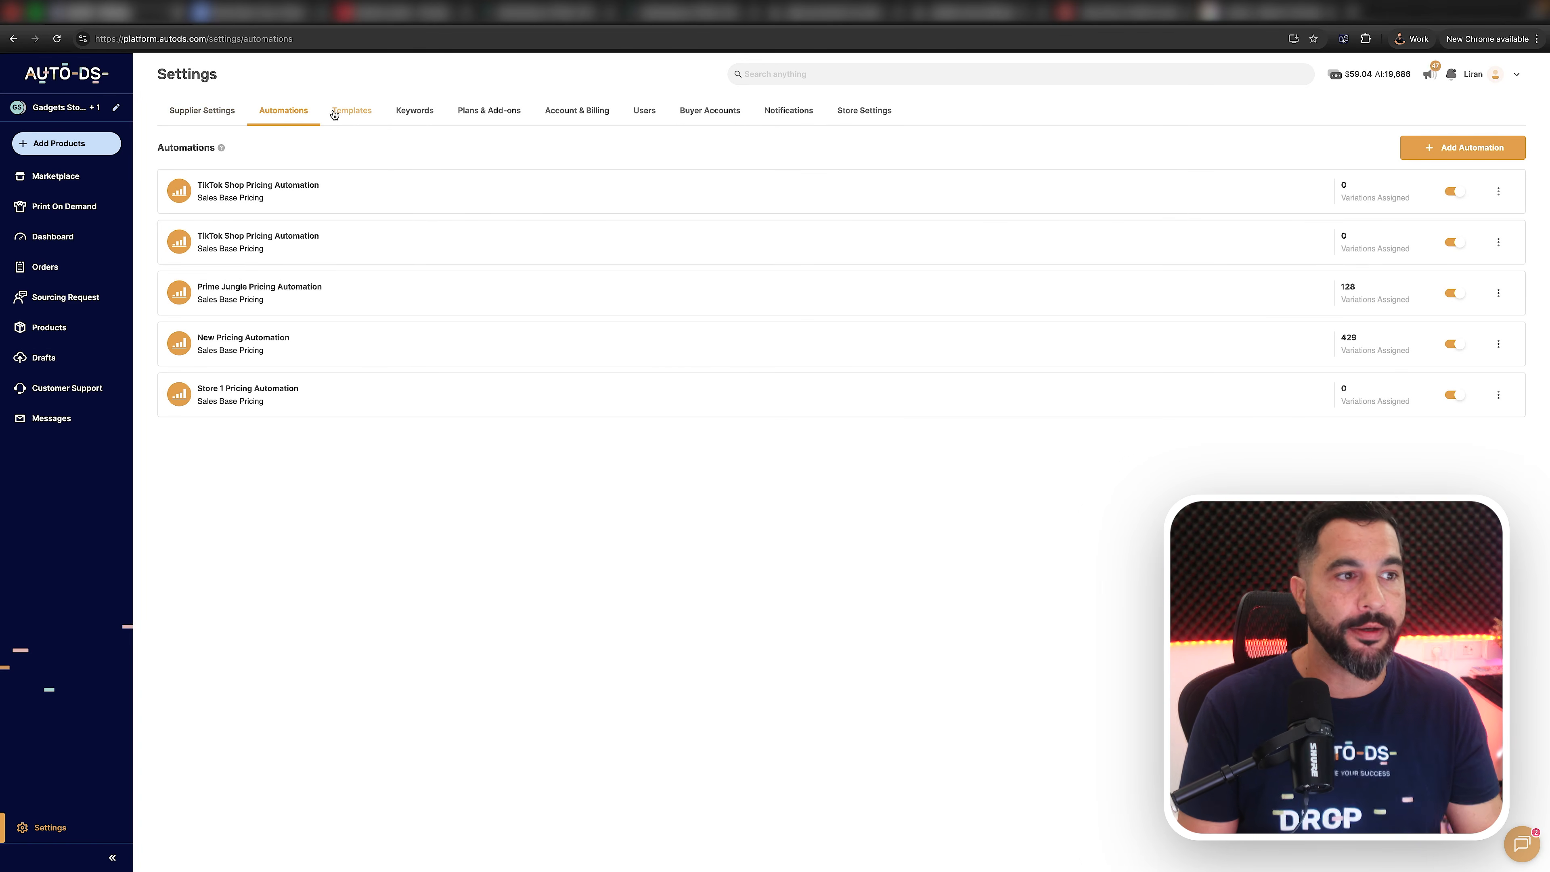
# Review the keyword blacklist, the account and billing details, and the users with their privileges
pyautogui.click(408, 113)
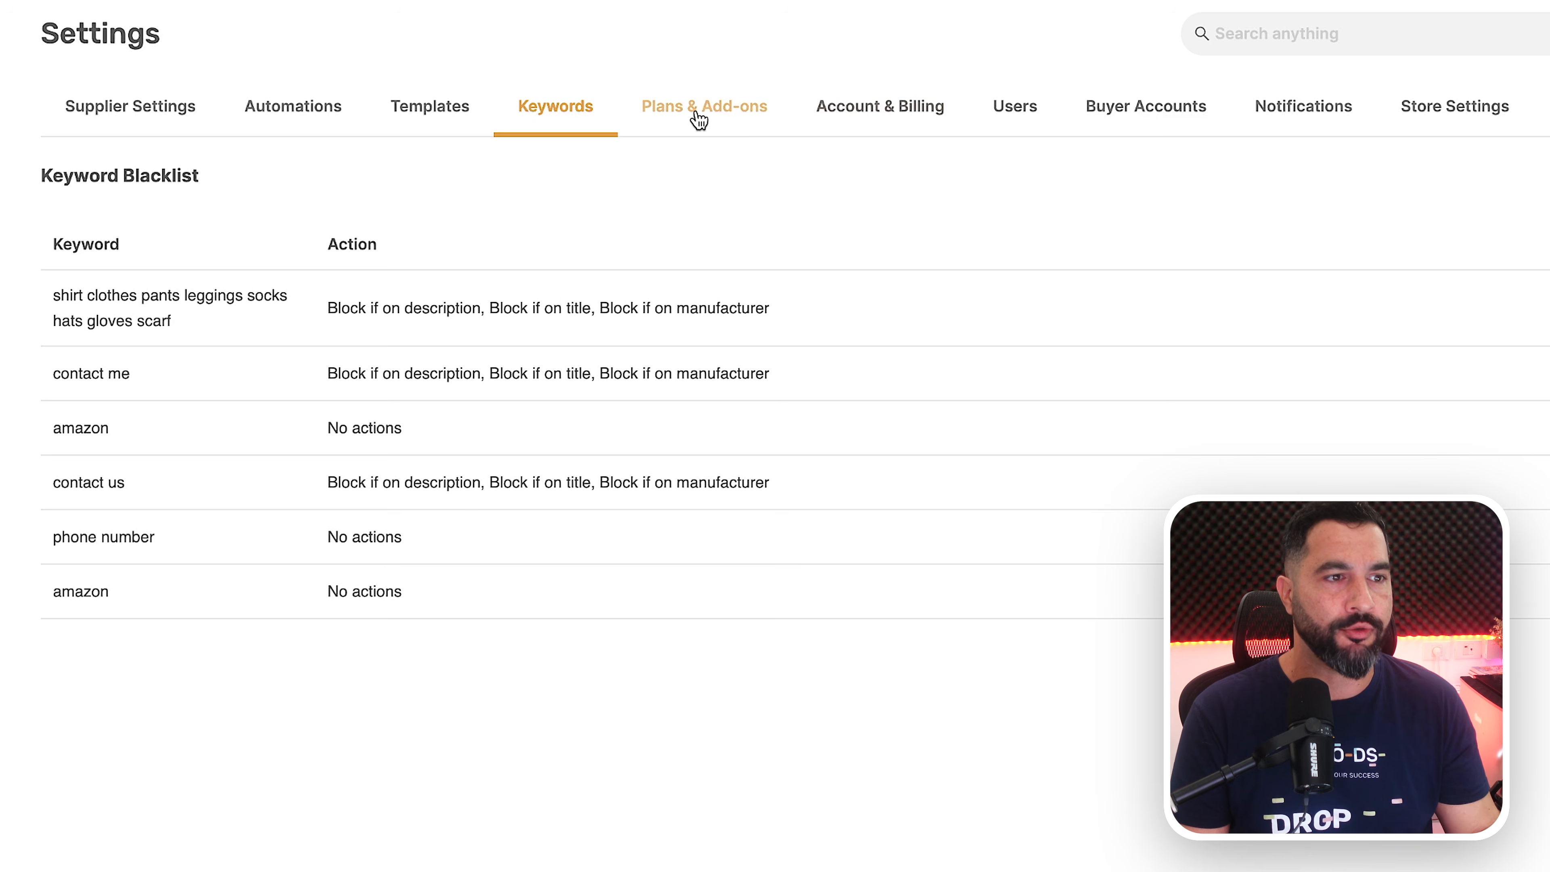
pyautogui.click(879, 119)
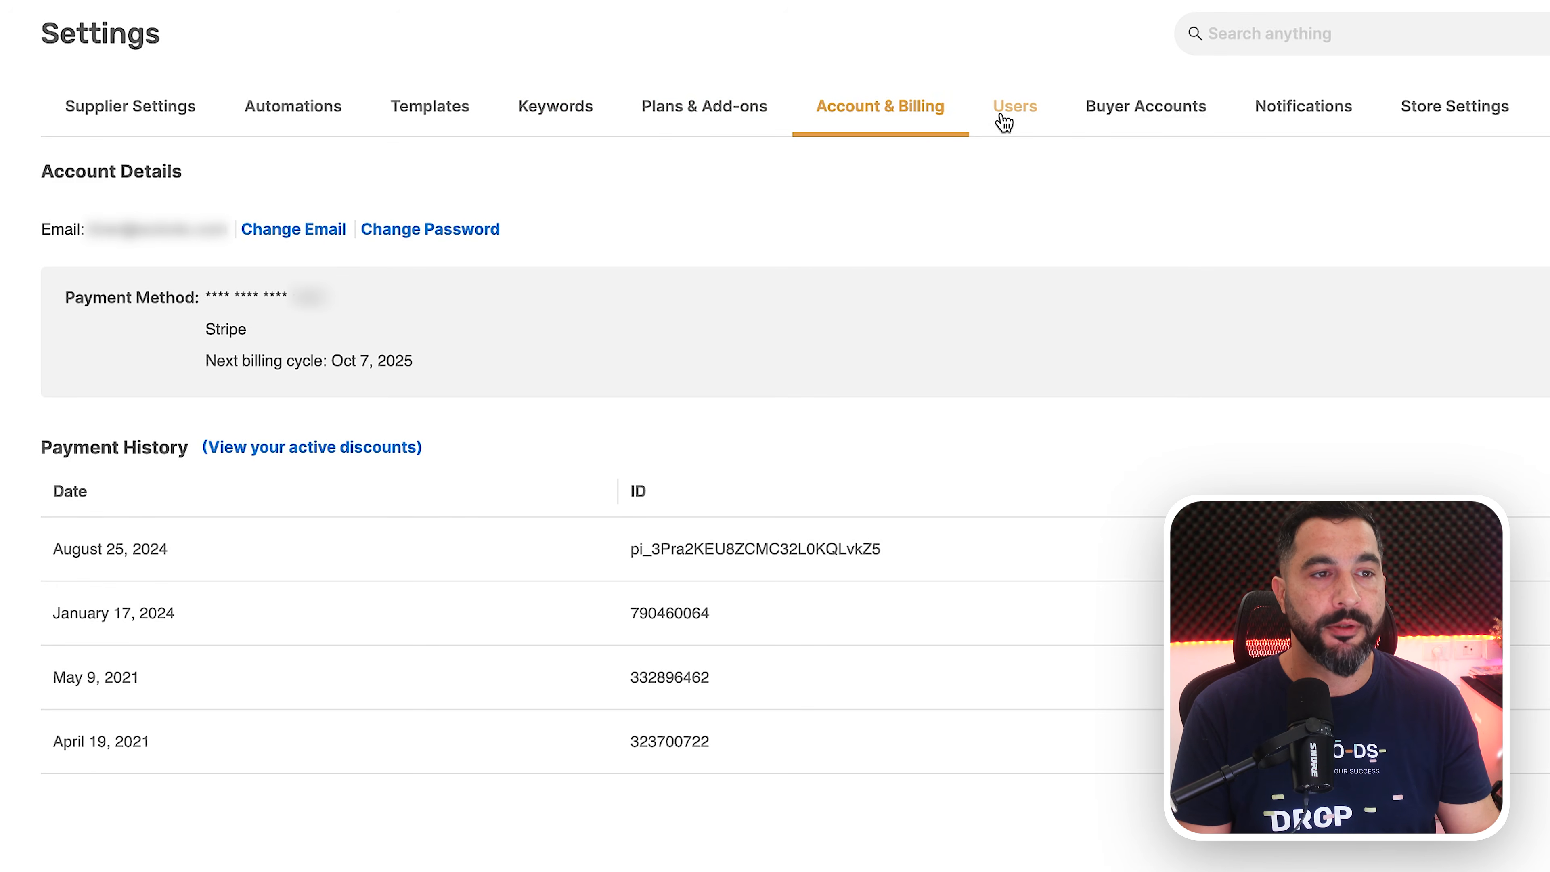
pyautogui.click(1004, 124)
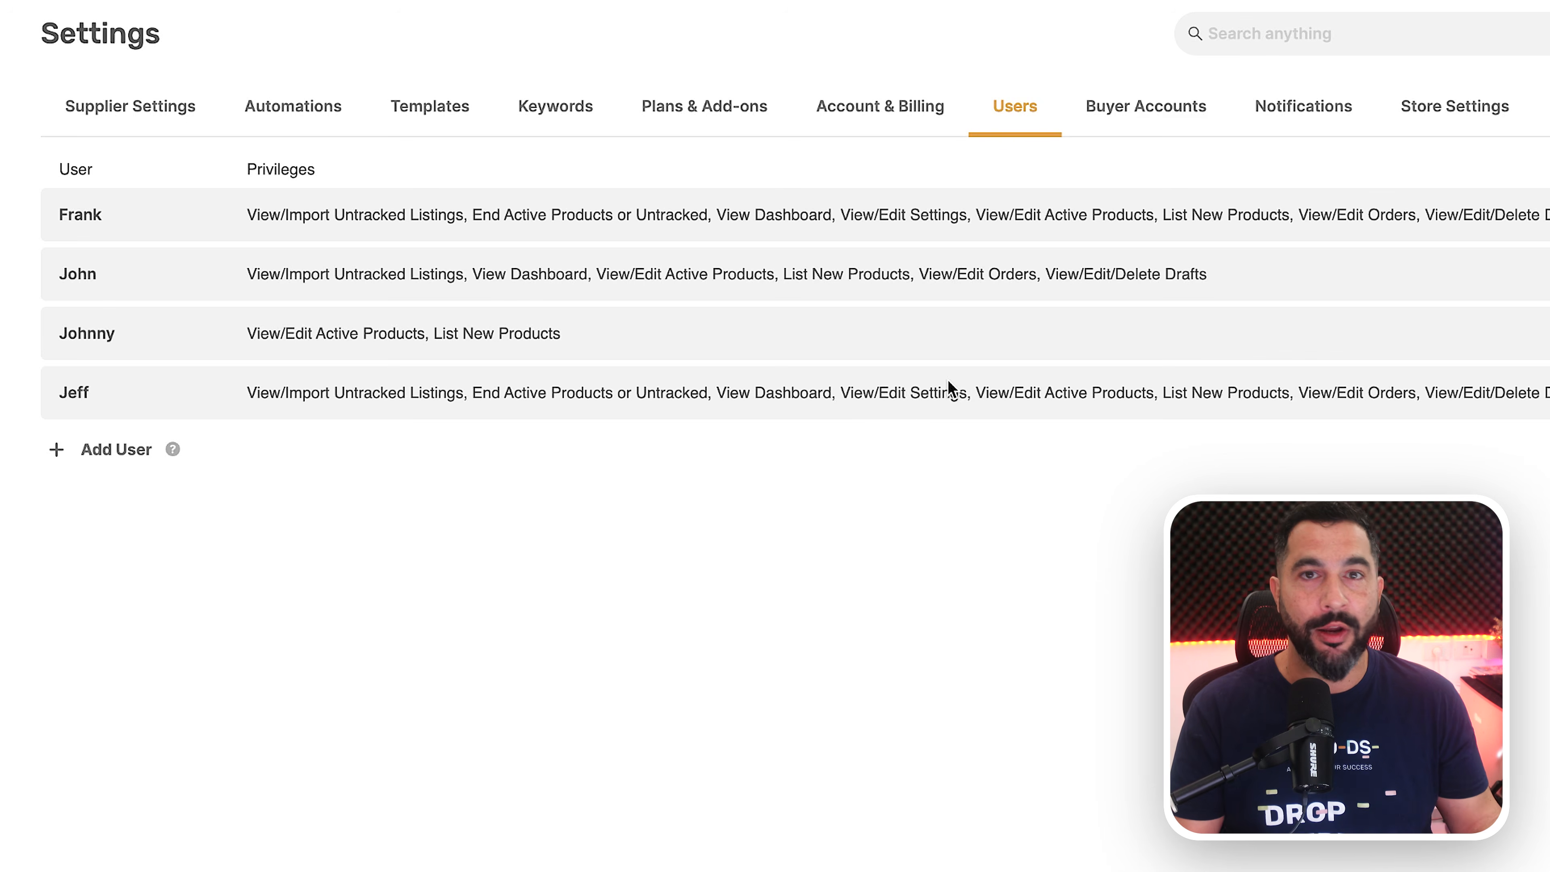
# Start adding a new user and enter the user's full name
pyautogui.click(118, 449)
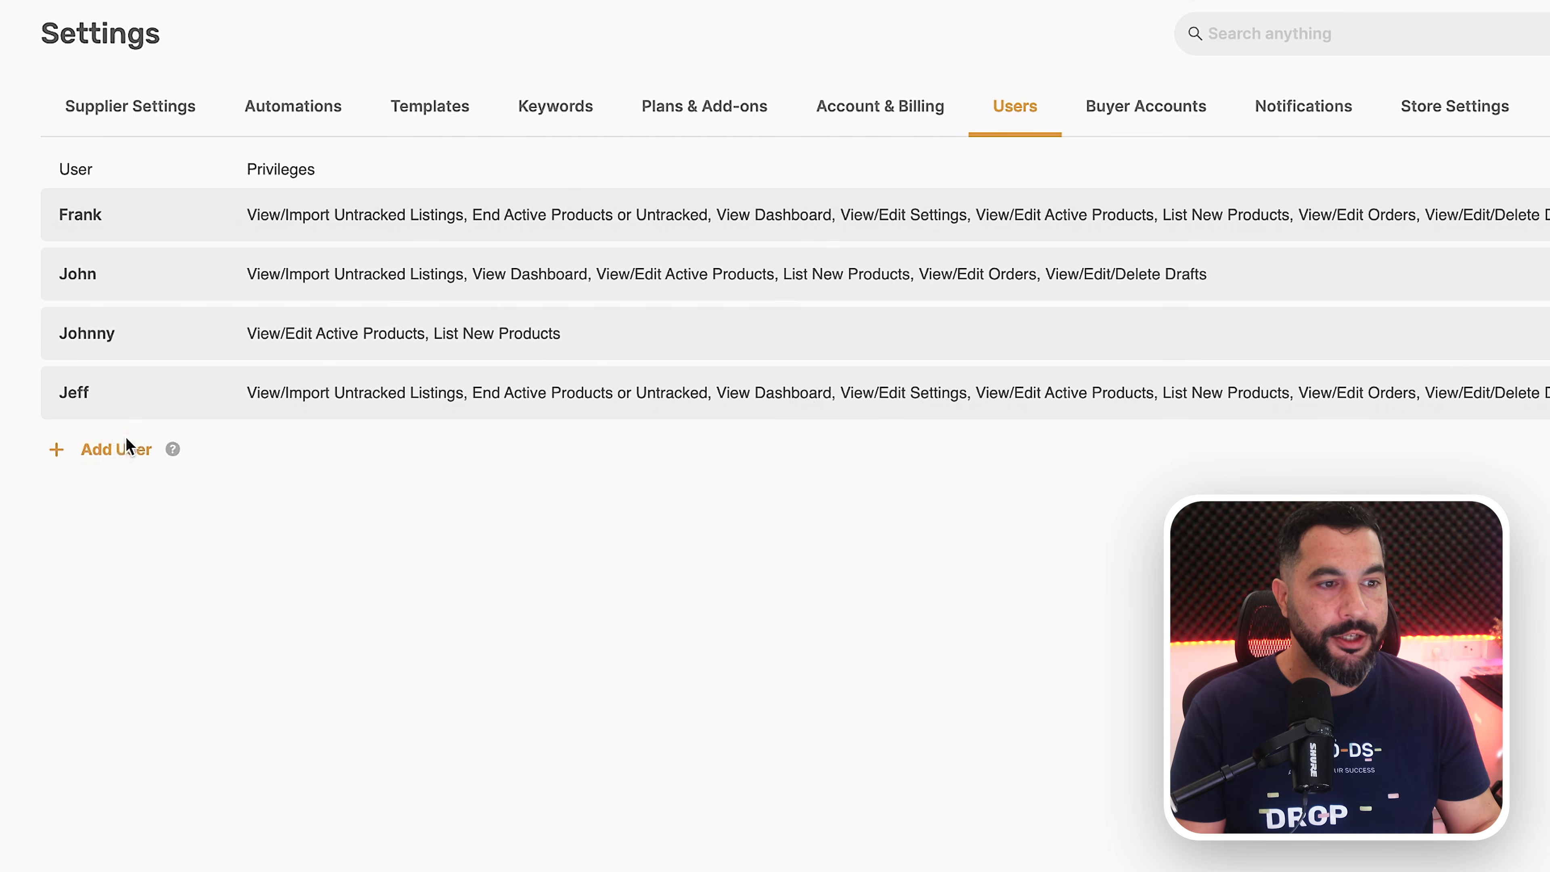
pyautogui.write('King John')
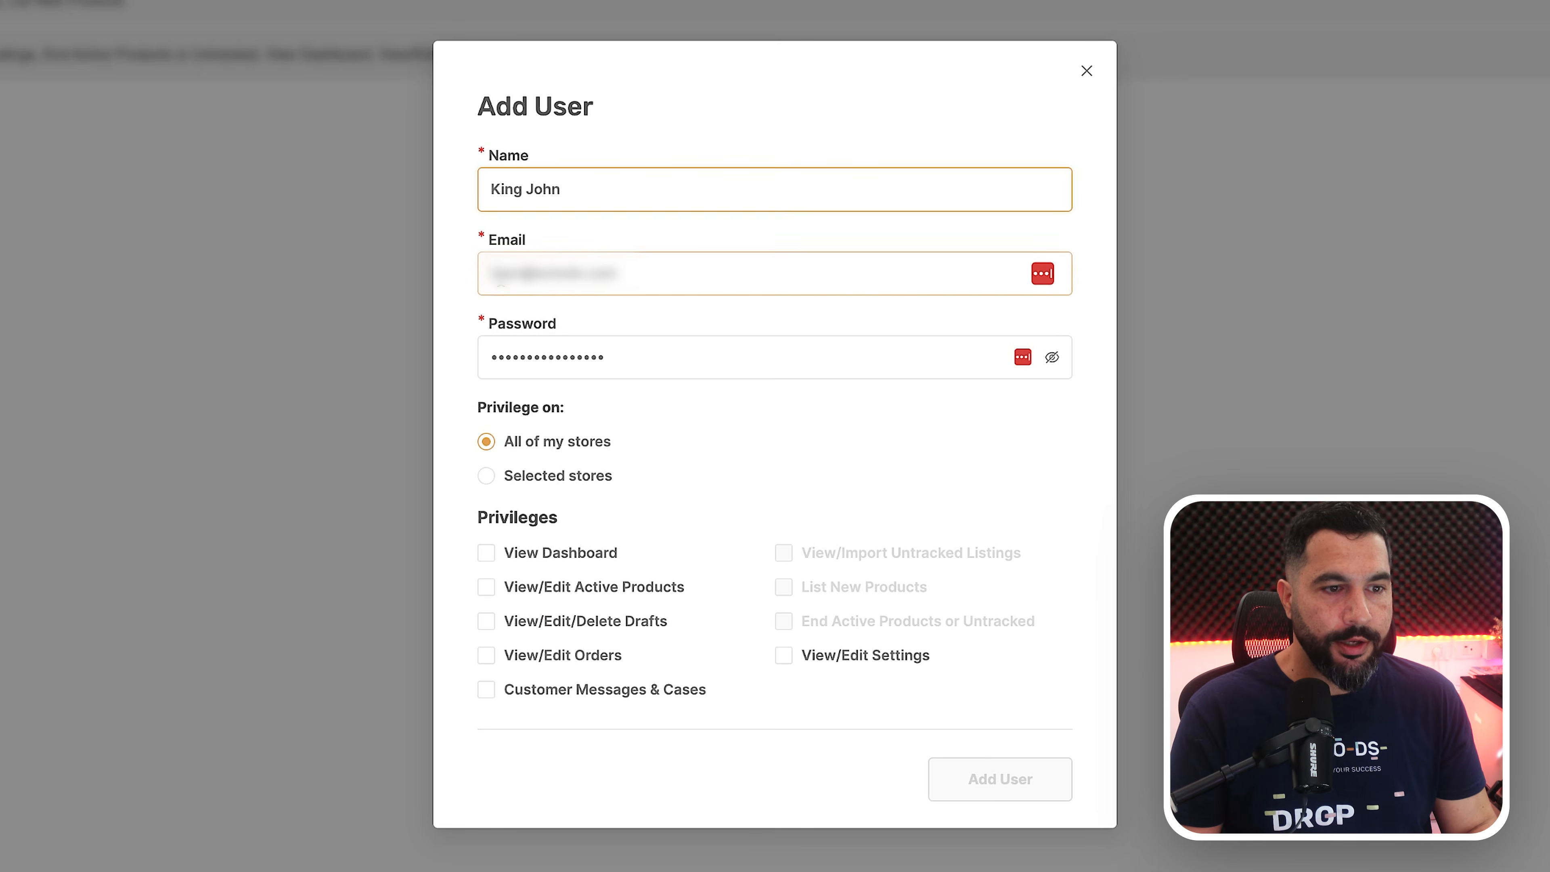
pyautogui.press('Tab')
pyautogui.click(543, 352)
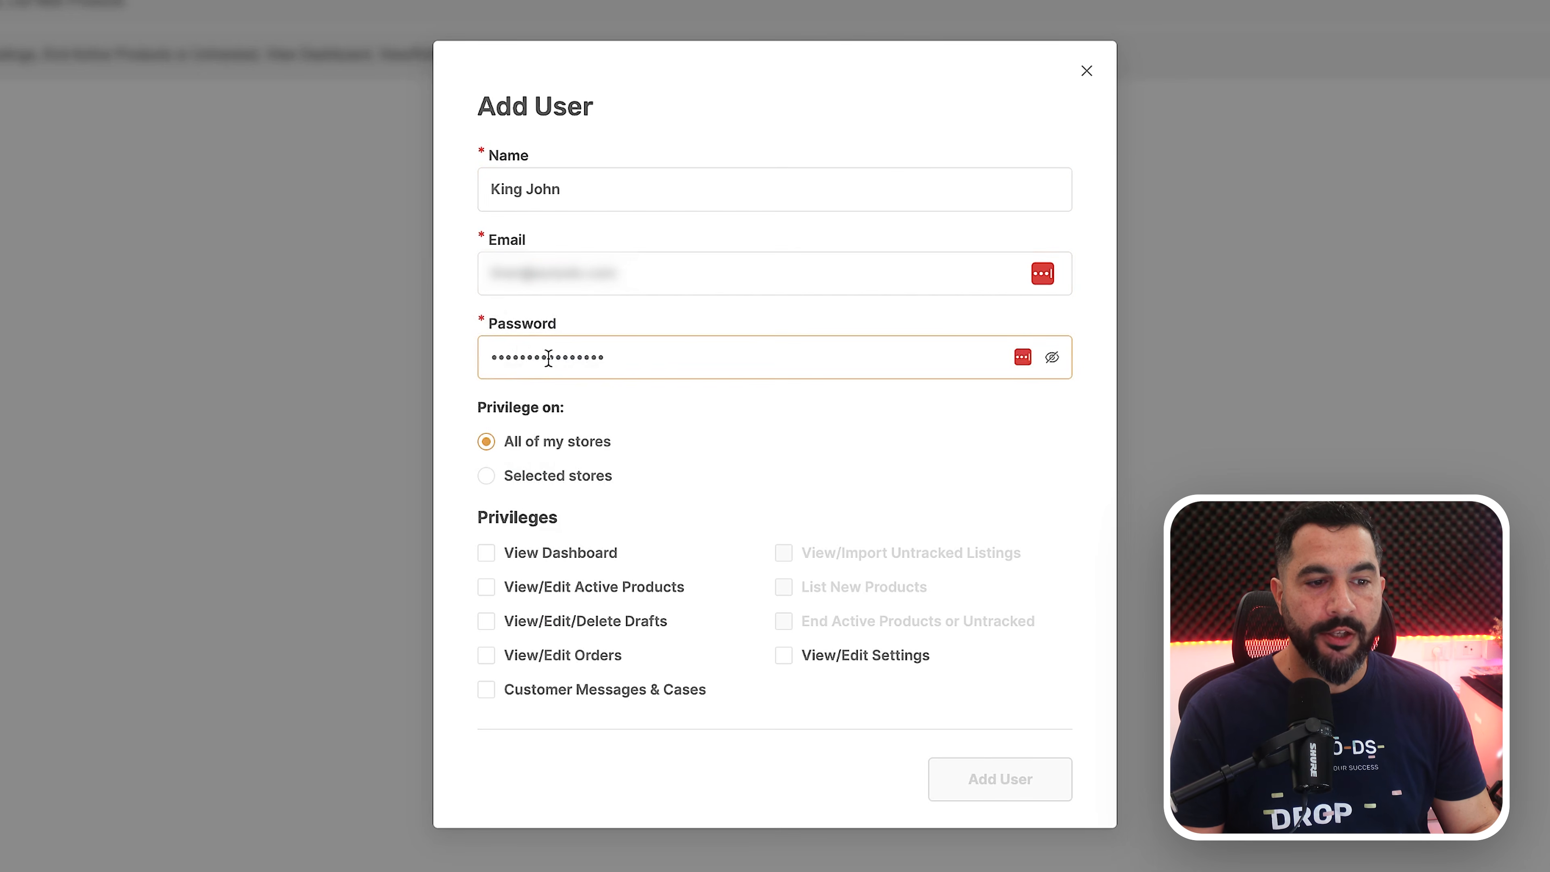
pyautogui.click(512, 382)
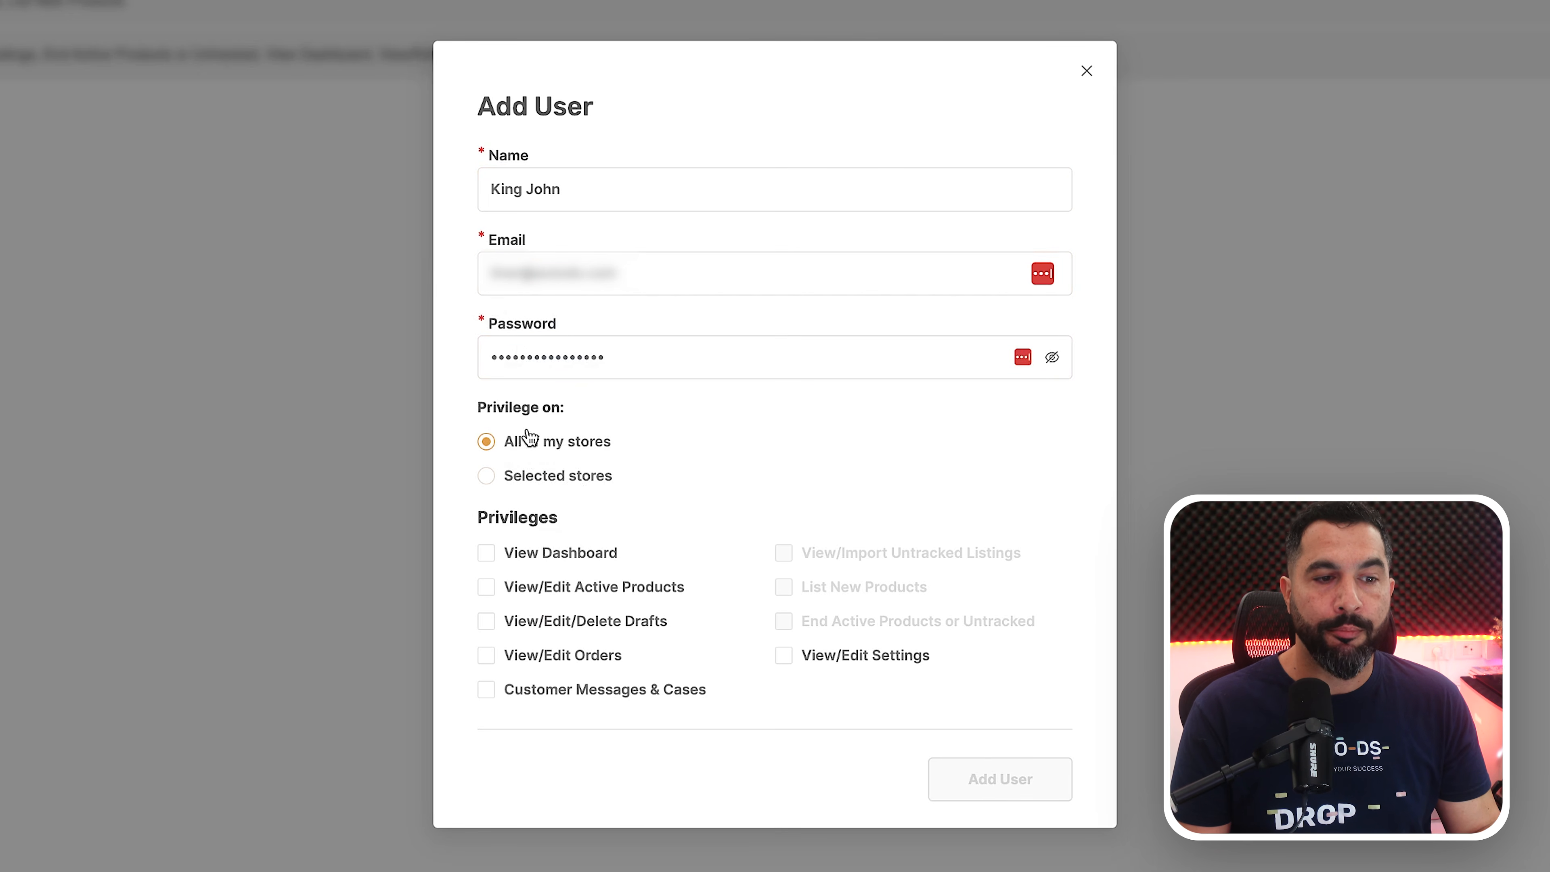
# Restrict the new user's privileges to selected stores and choose the Gadgets Store
pyautogui.click(533, 465)
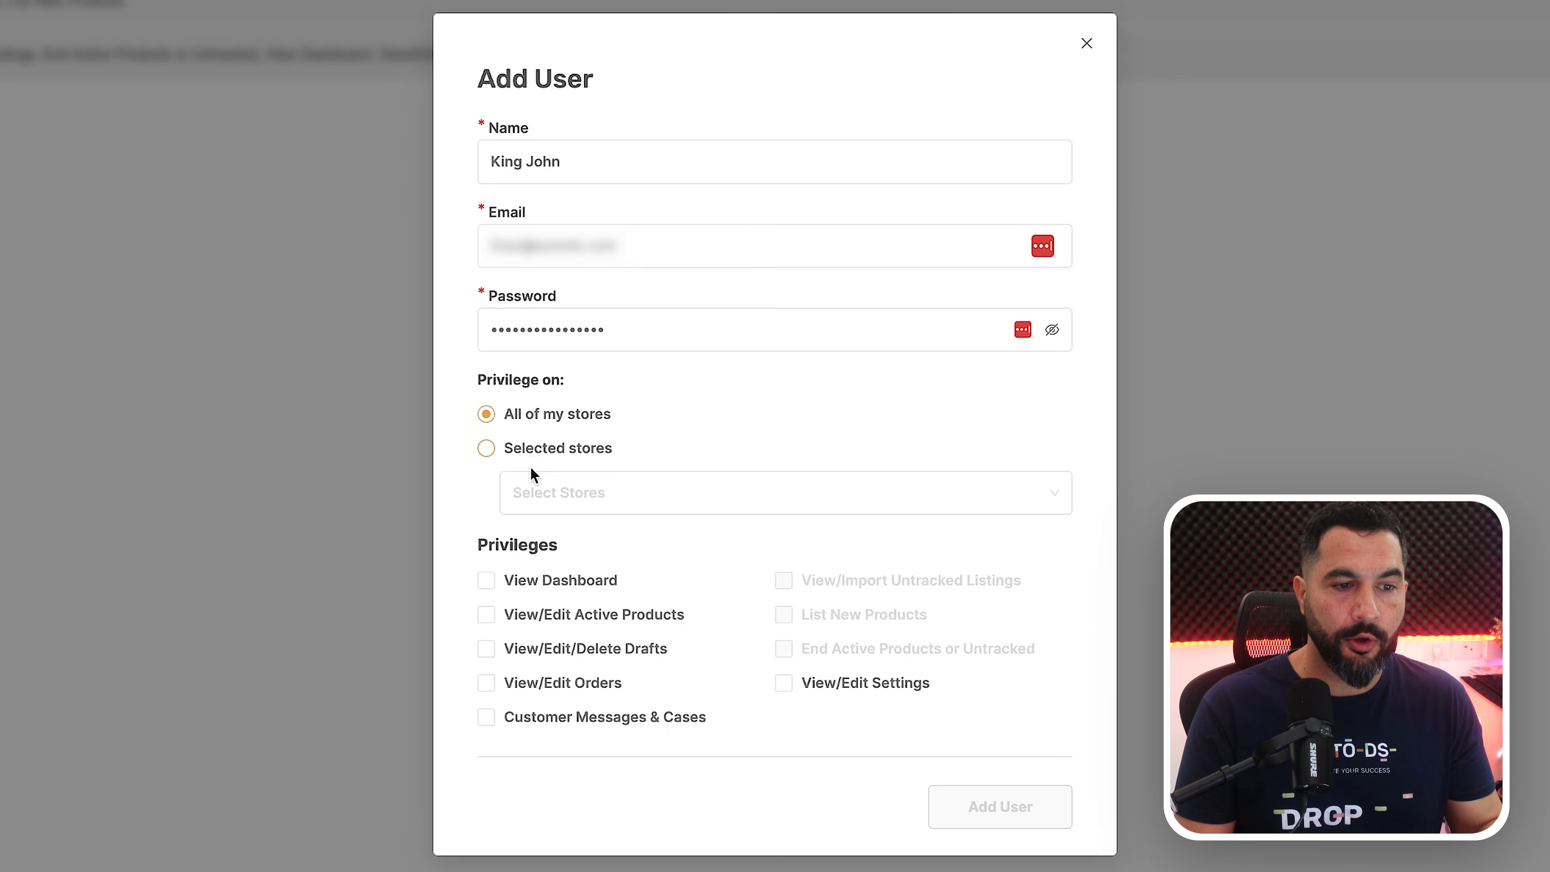
pyautogui.click(550, 492)
pyautogui.scroll(-5, 602, 641)
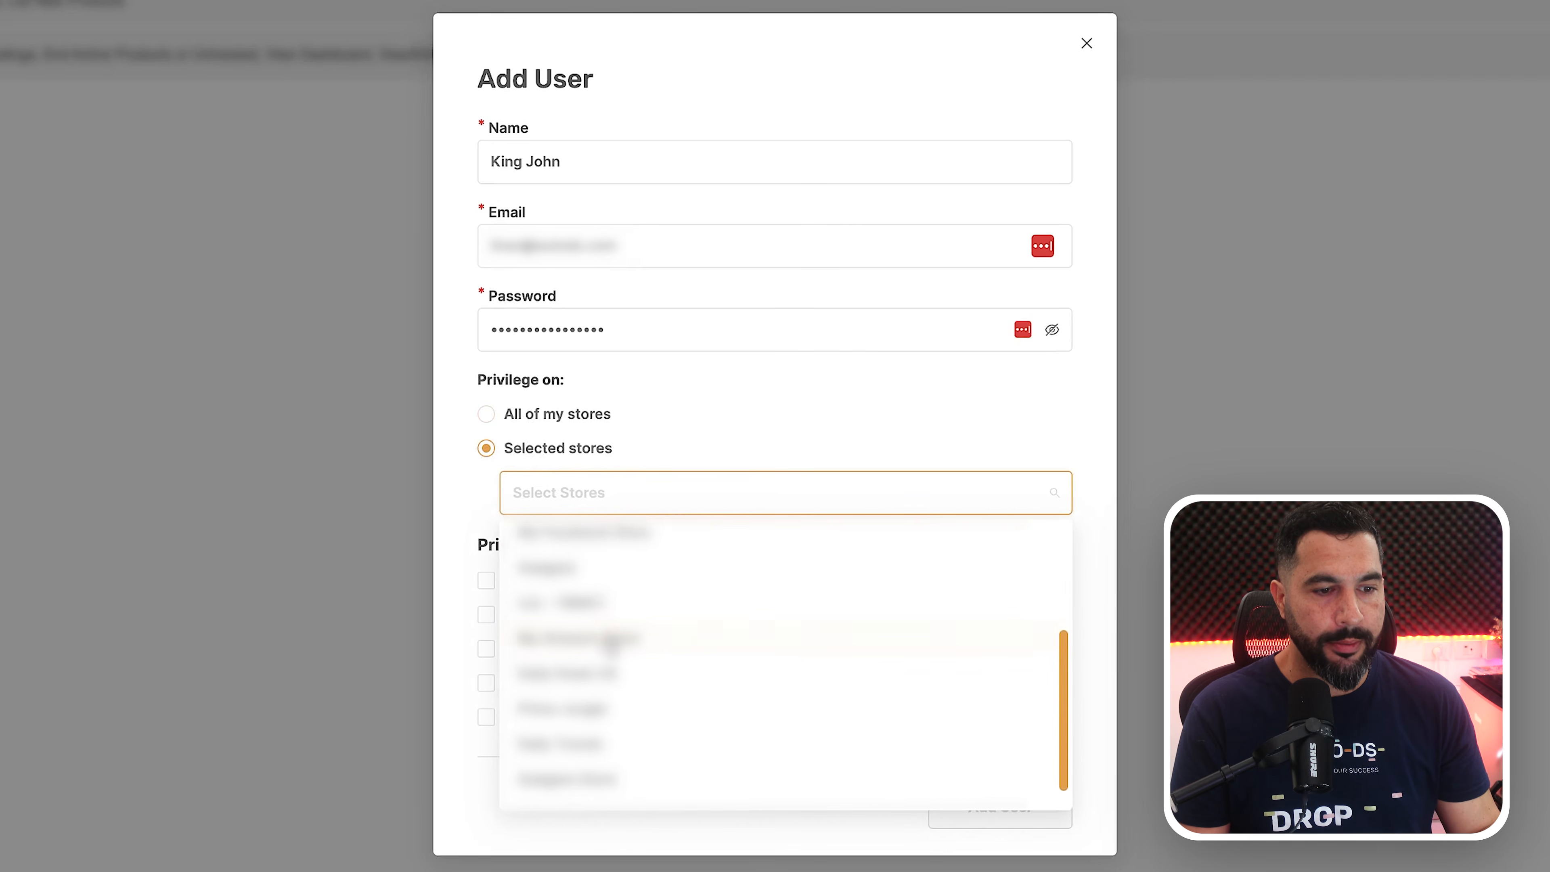
pyautogui.click(613, 763)
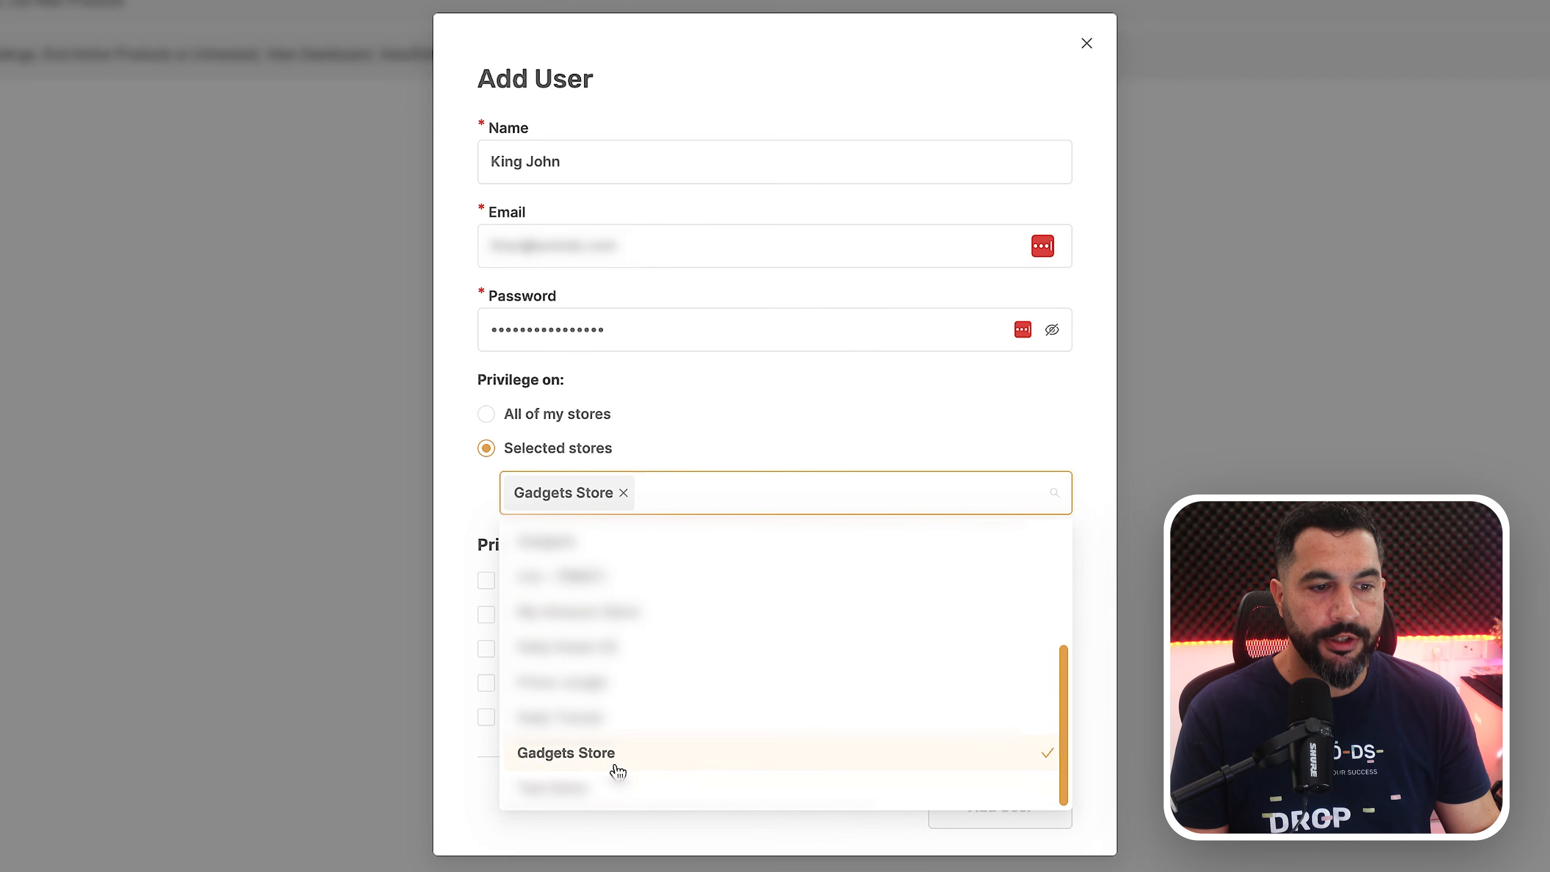
pyautogui.click(476, 502)
pyautogui.scroll(-3, 611, 446)
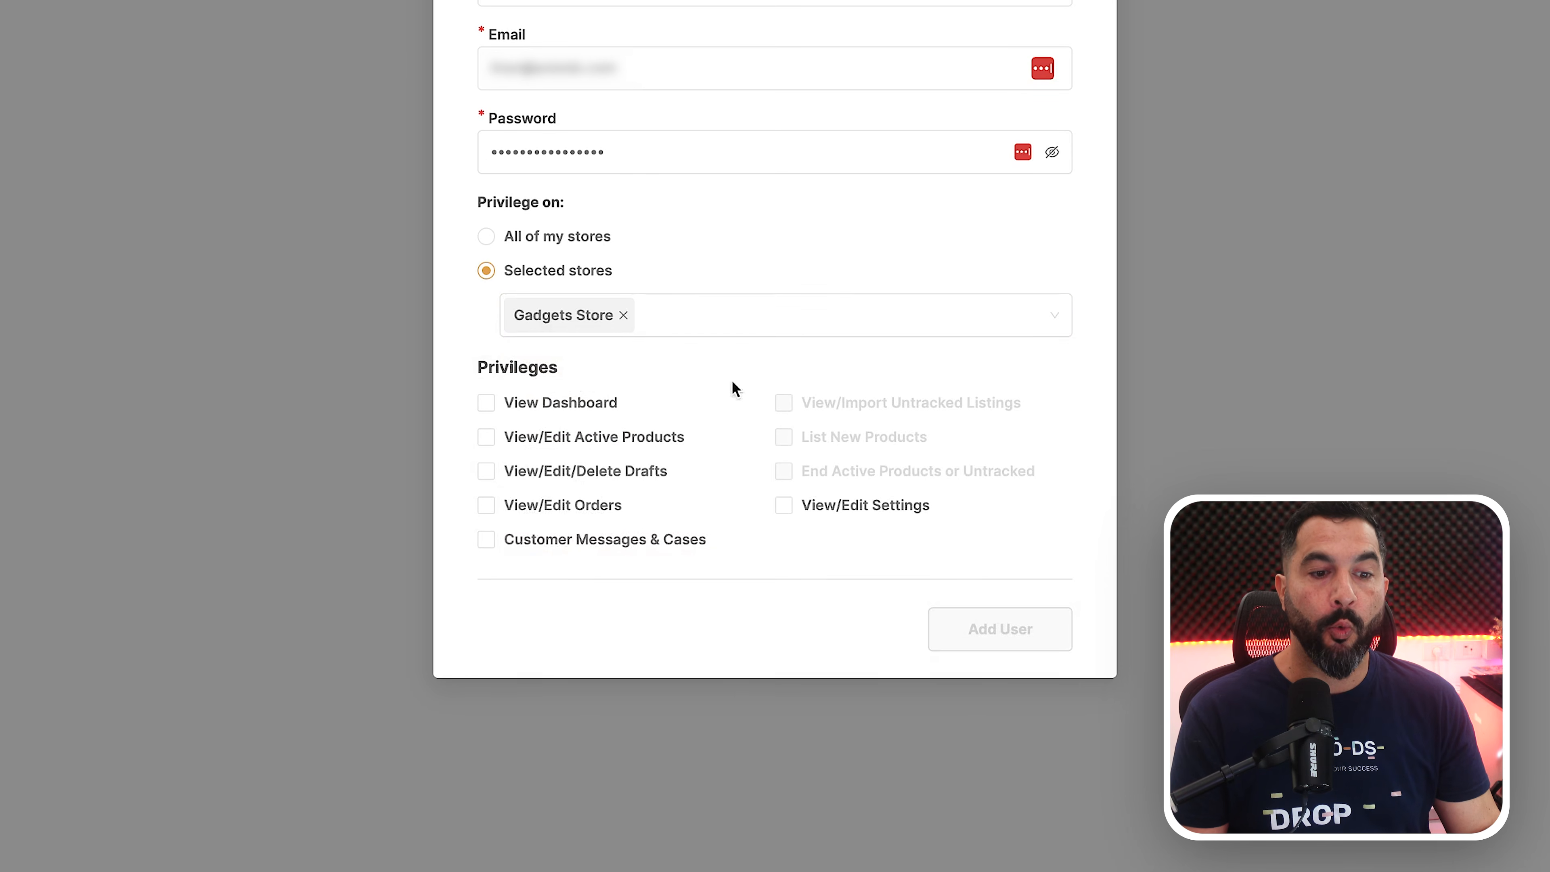
# Apply the privileges to all stores, grant View Dashboard, and try the View/Edit/Delete Drafts and View/Edit Orders privileges
pyautogui.click(554, 413)
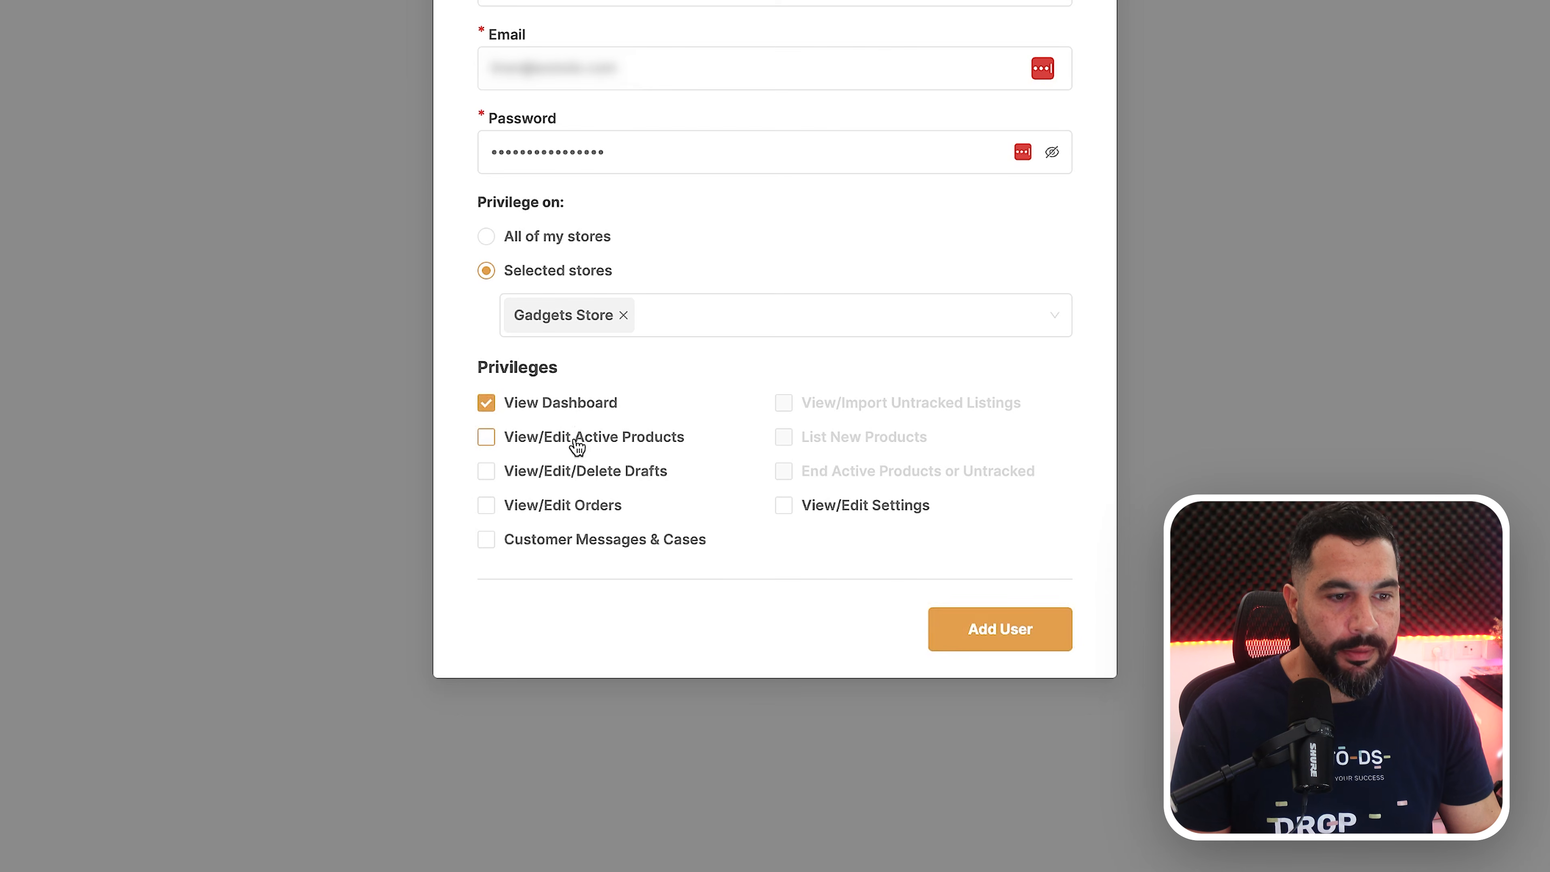
pyautogui.click(564, 482)
pyautogui.click(657, 311)
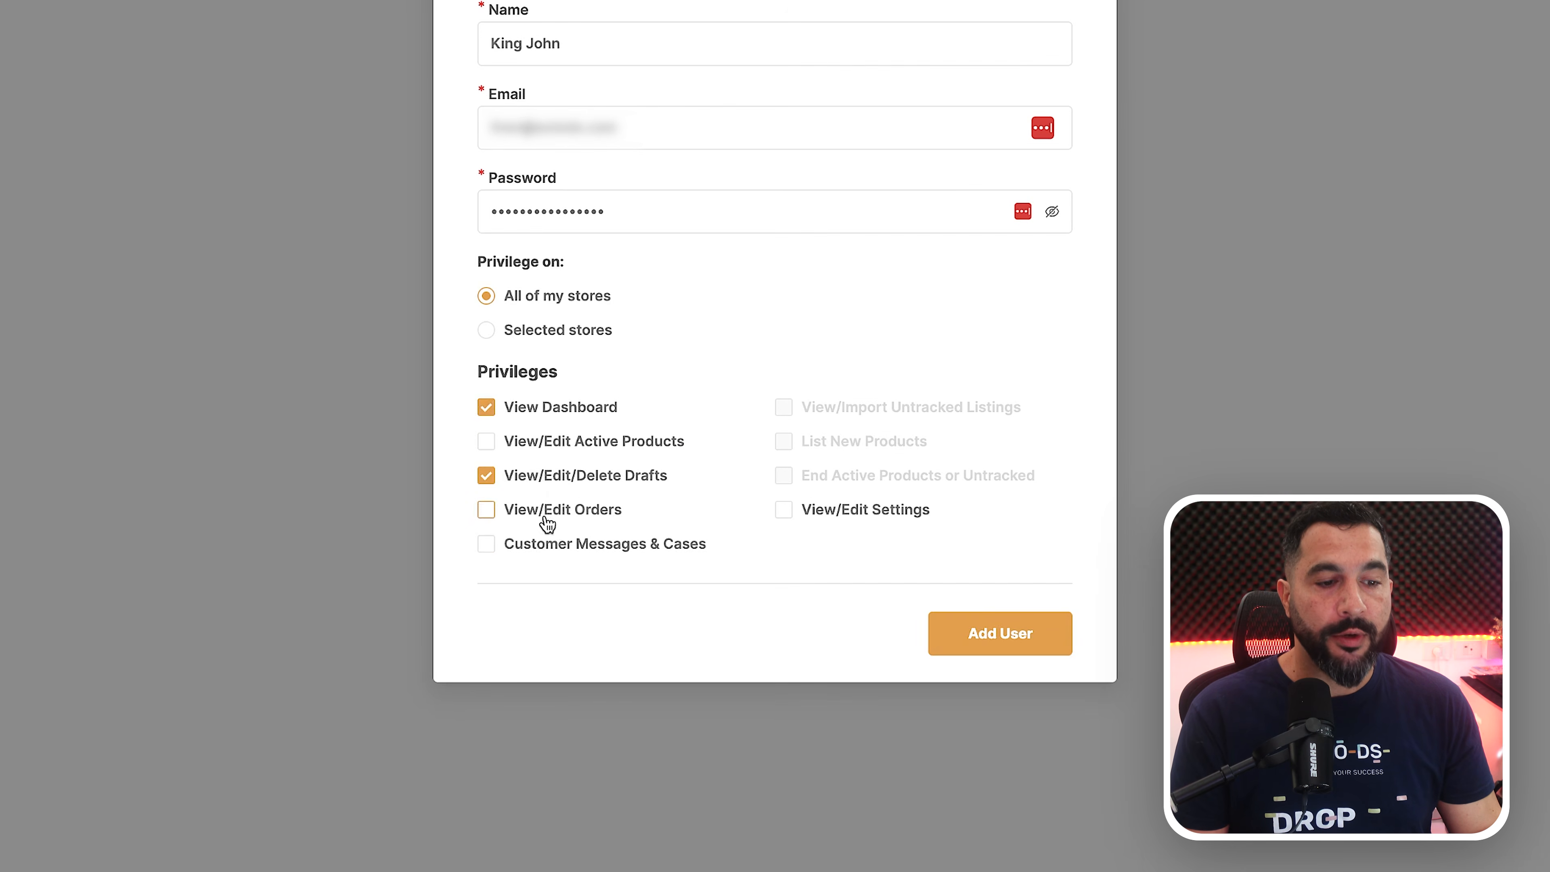
pyautogui.click(547, 512)
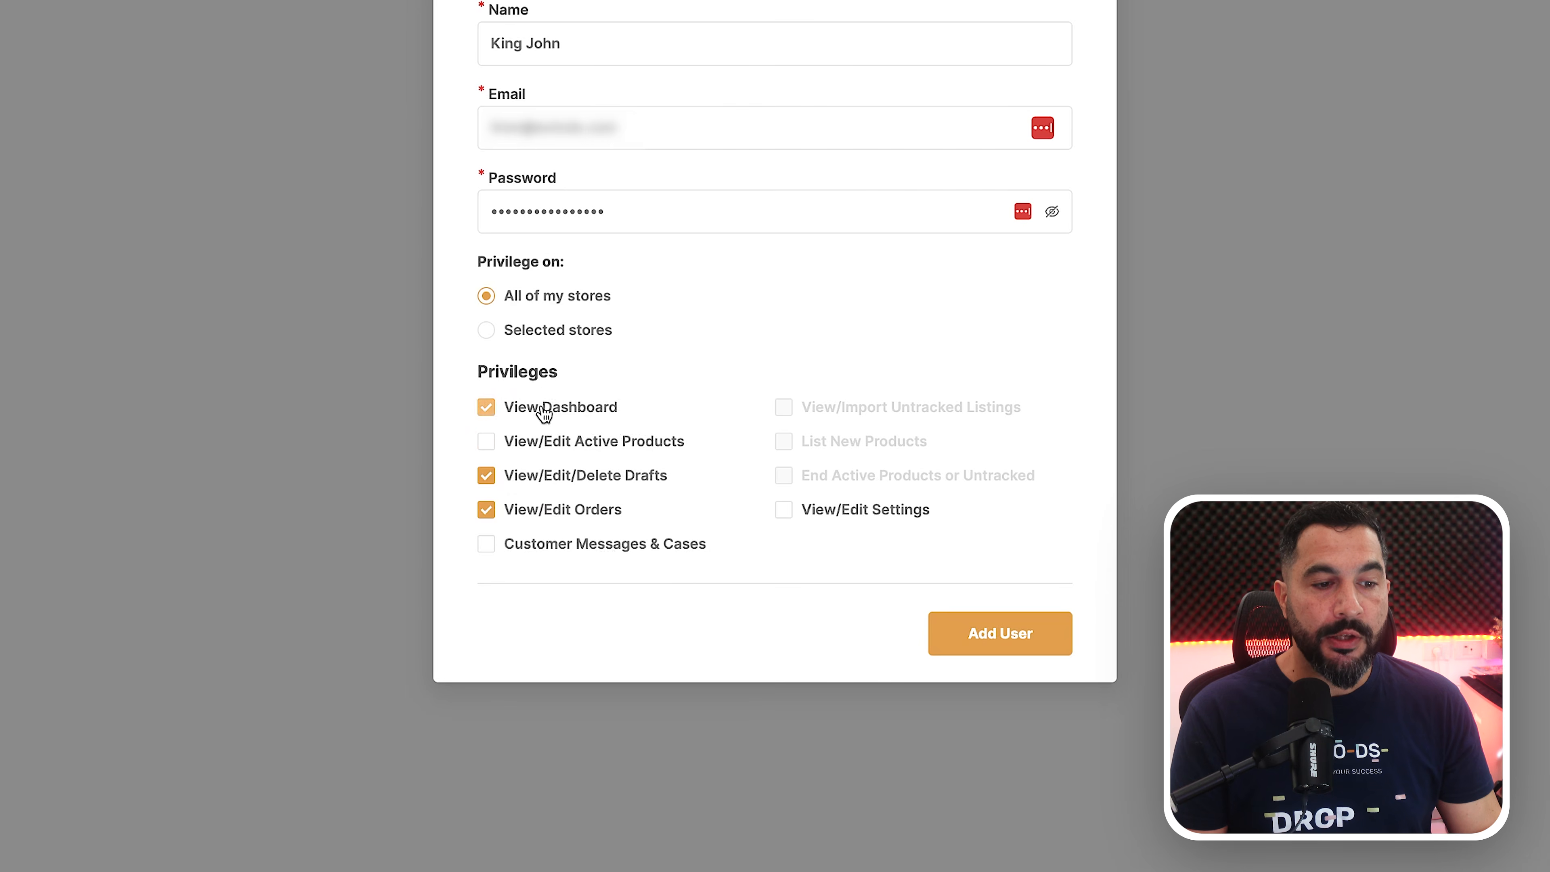
pyautogui.click(528, 483)
pyautogui.click(528, 511)
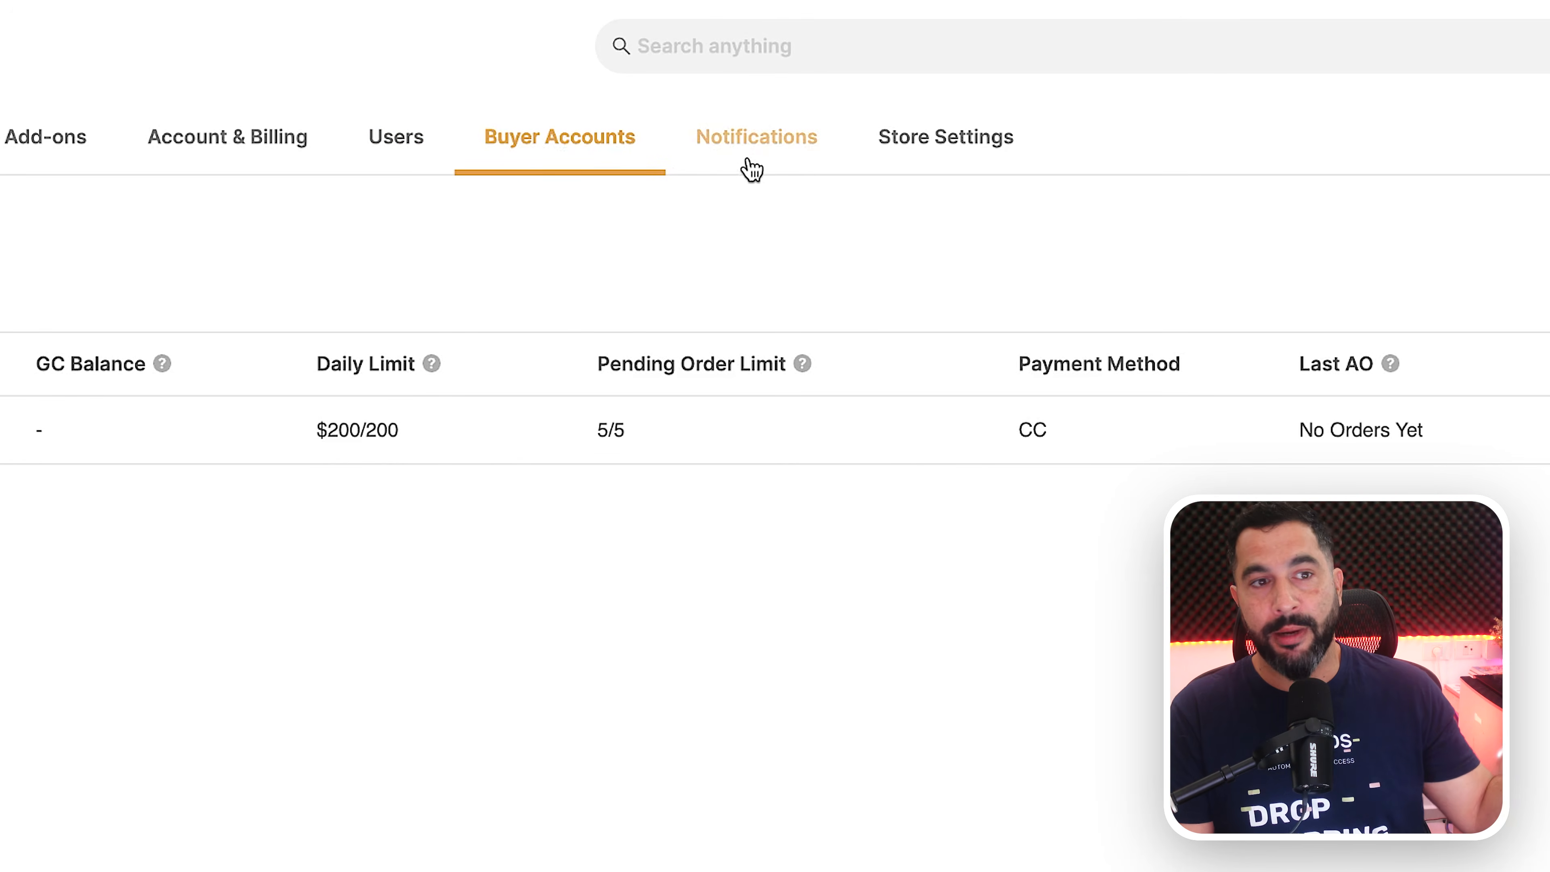
# Open the notification settings and set the Digital Email Frequency to Daily
pyautogui.click(749, 164)
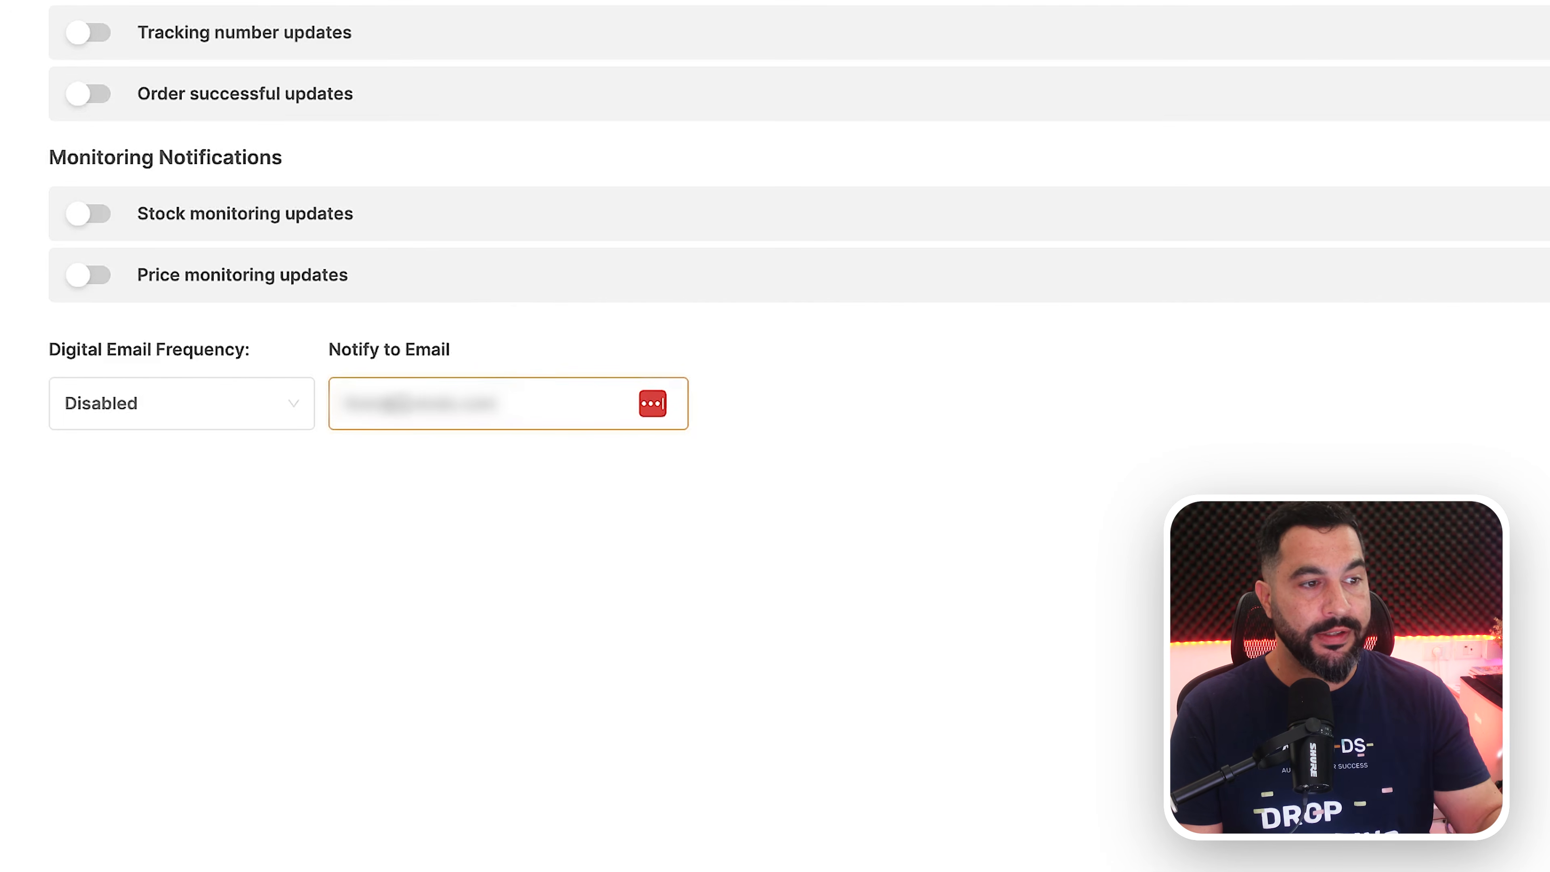
pyautogui.click(153, 411)
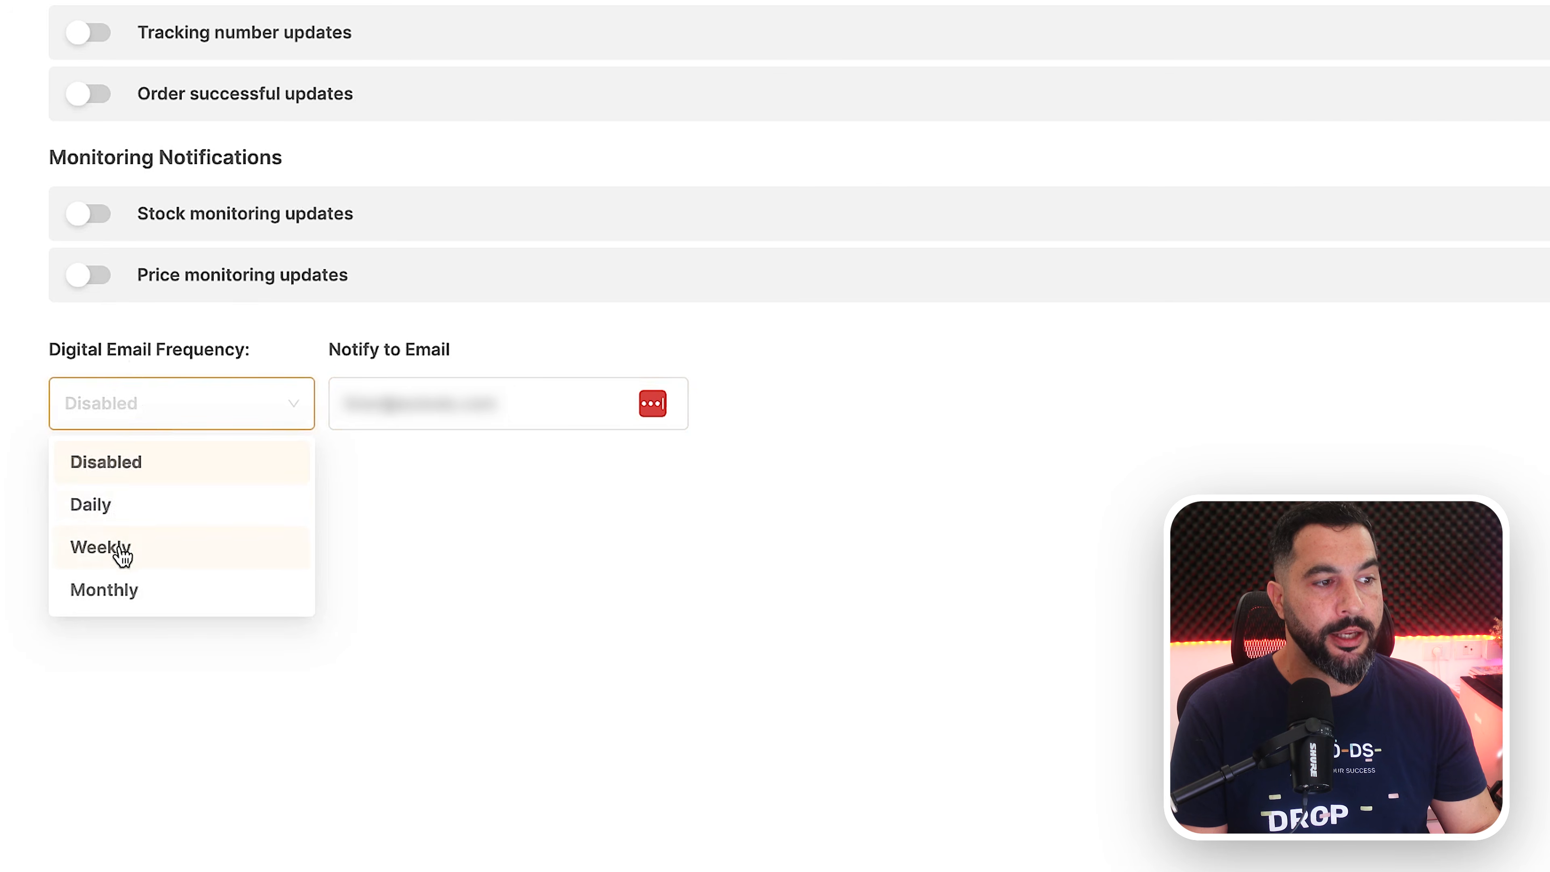
pyautogui.click(121, 508)
pyautogui.scroll(5, 141, 48)
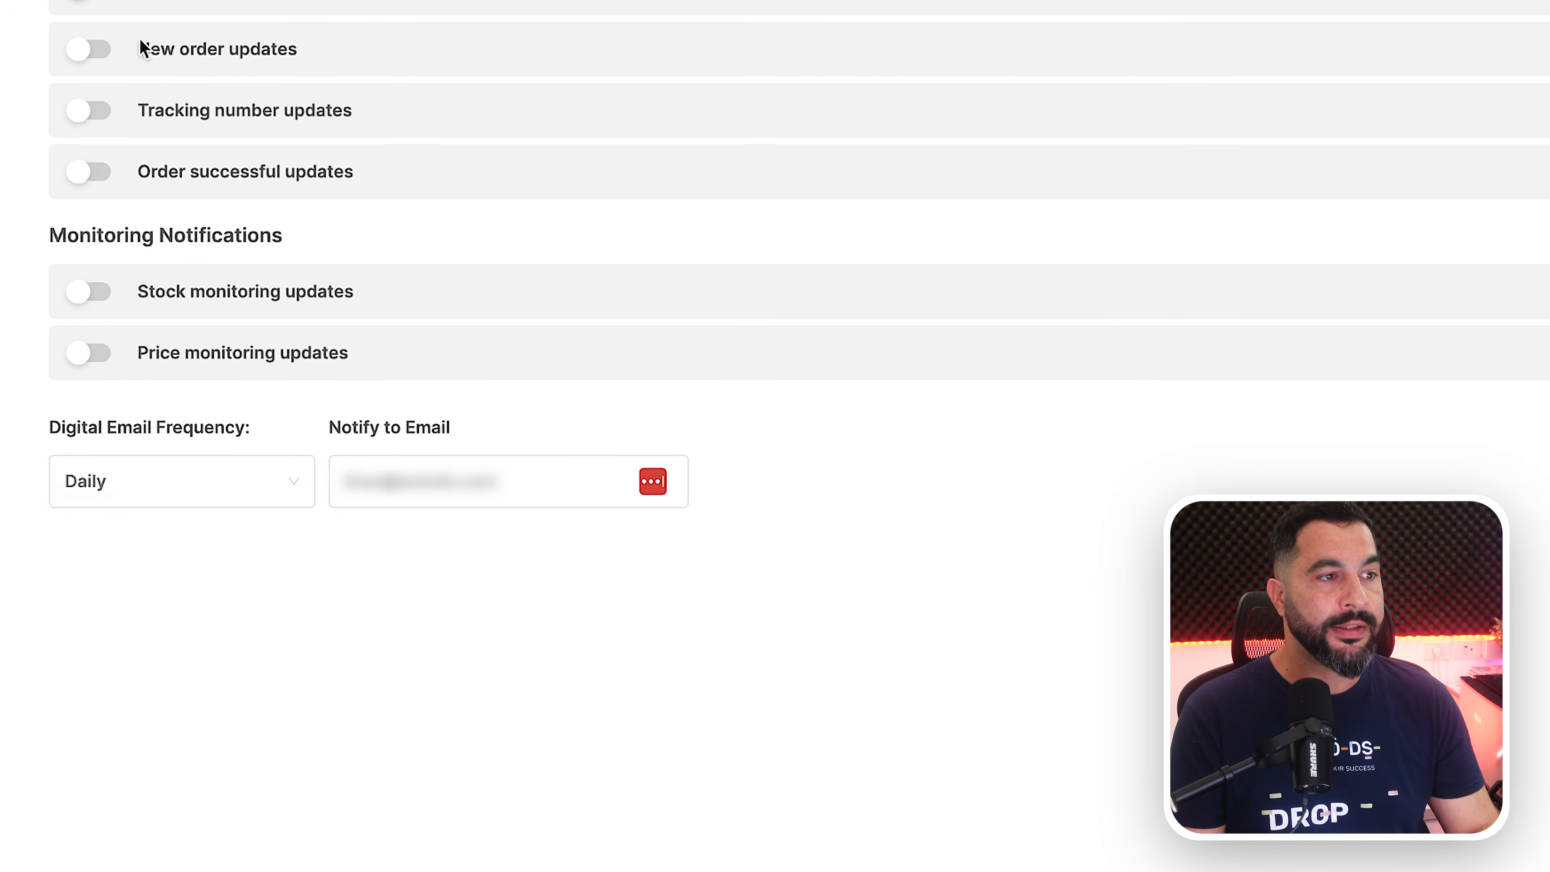
# Turn on the order notifications for failed orders, new orders, tracking numbers and successful orders
pyautogui.click(98, 249)
pyautogui.click(98, 307)
pyautogui.click(98, 372)
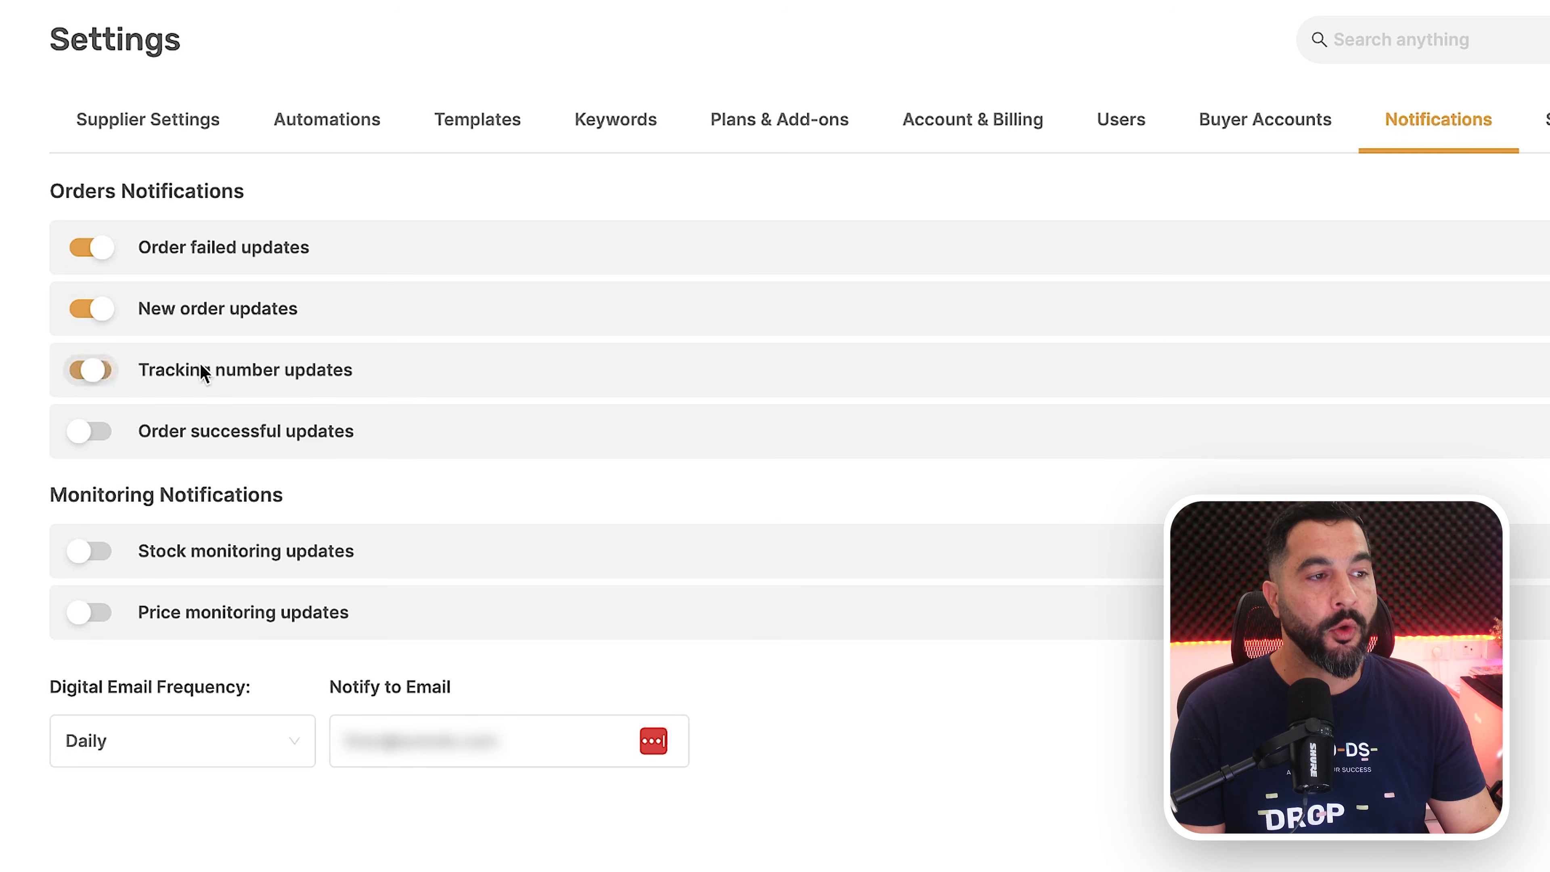
pyautogui.click(98, 433)
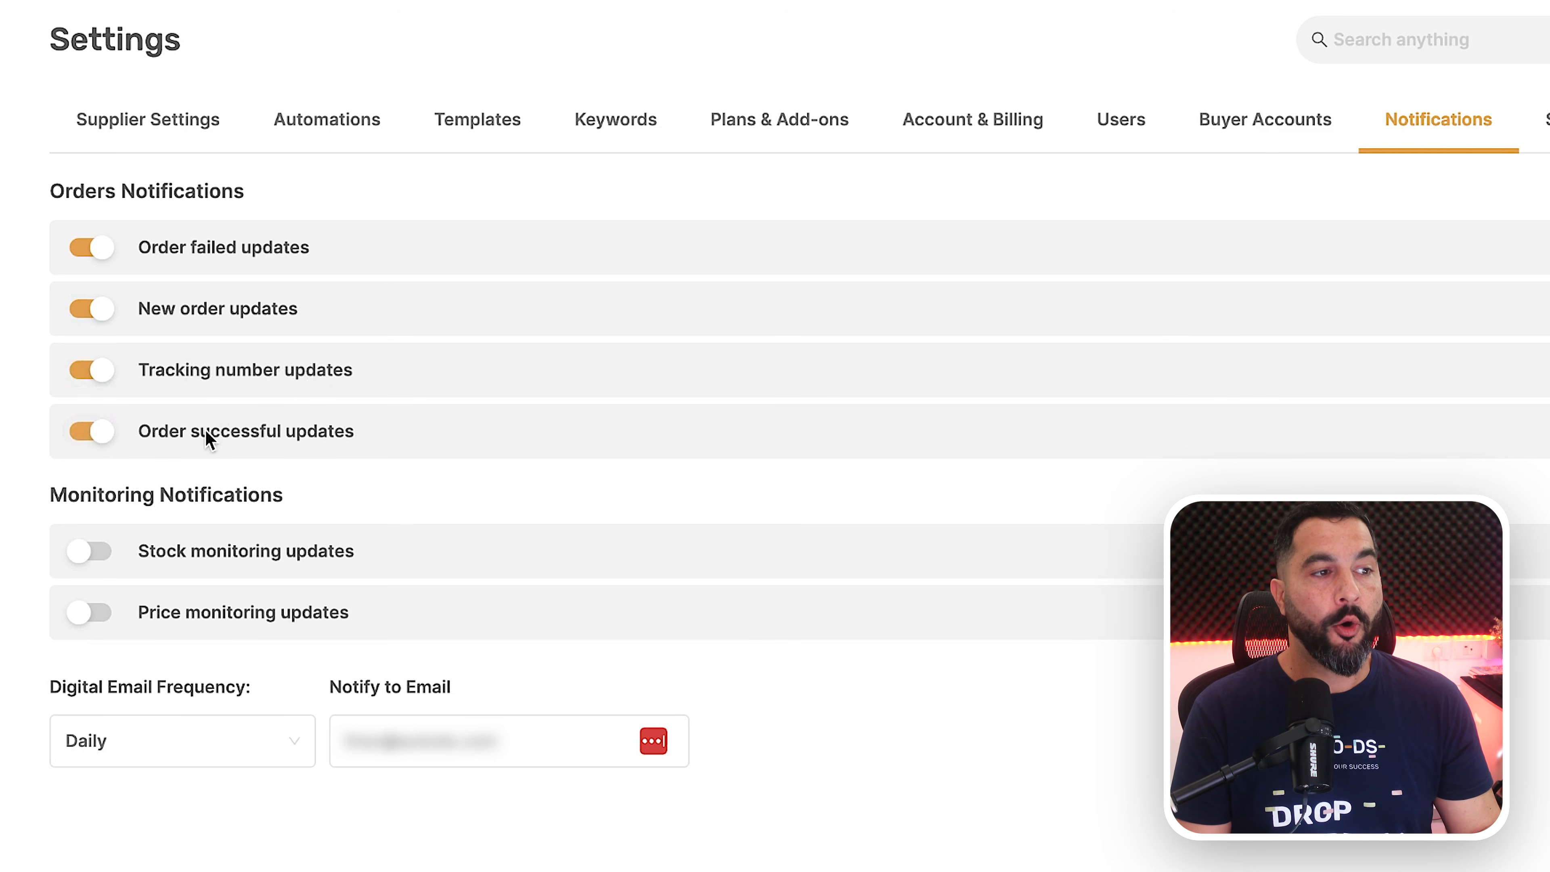
# Turn on the stock and price monitoring notifications and save the notification settings
pyautogui.click(96, 567)
pyautogui.click(93, 618)
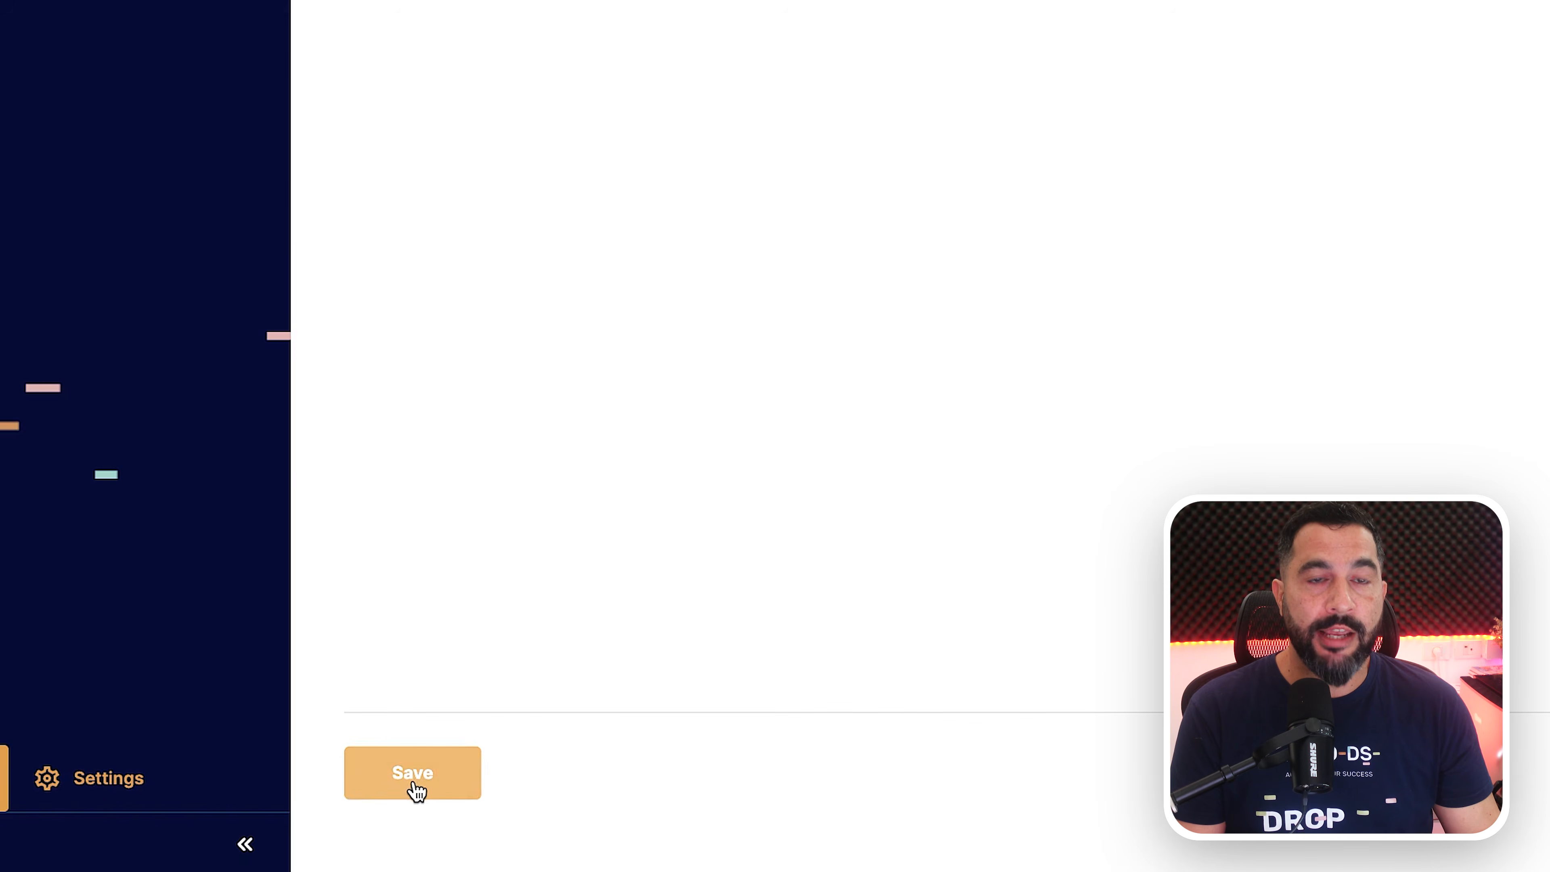
pyautogui.click(413, 784)
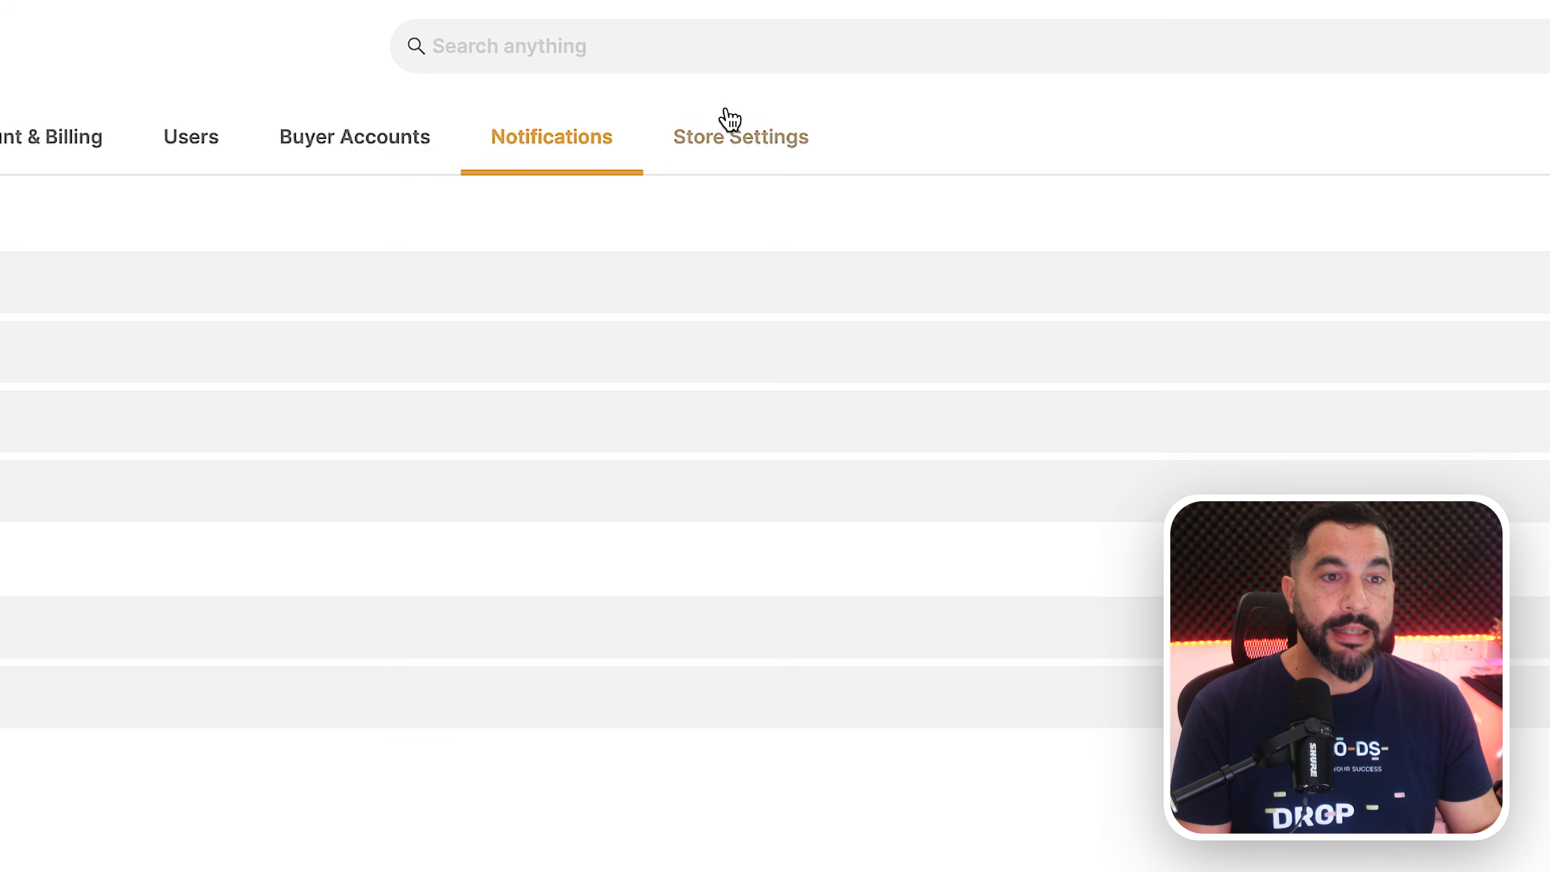
# Open the Gadgets Store's store settings and examine its token renewal, resync, .store domain and invoice branding options
pyautogui.click(730, 121)
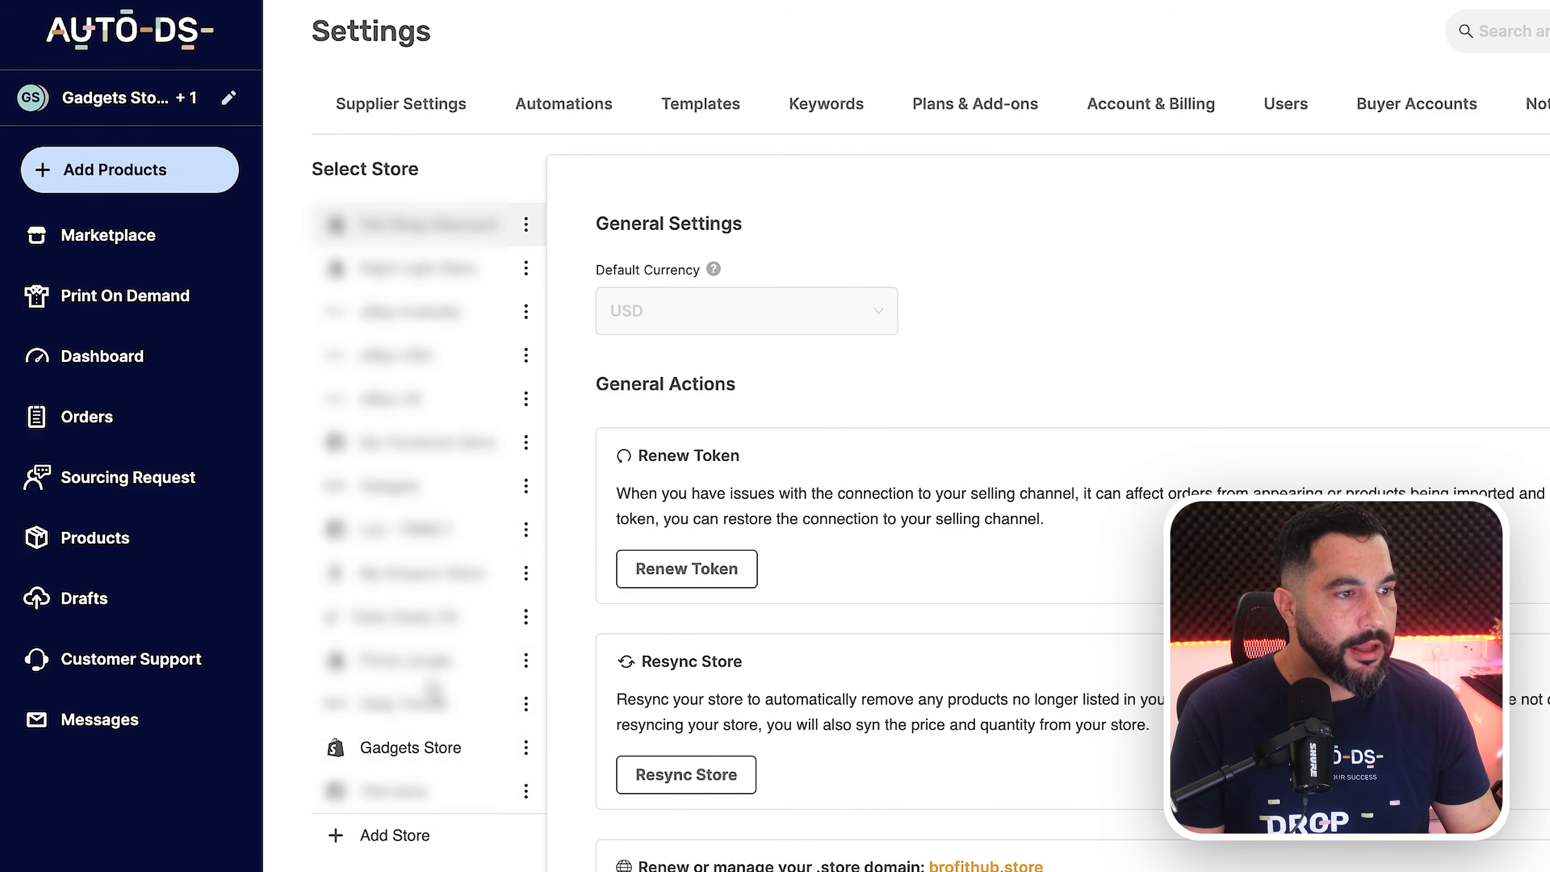
pyautogui.click(424, 544)
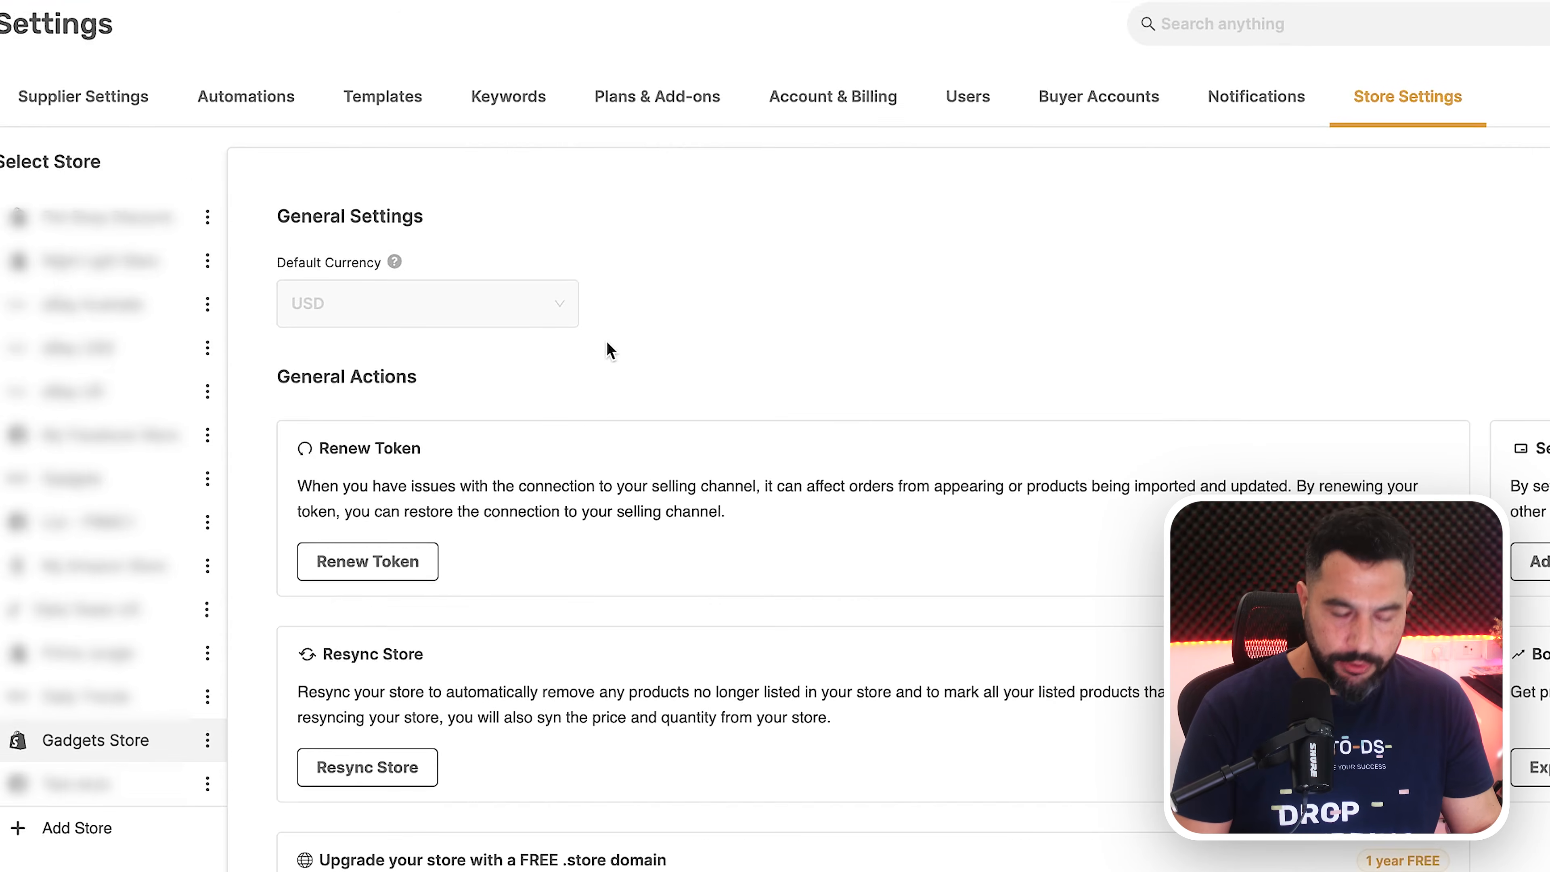
pyautogui.scroll(-5, 611, 354)
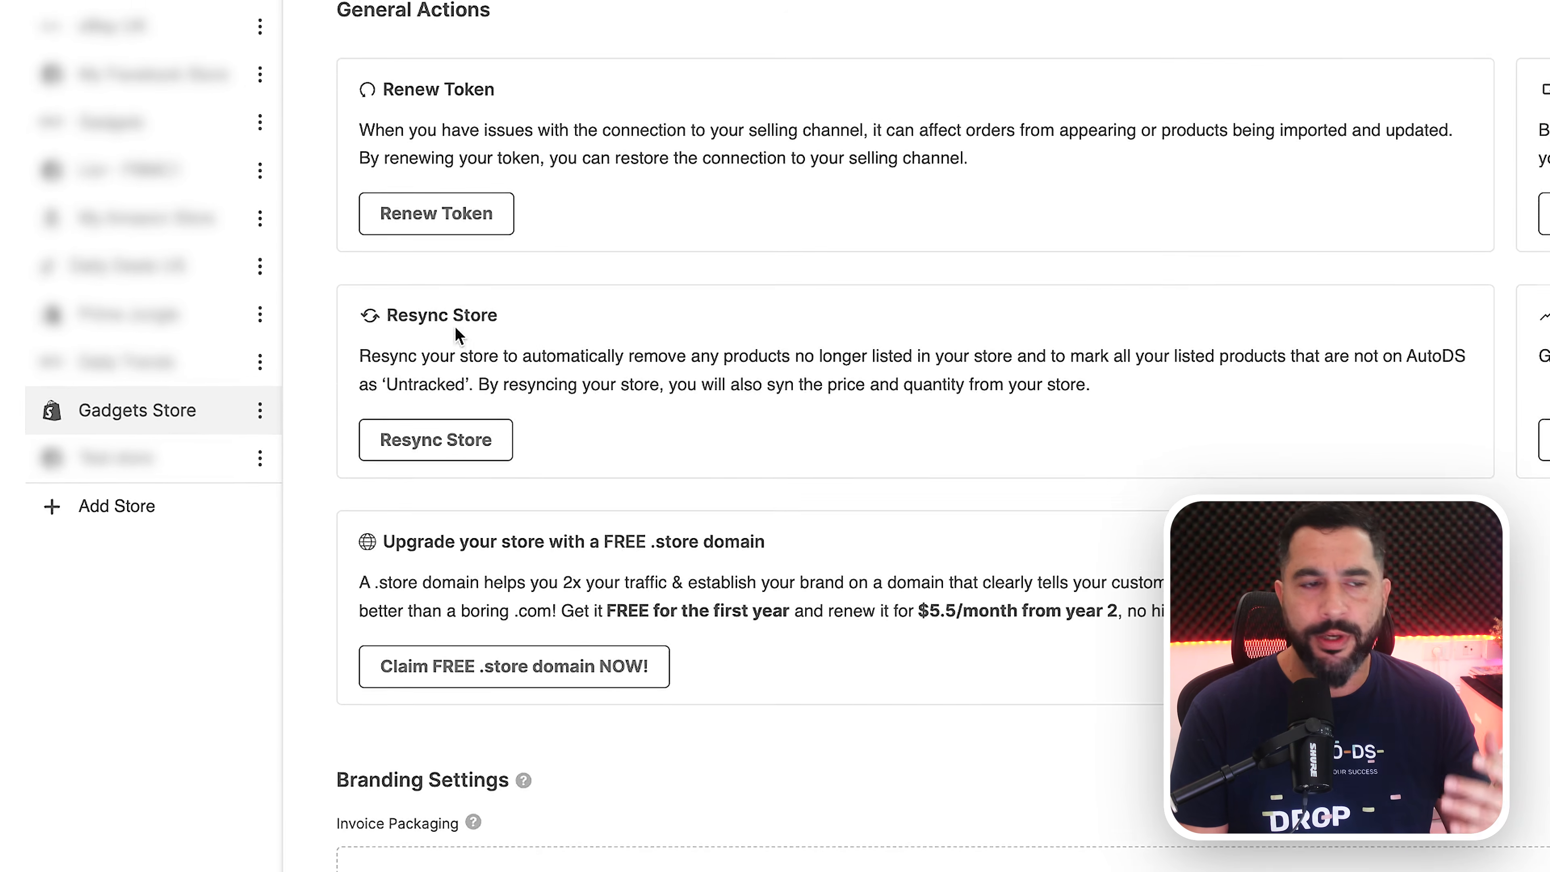
pyautogui.scroll(-3, 625, 410)
pyautogui.moveTo(534, 300); pyautogui.dragTo(770, 300)
pyautogui.click(801, 299)
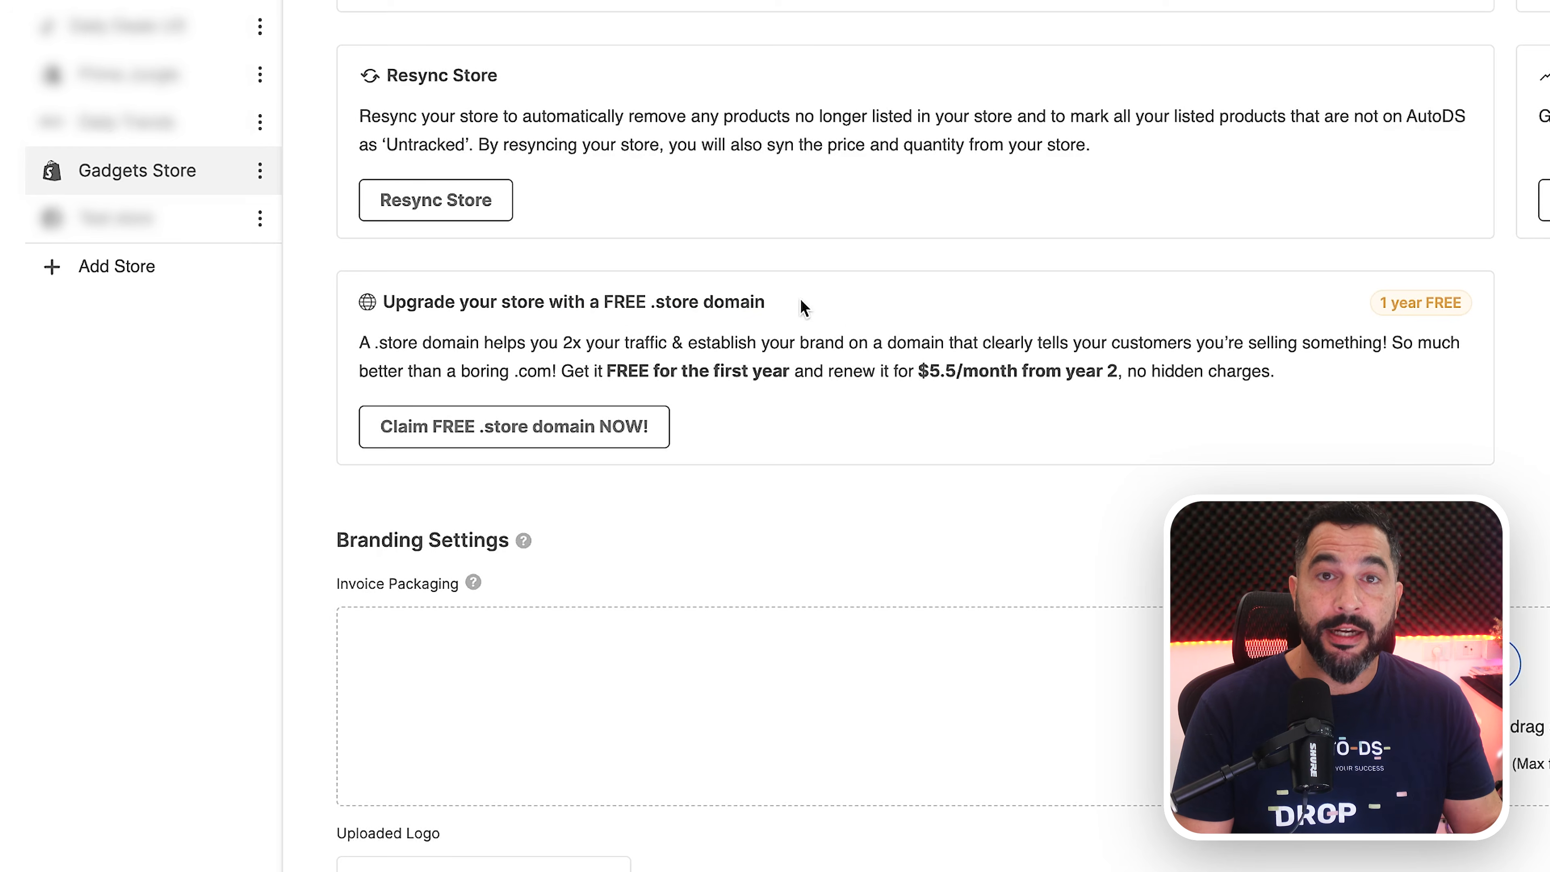
pyautogui.scroll(-3, 726, 337)
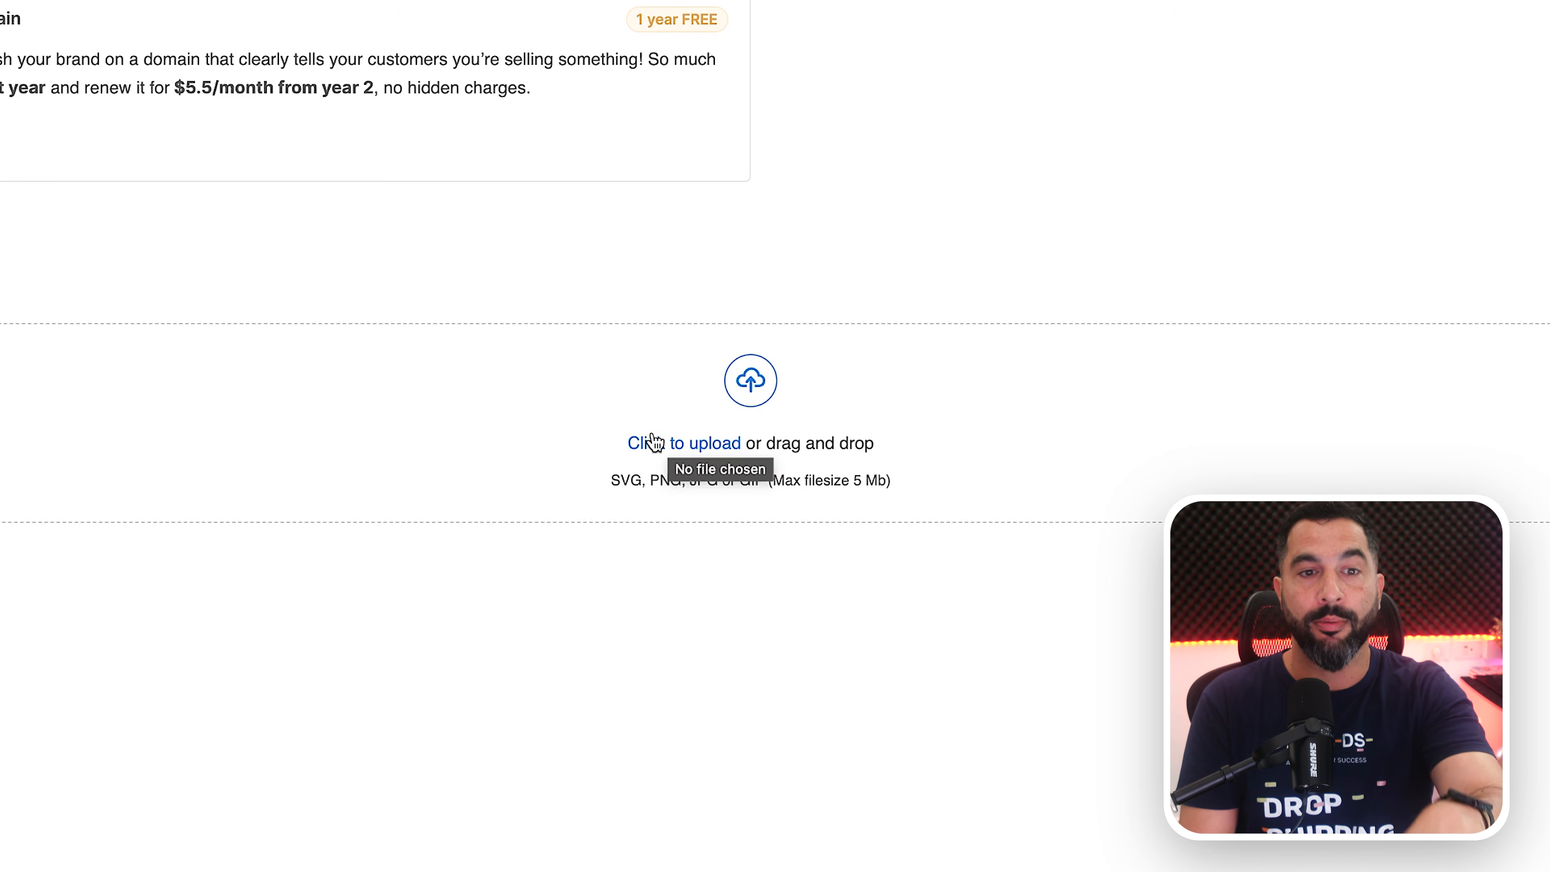
pyautogui.moveTo(403, 214); pyautogui.dragTo(494, 223)
pyautogui.click(497, 232)
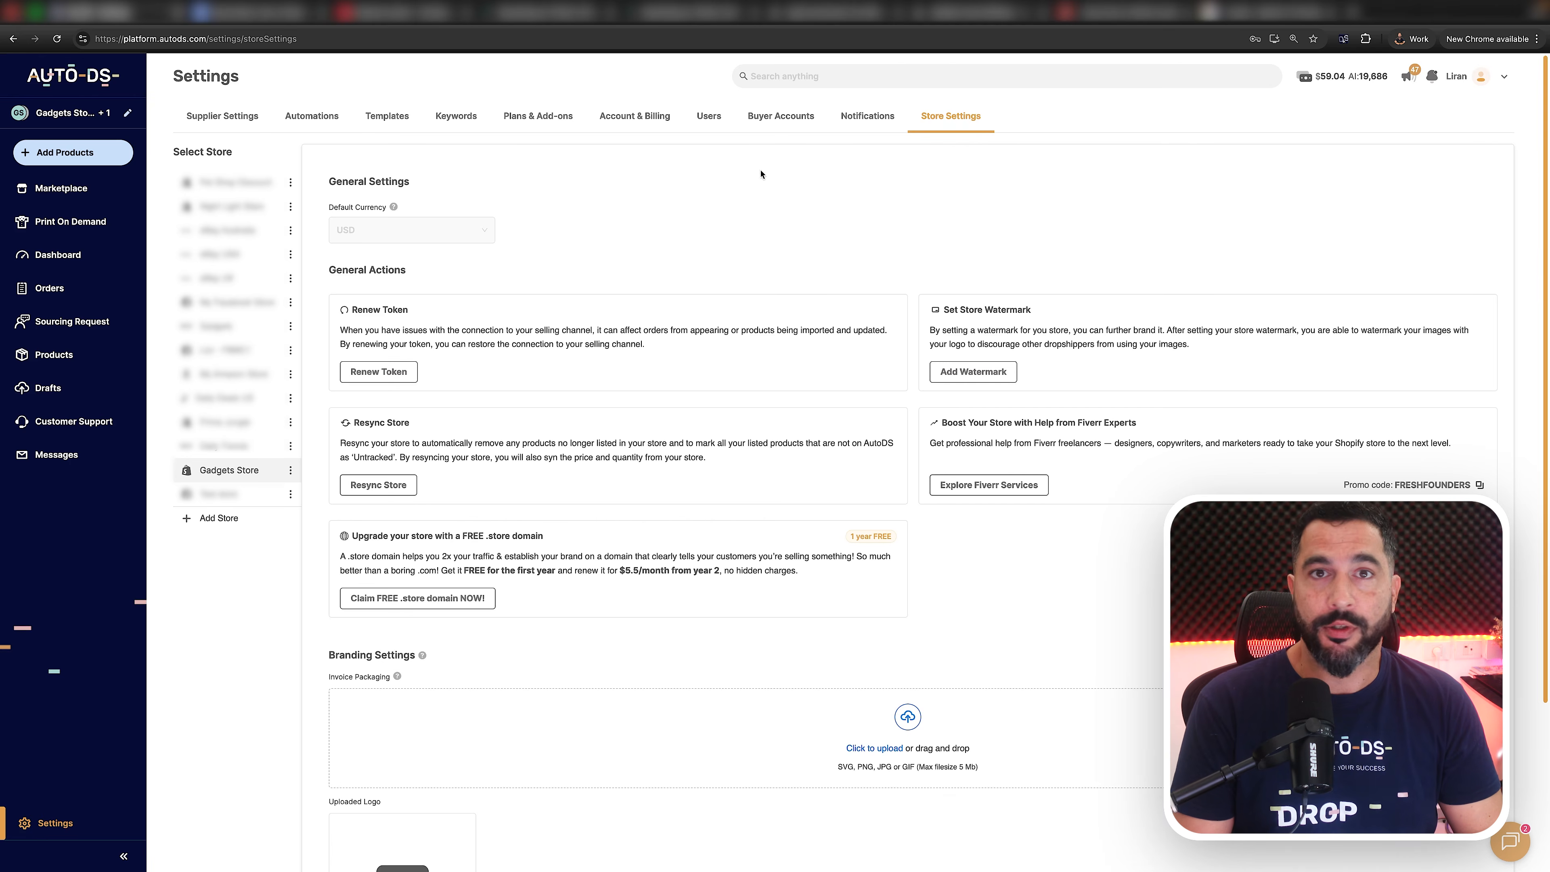
# Return to the Gadgets Store's supplier settings
pyautogui.click(244, 122)
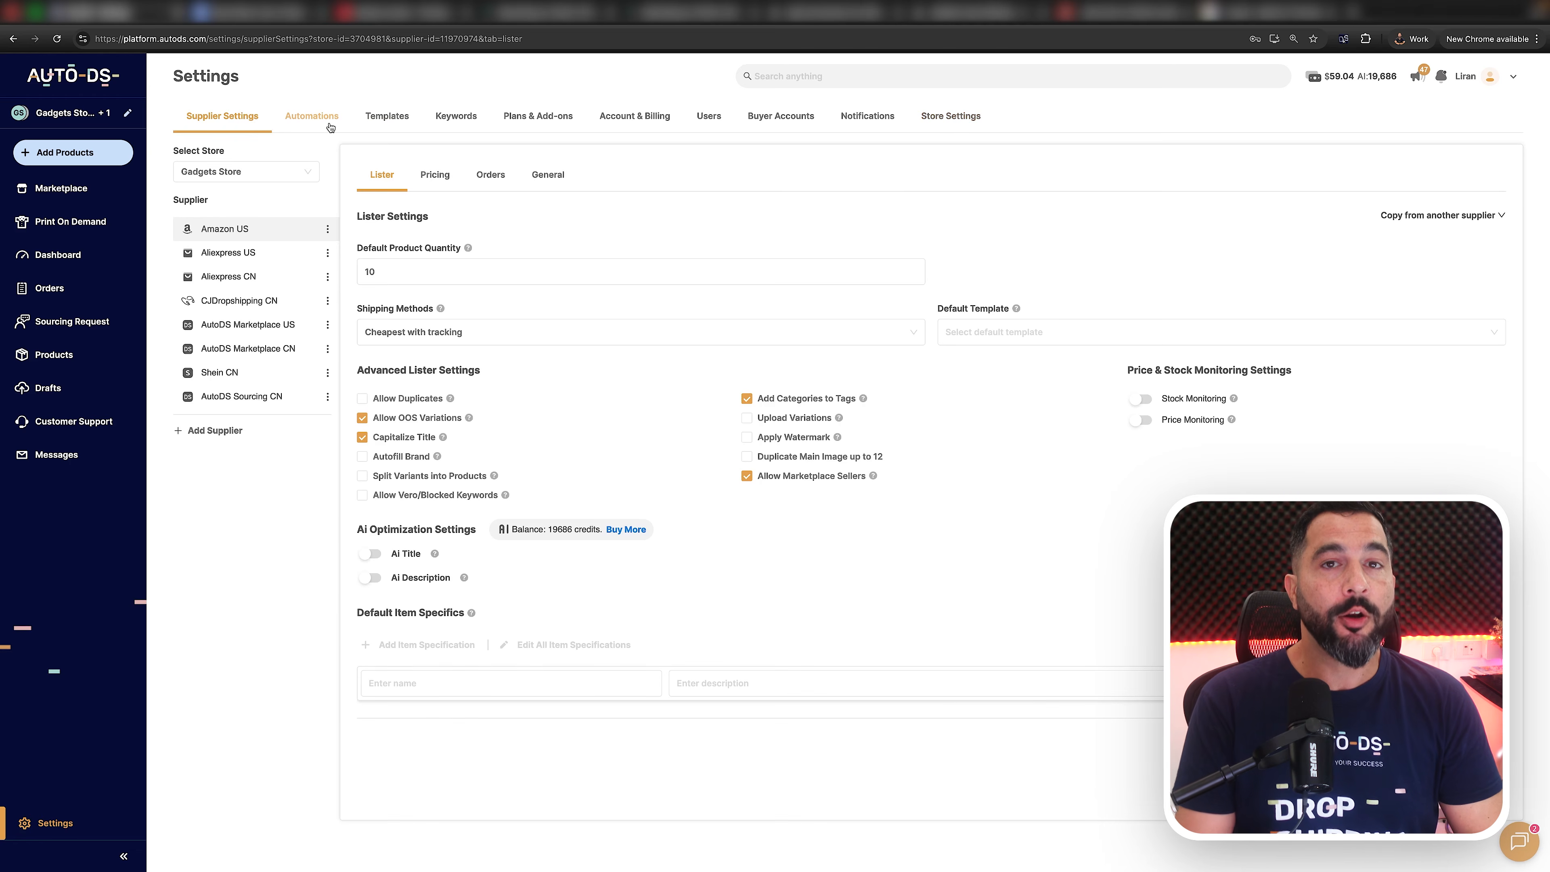